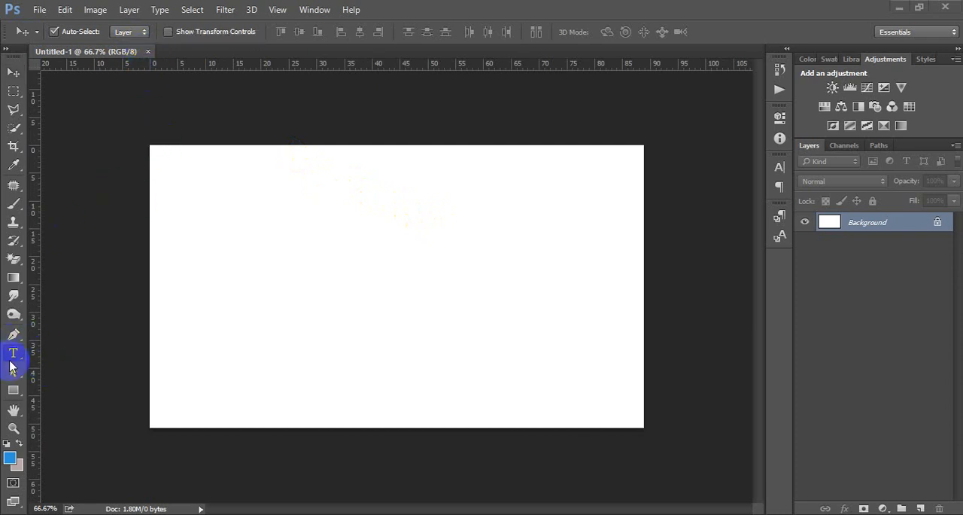
Add the text "1:3" to the left half of the canvas in Roboto Slab Bold, 7 pt, coloured black (000000).
left_click(14, 352)
left_click(231, 263)
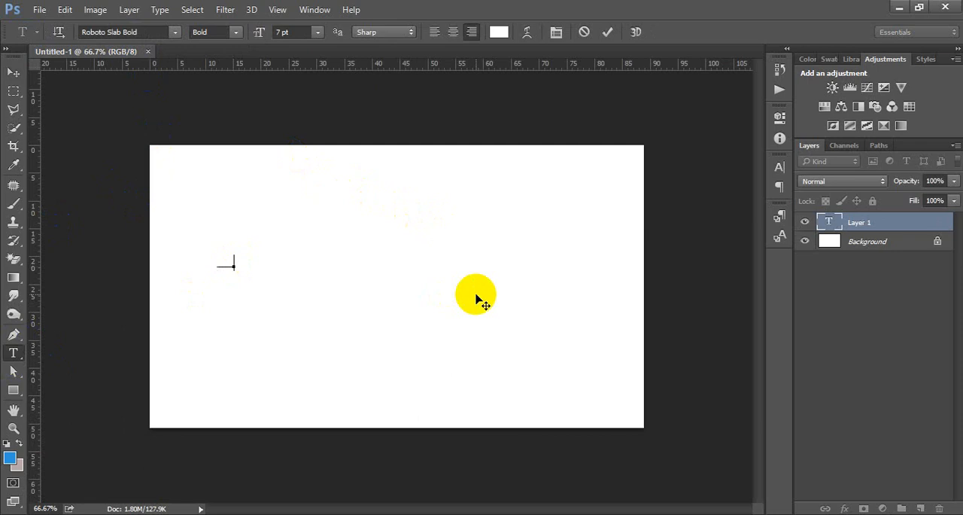
left_click(499, 32)
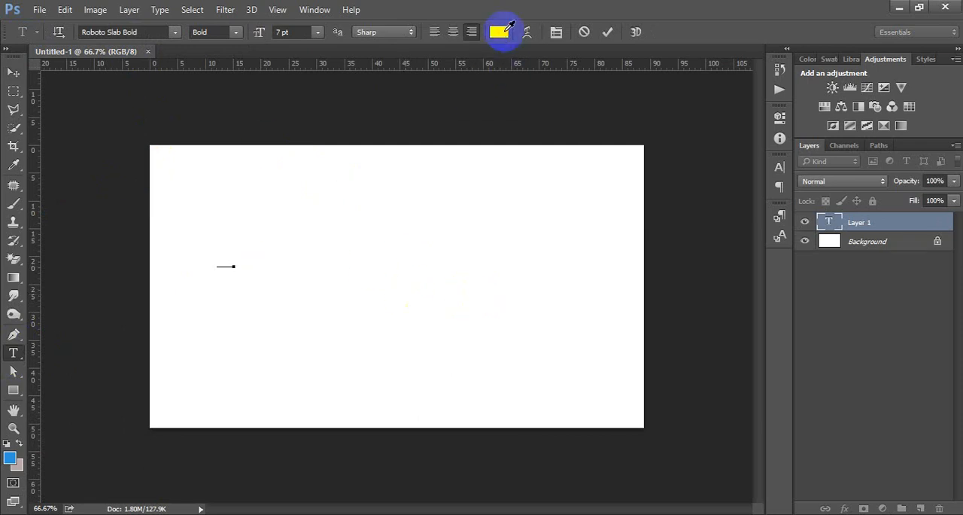
left_click(756, 207)
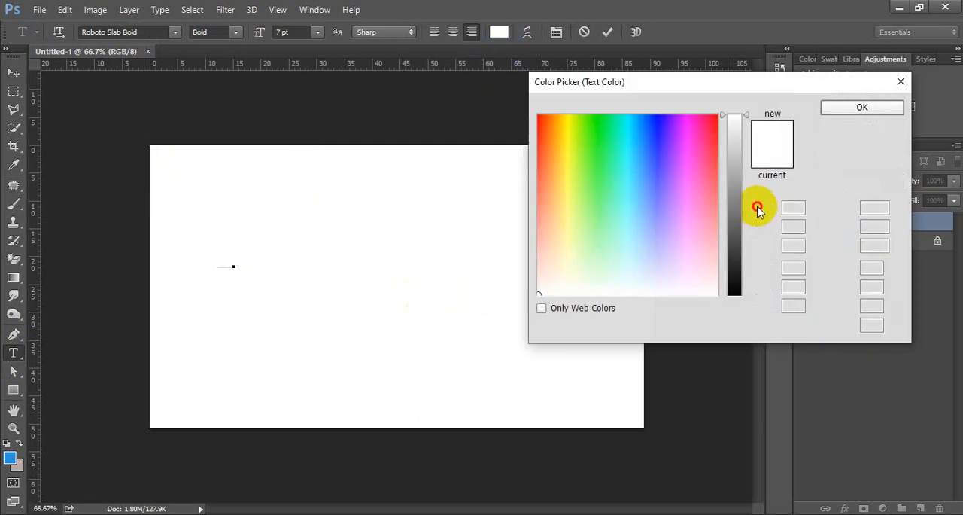
left_click_drag(622, 219, 481, 318)
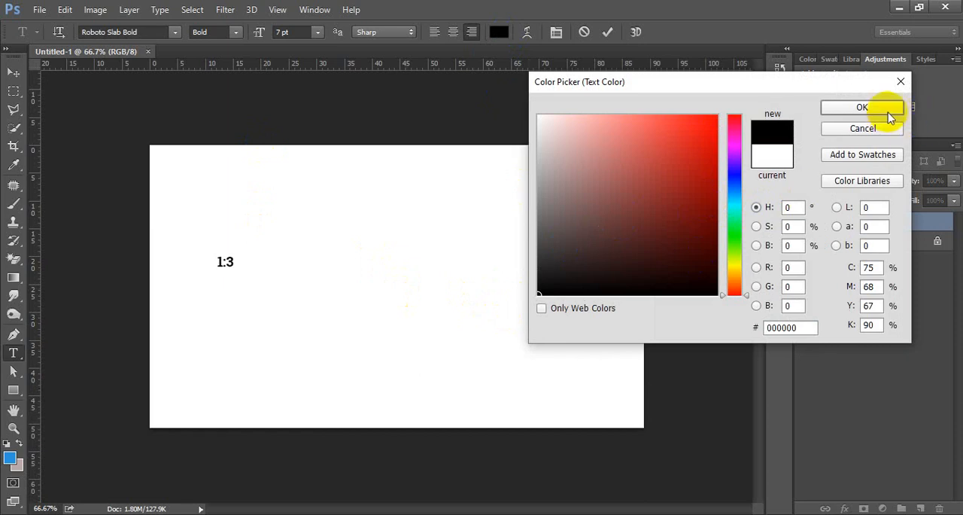
left_click(872, 109)
left_click(13, 72)
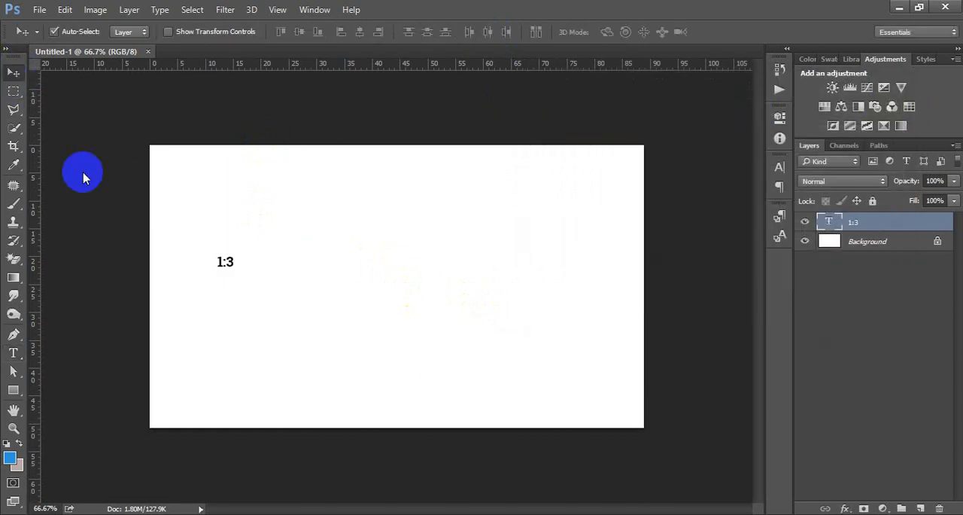
Scale the "1:3" text up to about 45 pt and move it to the upper right part of the canvas.
key("ctrl+t")
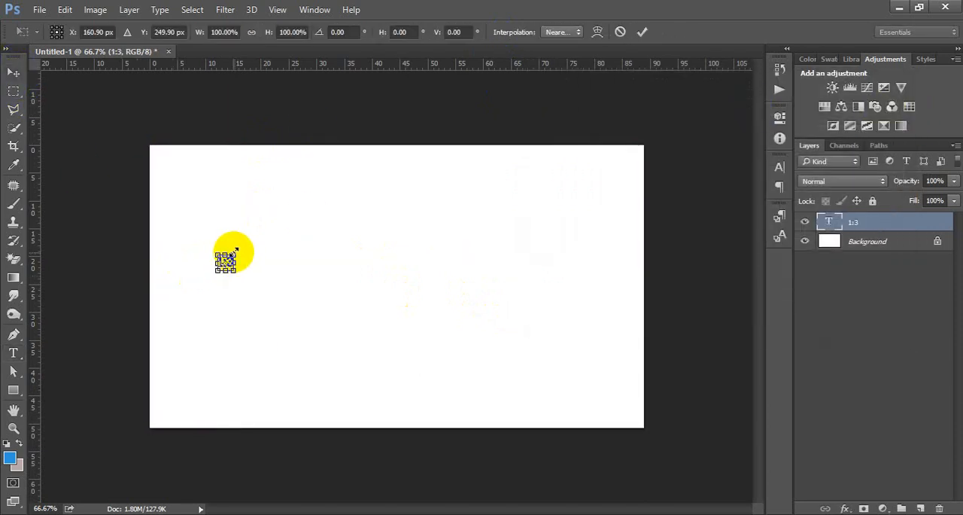
left_click_drag(236, 251, 388, 256)
left_click(641, 31)
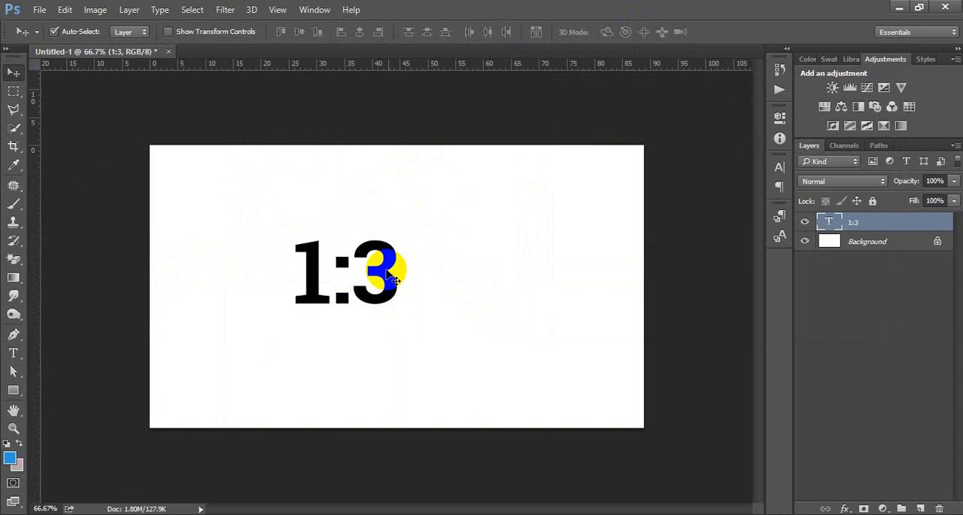
left_click_drag(441, 252, 524, 241)
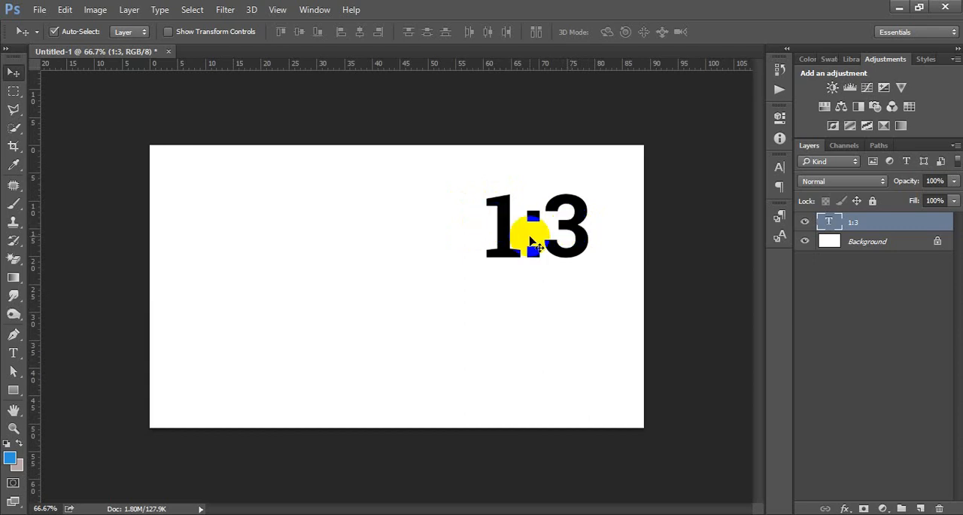
left_click_drag(498, 220, 457, 231)
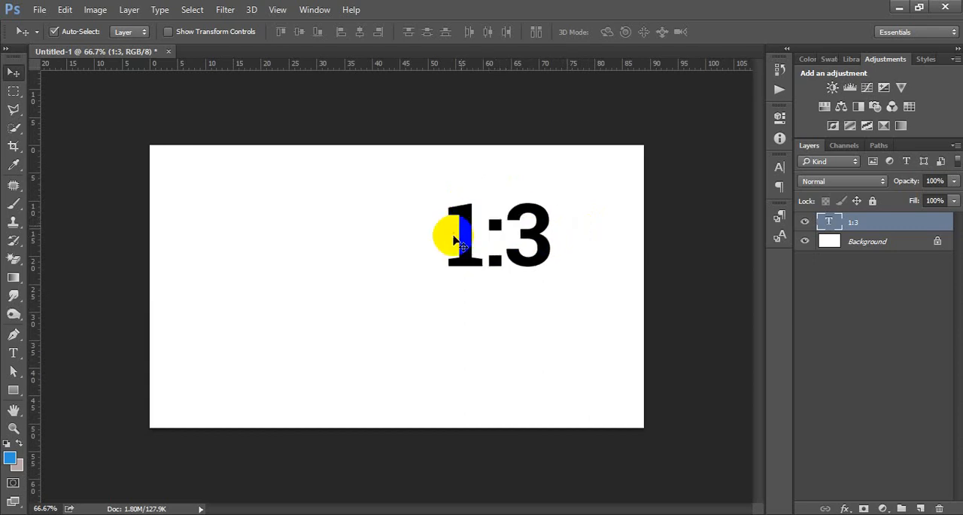
Examine the width and height settings for a new document without creating it.
key("ctrl")
key("ctrl+n")
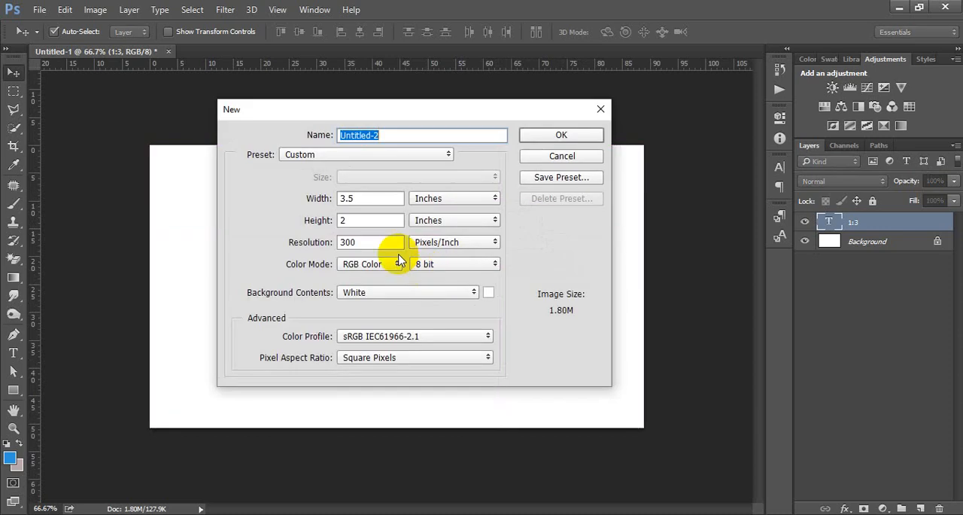
left_click(376, 200)
left_click_drag(378, 203, 326, 200)
left_click(380, 200)
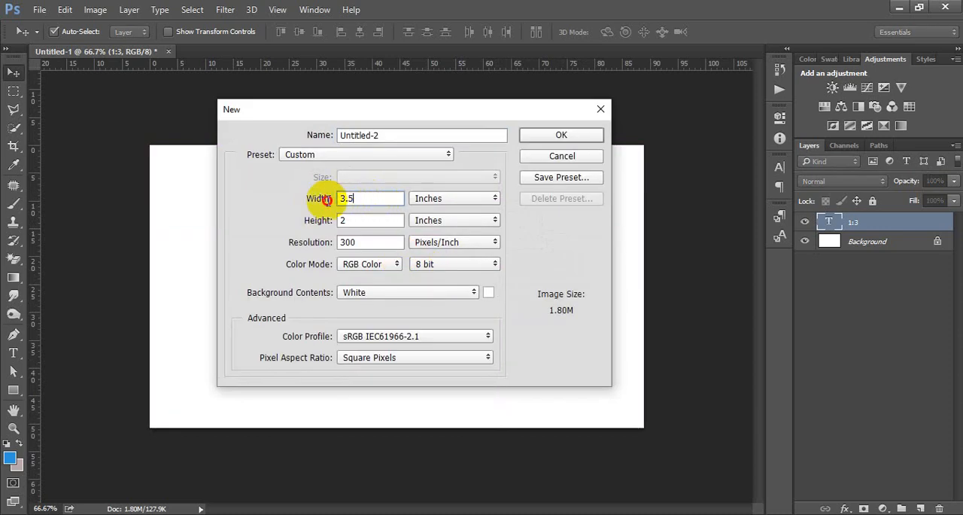
left_click(366, 218)
left_click_drag(366, 219, 324, 221)
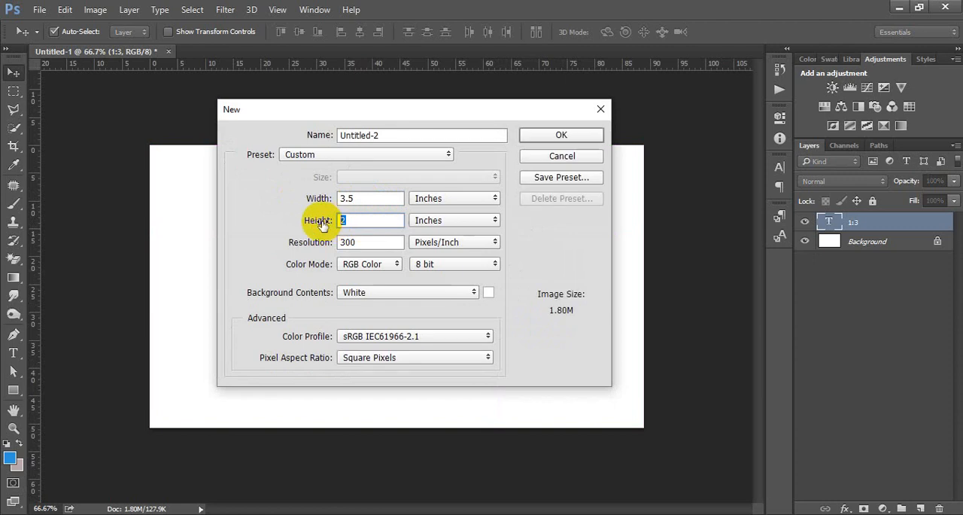
left_click(561, 157)
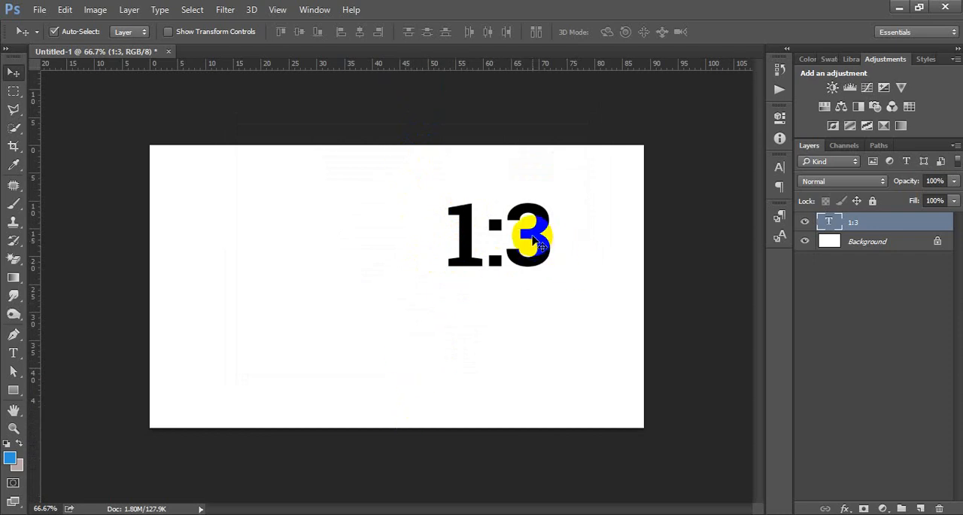
Move the "1:3" text to the upper middle of the canvas.
left_click_drag(528, 233, 432, 243)
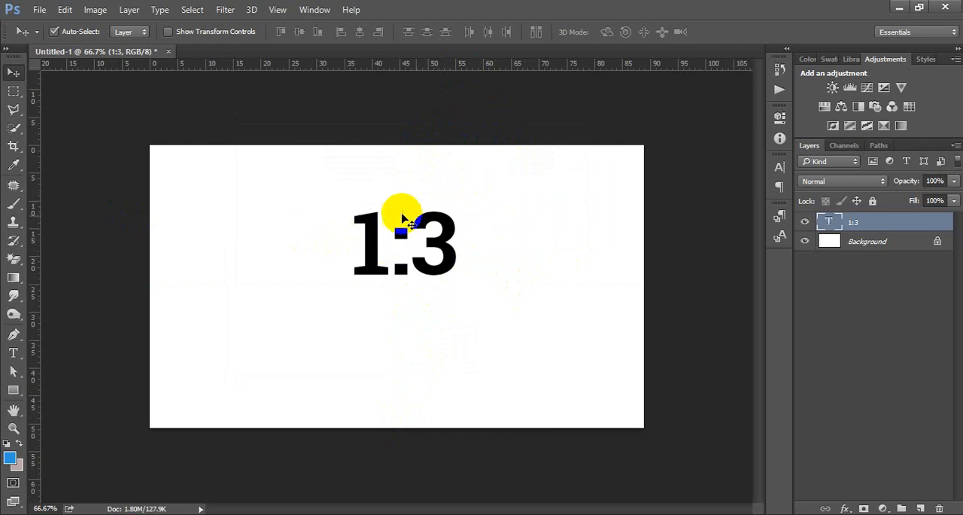
left_click_drag(440, 247, 429, 211)
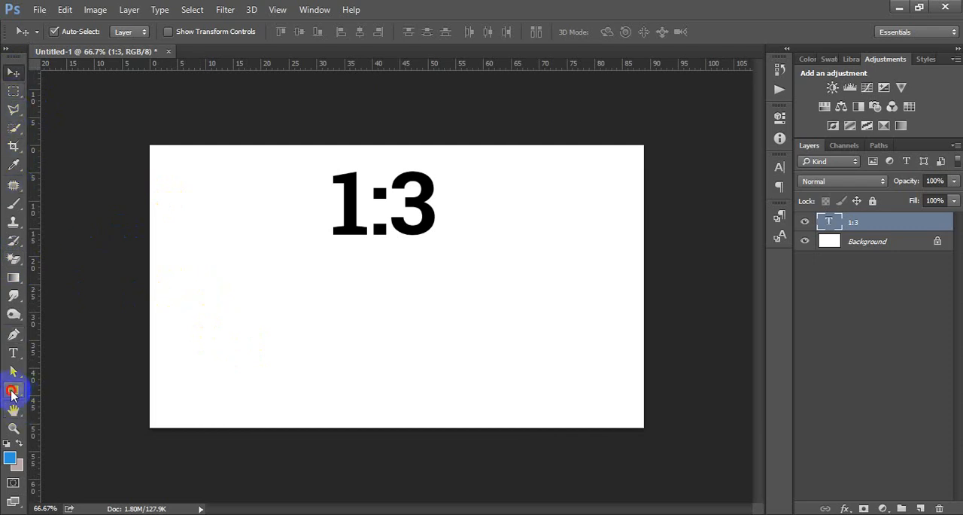
Examine the width and height settings for a new rectangle below the text, without creating it.
left_click(12, 390)
left_click(352, 326)
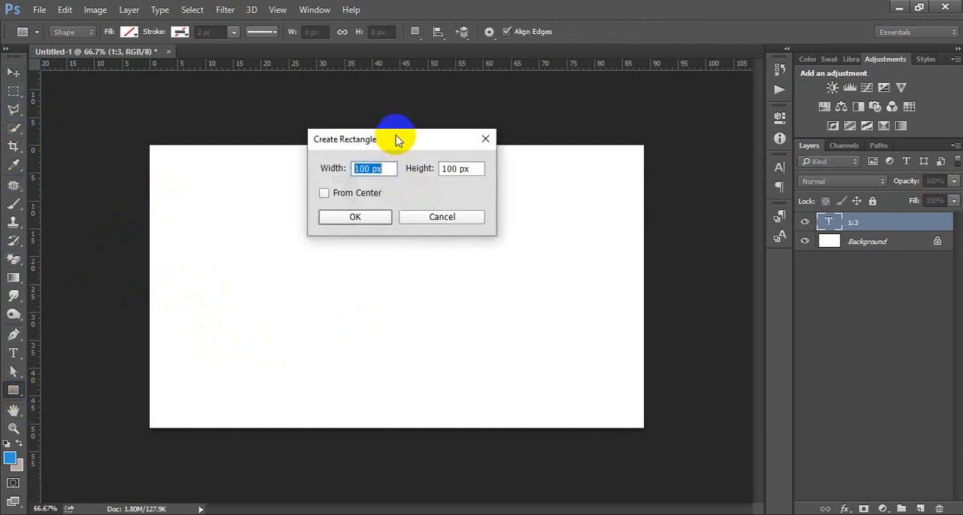
left_click_drag(396, 140, 375, 271)
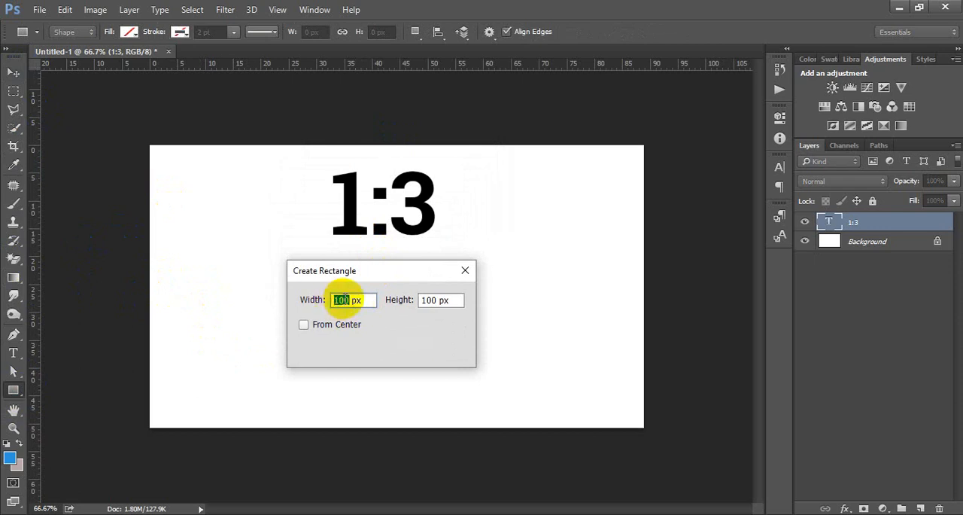
left_click(346, 299)
left_click_drag(348, 299, 332, 299)
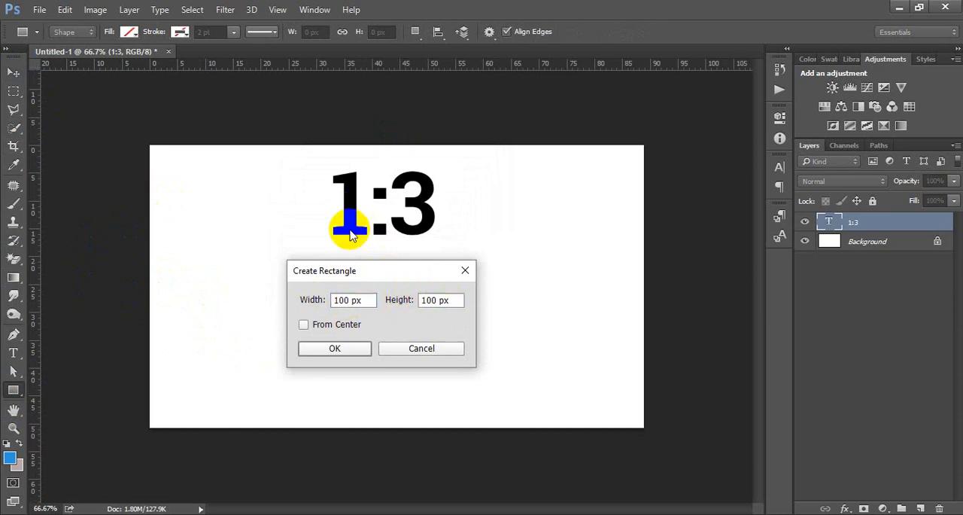
left_click_drag(435, 300, 396, 300)
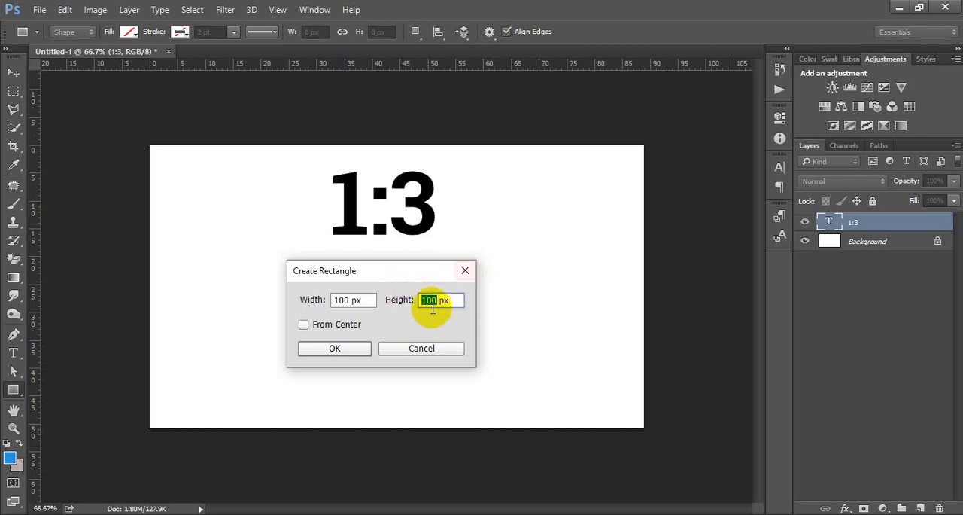
left_click(435, 299)
left_click(464, 270)
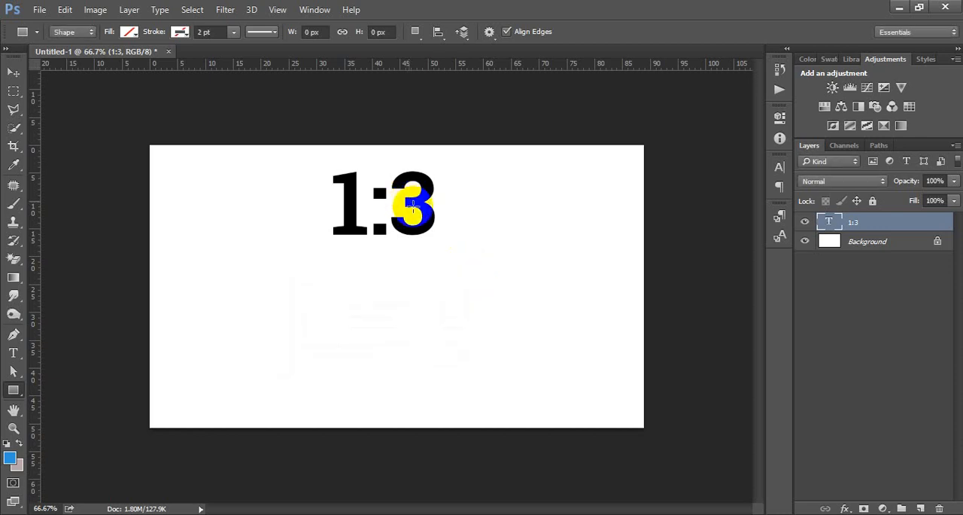
left_click(13, 72)
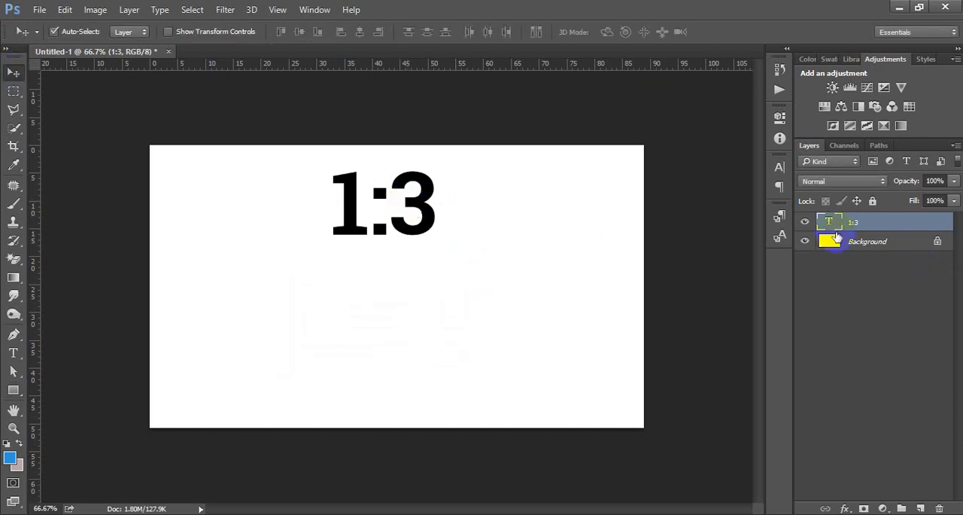
Change the ratio text on the canvas to "3:1".
double_click(827, 222)
left_click(401, 222)
left_click_drag(369, 205, 482, 205)
key("Right")
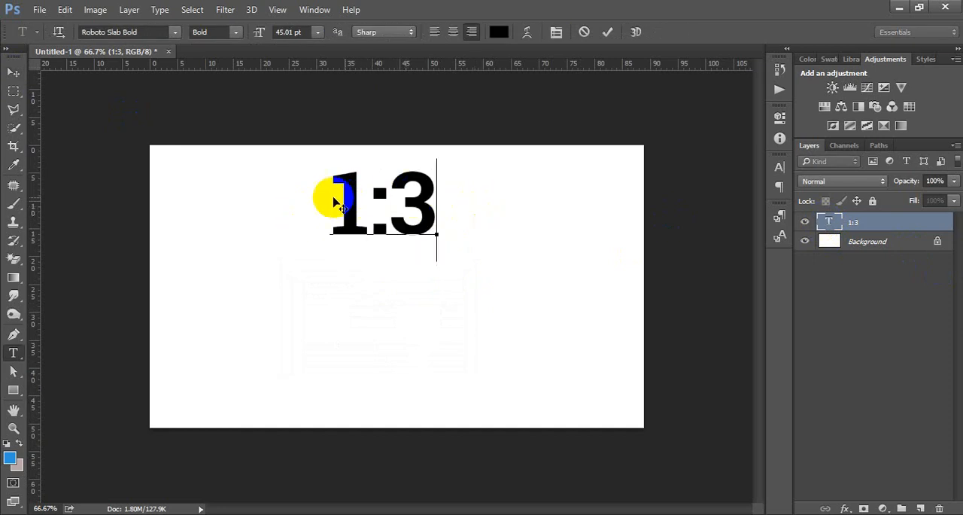
key("BackSpace")
key("BackSpace")
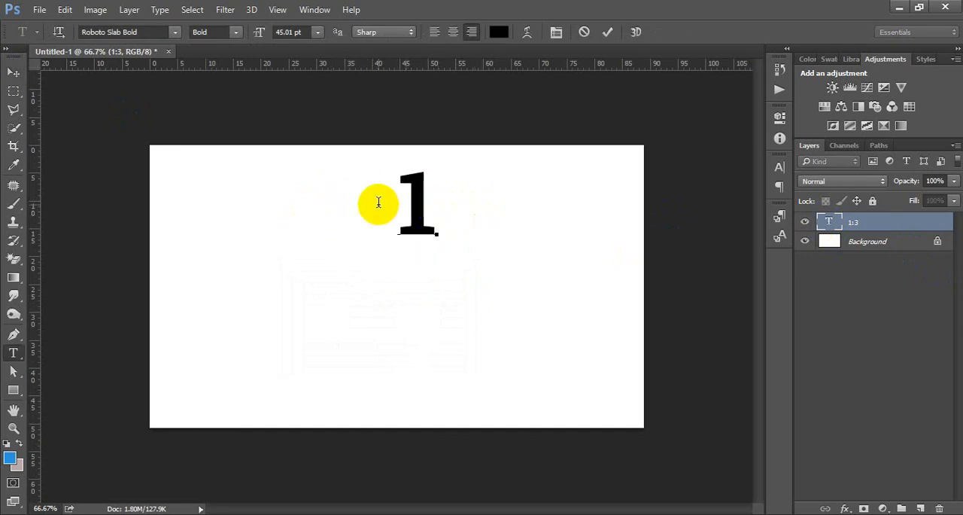
left_click(378, 201)
type("3.")
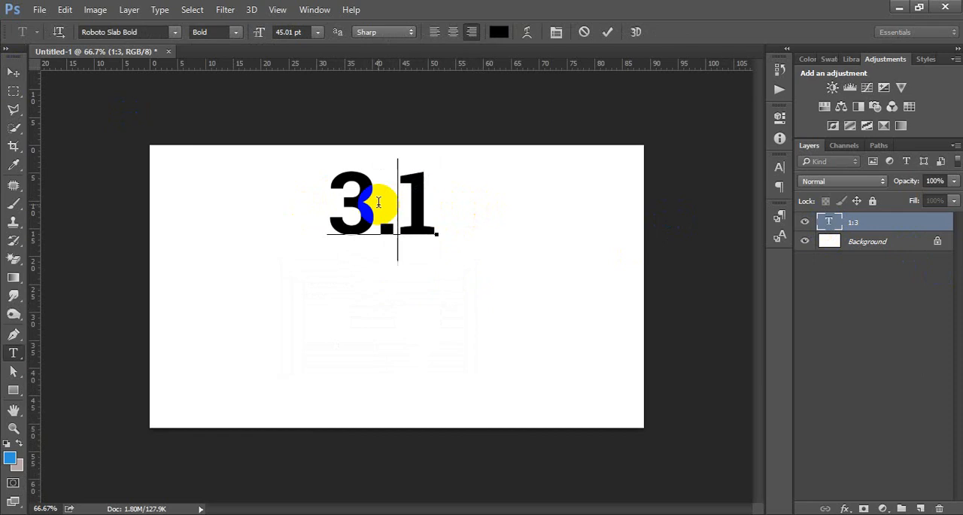
key("BackSpace")
type(":")
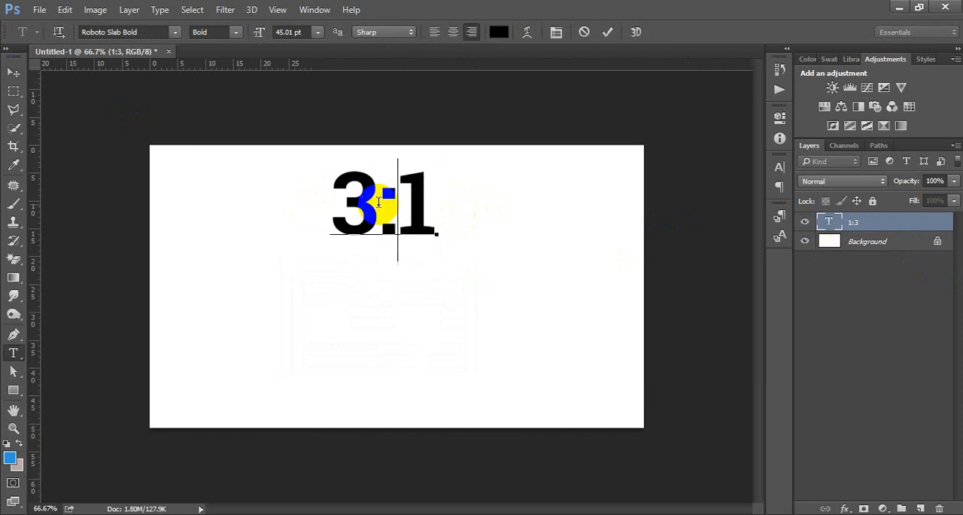
left_click(607, 31)
key("v")
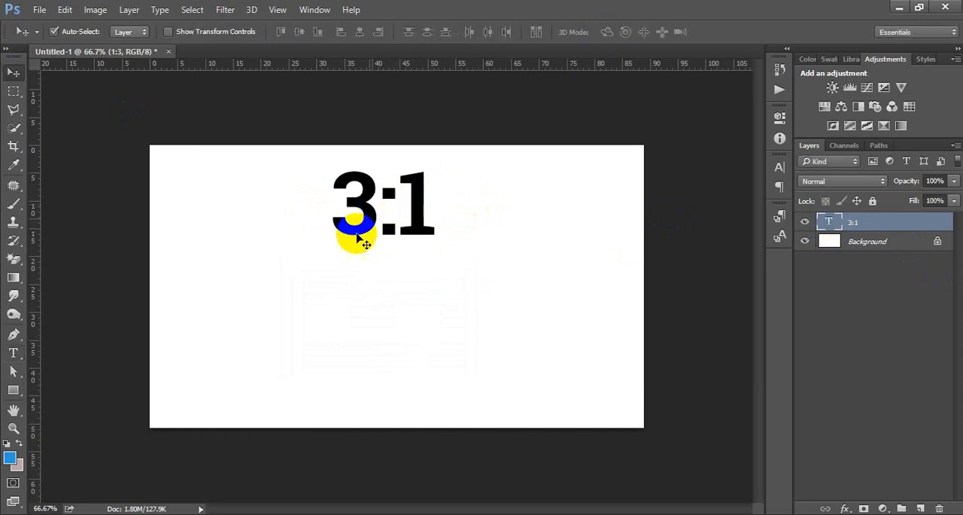
Create a rectangle 300 px wide and 100 px high below the "3:1" text.
key("ctrl")
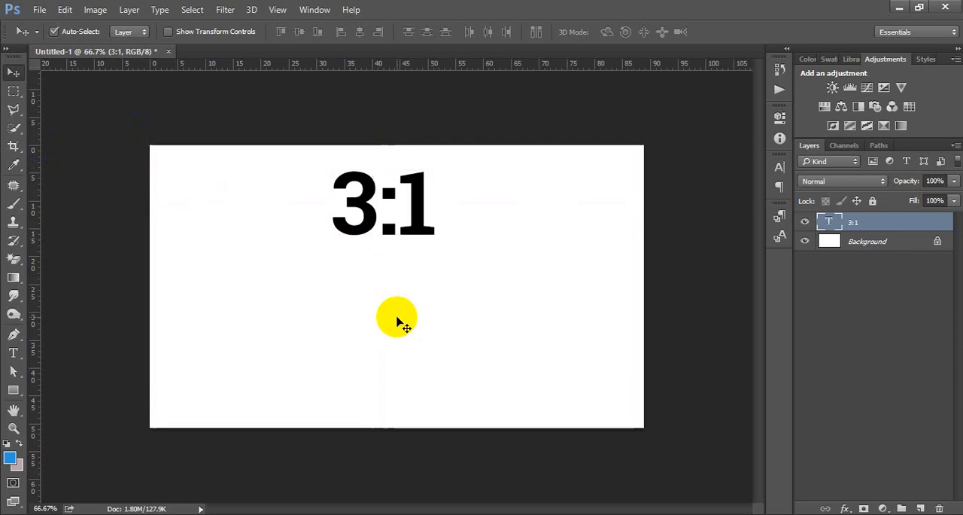
left_click(12, 391)
left_click(333, 342)
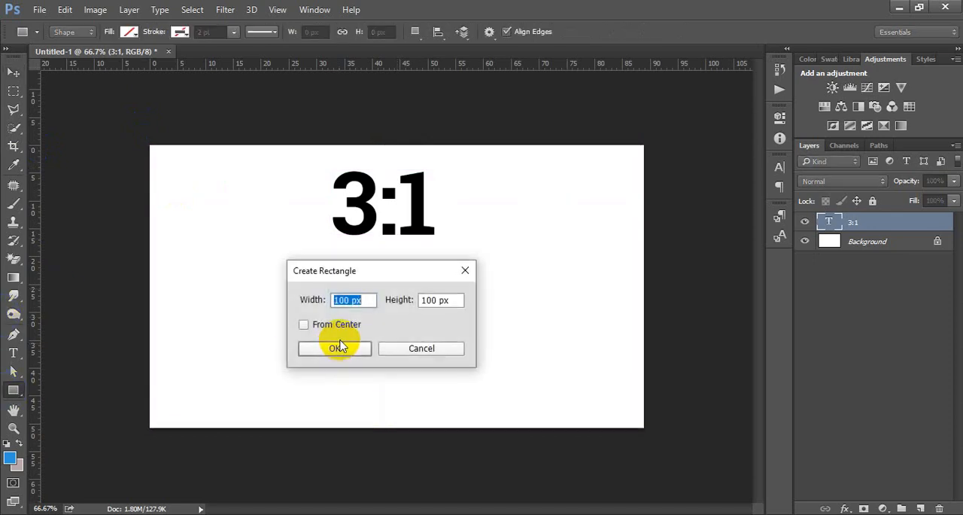
left_click(348, 300)
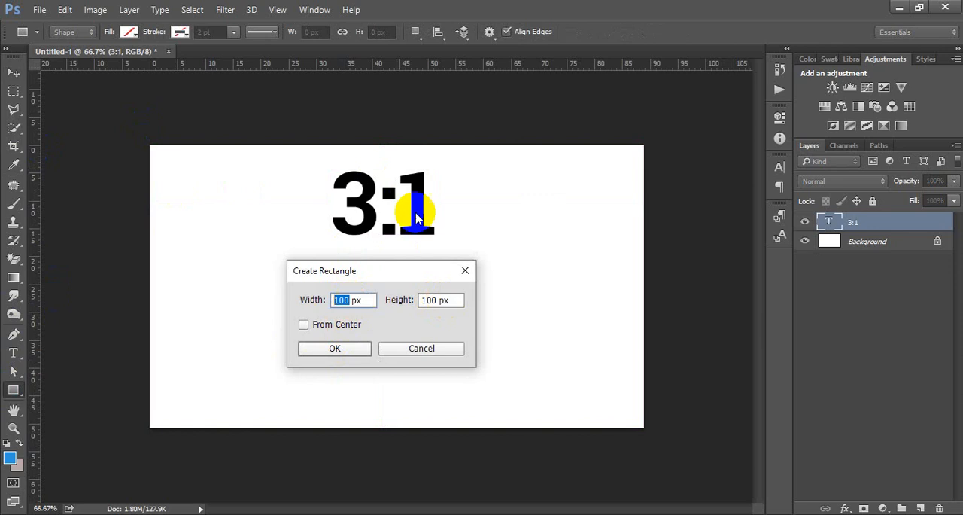
left_click_drag(348, 299, 167, 263)
left_click(340, 302)
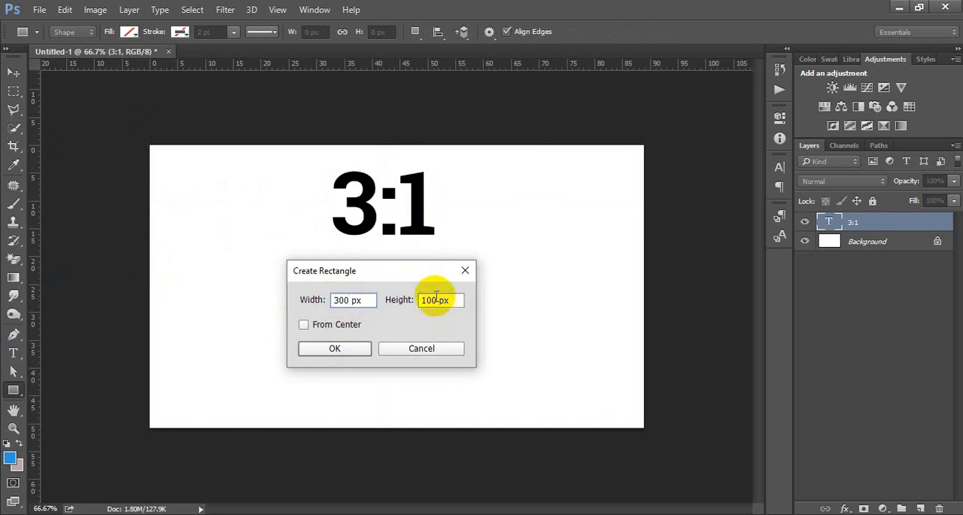
left_click(325, 347)
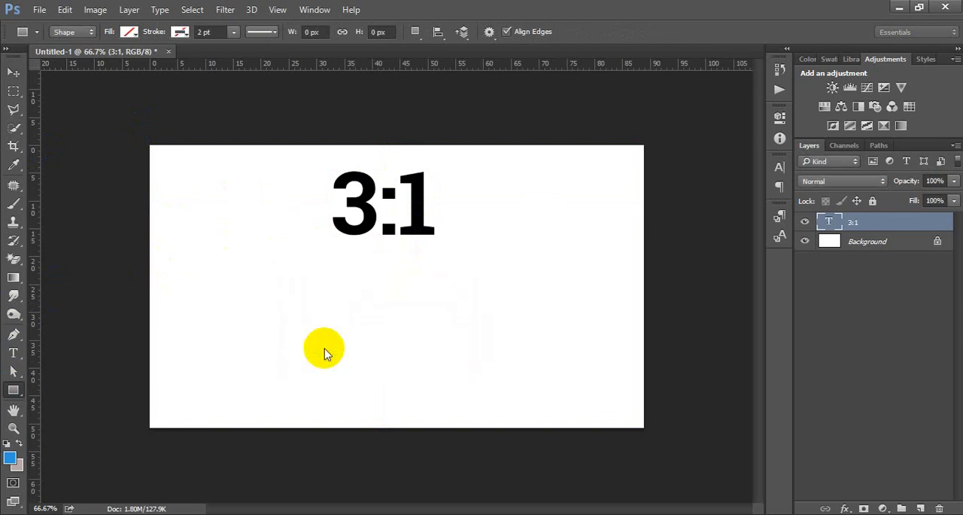
Fill the rectangle below the text with cyan.
left_click(779, 115)
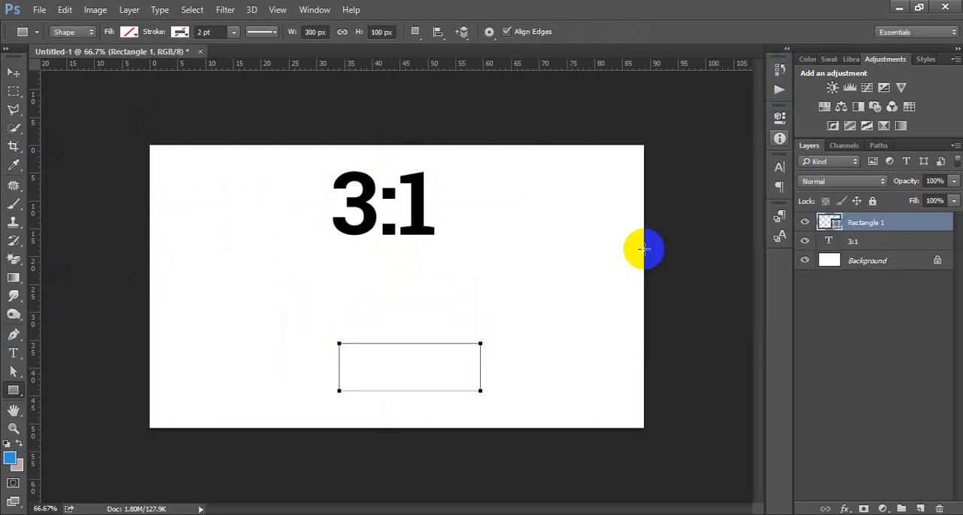
left_click(779, 117)
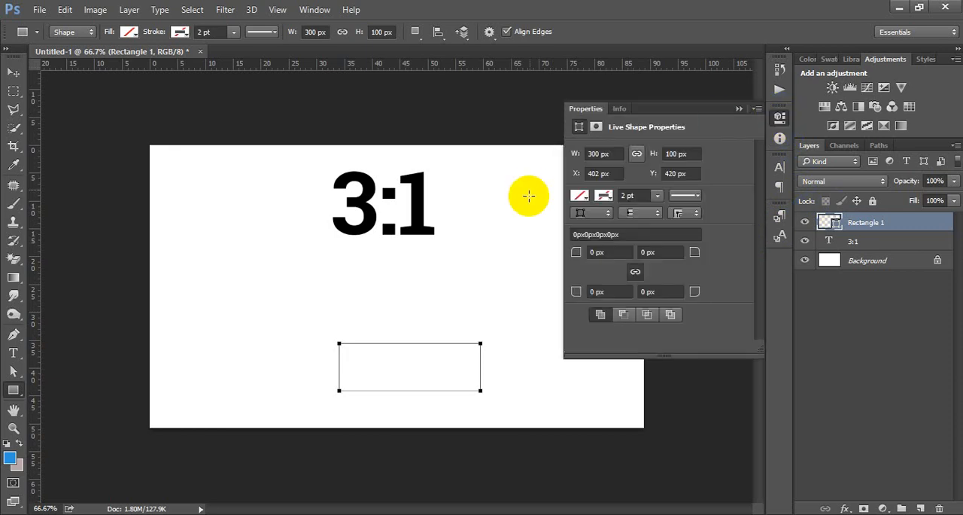
left_click(579, 197)
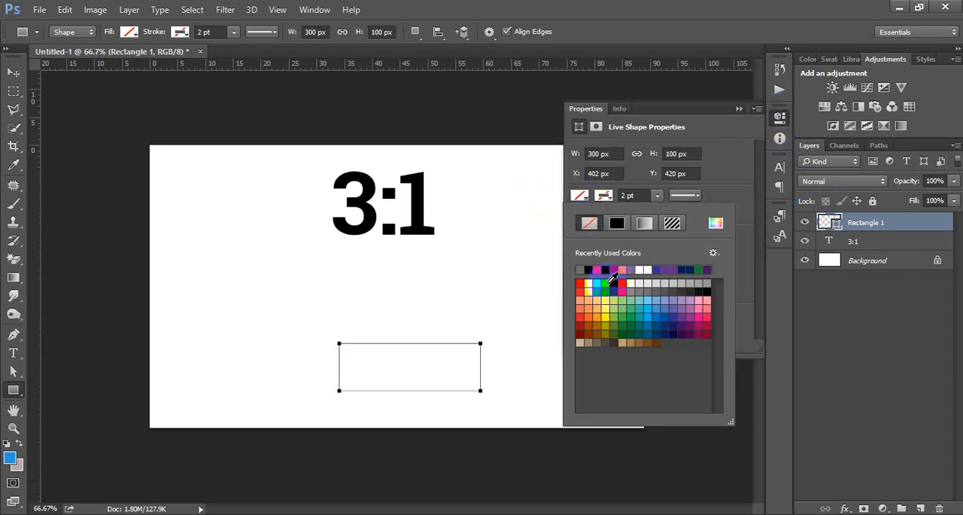
left_click(605, 282)
left_click(778, 115)
left_click(778, 116)
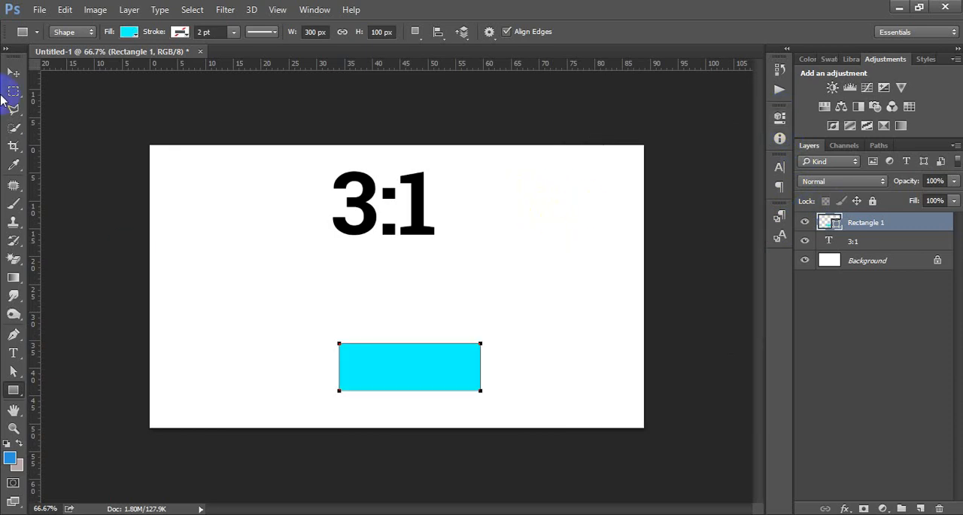
Move the cyan rectangle up beneath the "3:1" text and lower the text closer to it.
left_click(14, 72)
left_click_drag(428, 367, 425, 301)
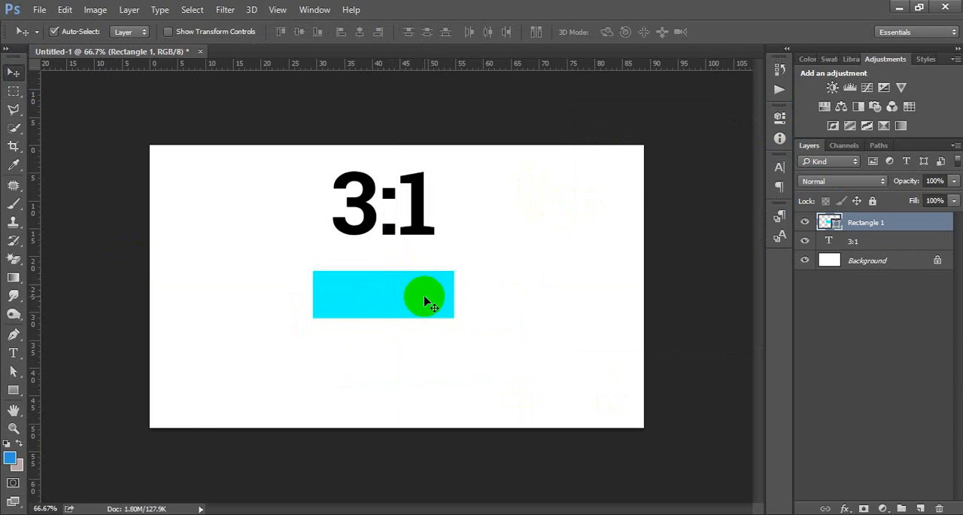
left_click_drag(418, 198, 423, 229)
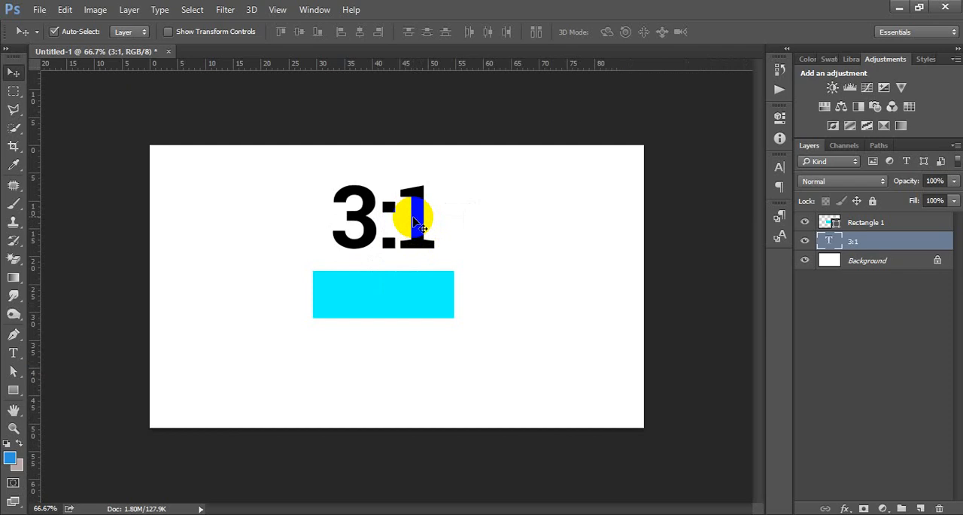
Change the ratio text on the canvas to "1:4".
double_click(827, 241)
left_click_drag(409, 228, 397, 223)
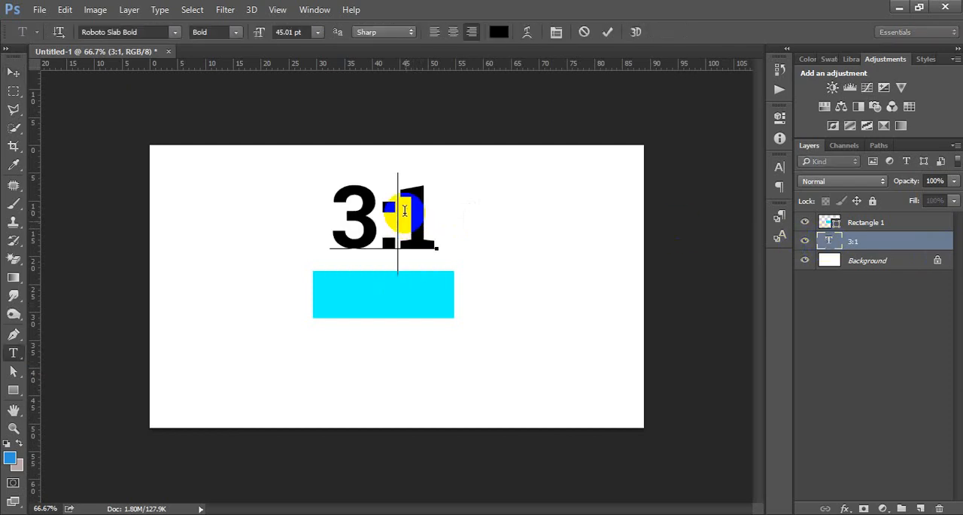
key("BackSpace")
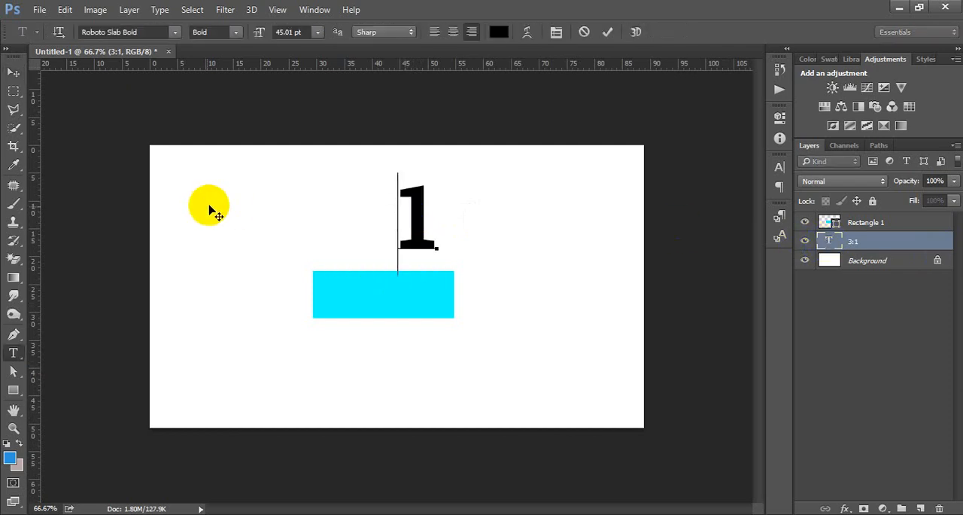
left_click(452, 220)
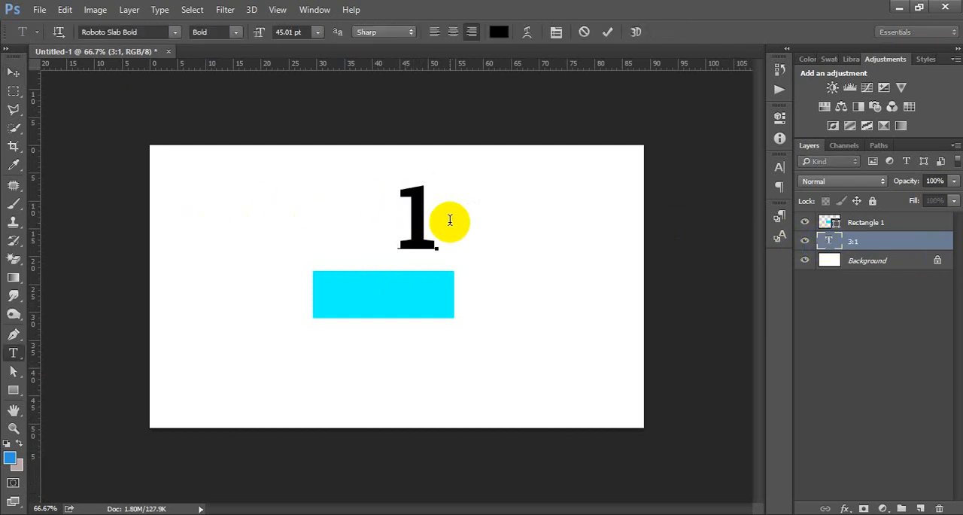
type(":4")
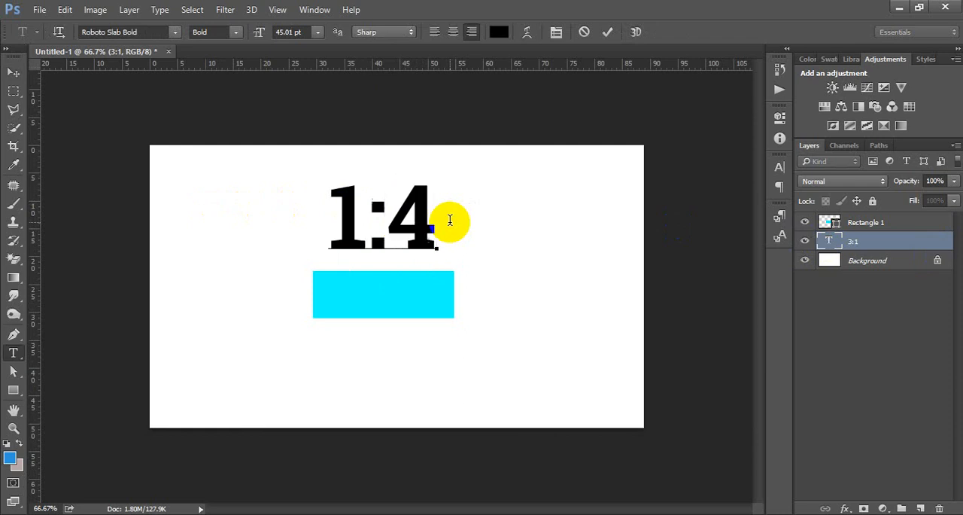
left_click(10, 72)
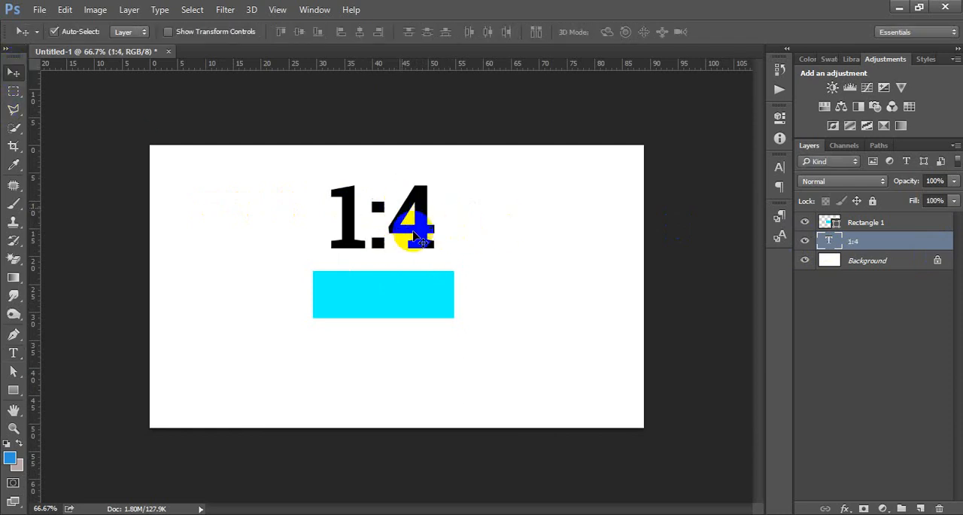
Flip the cyan rectangle vertically and horizontally with Free Transform.
left_click(421, 301)
key("ctrl+t")
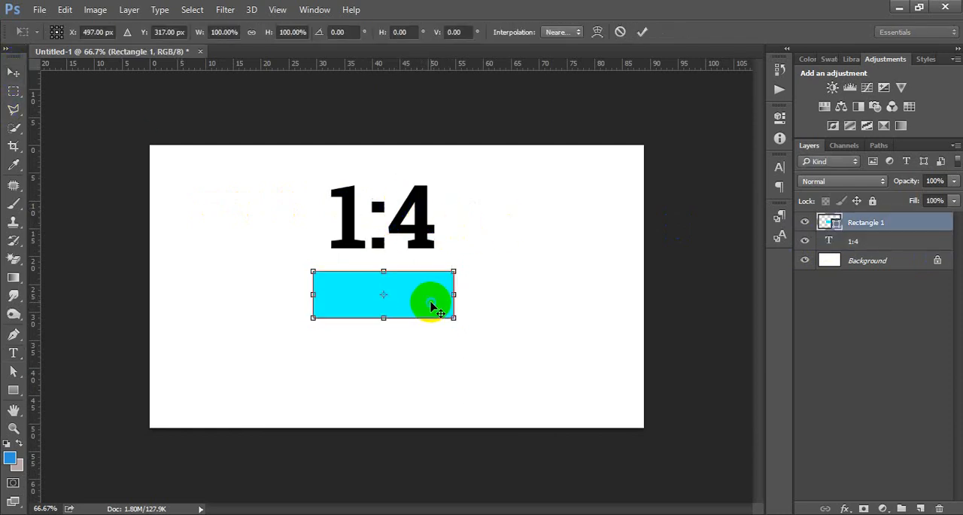
right_click(430, 306)
left_click(503, 291)
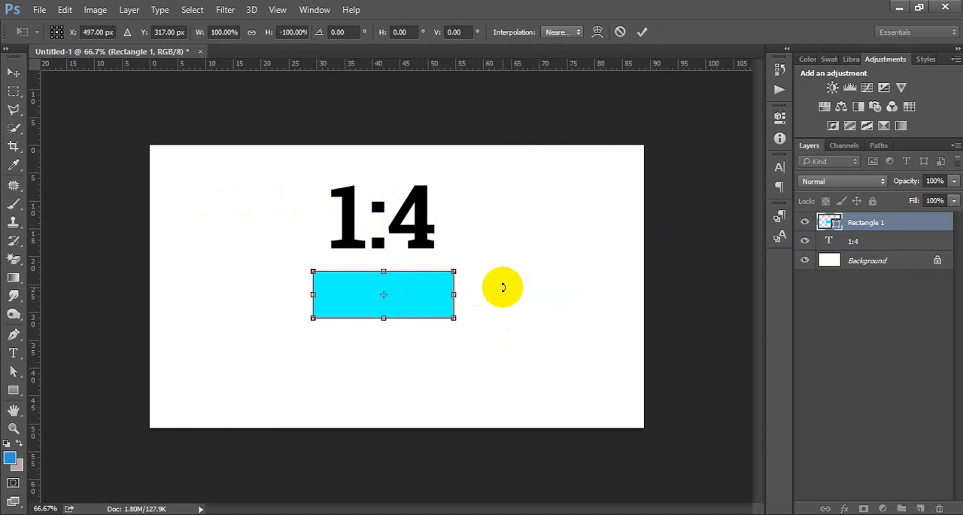
right_click(434, 300)
left_click(495, 275)
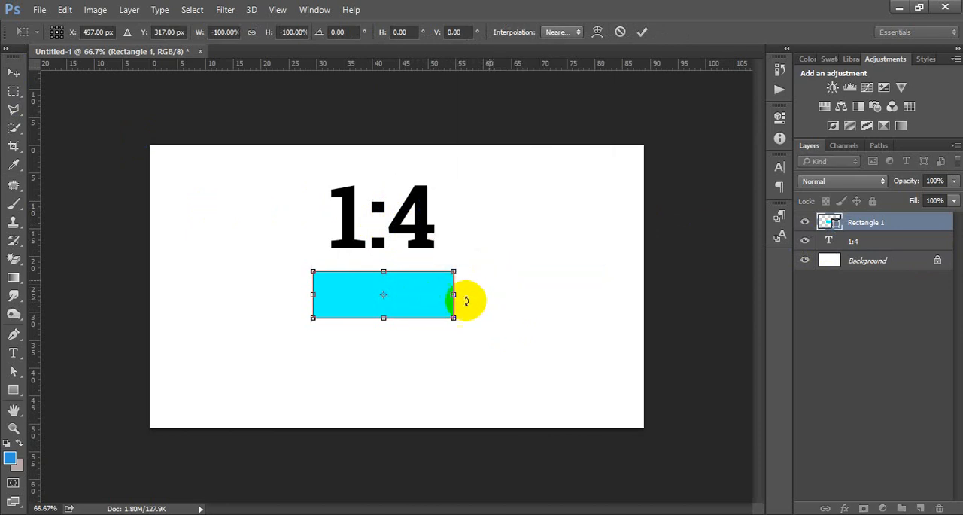
Rotate the cyan rectangle 90° clockwise and place it upright to the right of the "1:4" text.
right_click(425, 299)
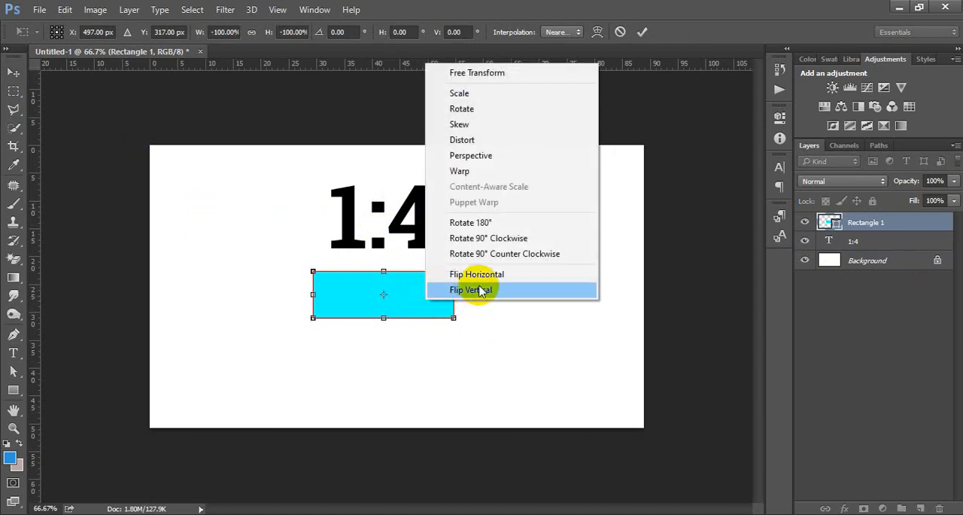
left_click(444, 238)
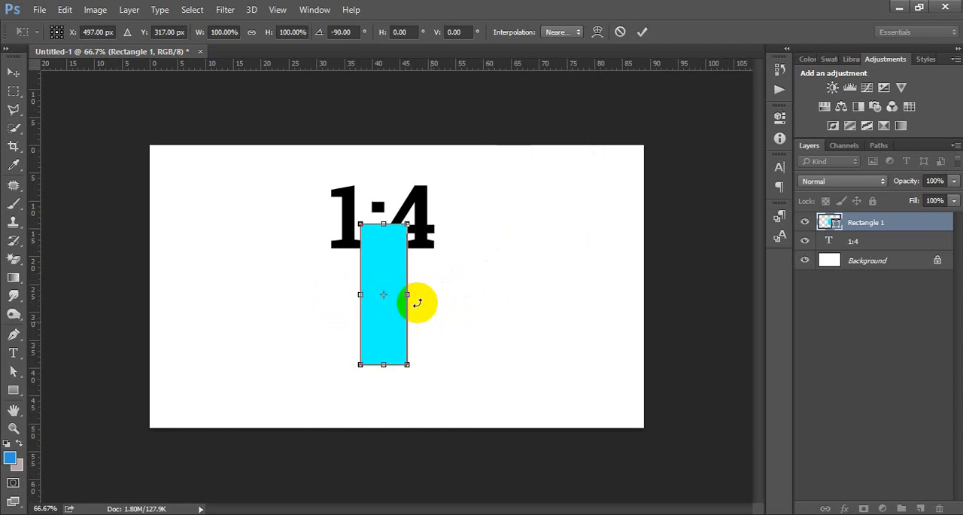
left_click_drag(390, 265, 541, 264)
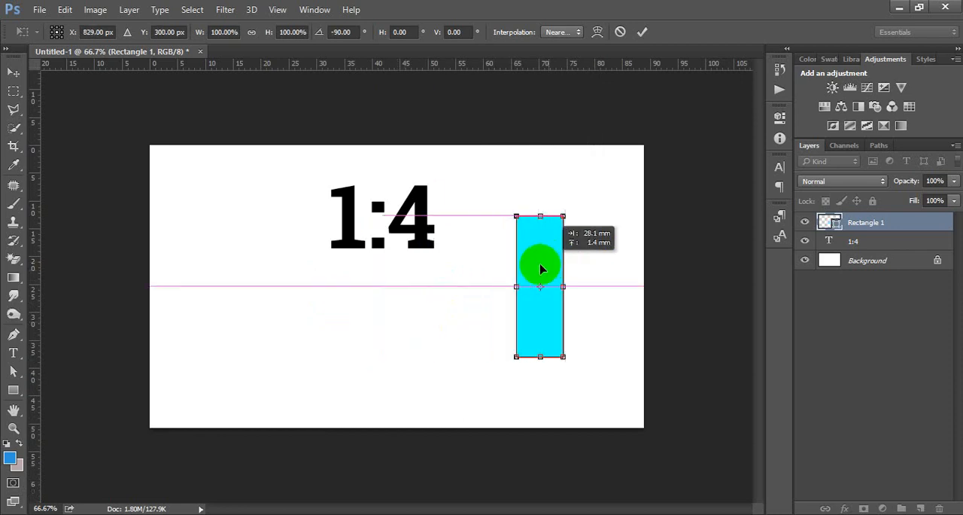
left_click(641, 32)
left_click_drag(537, 280, 506, 280)
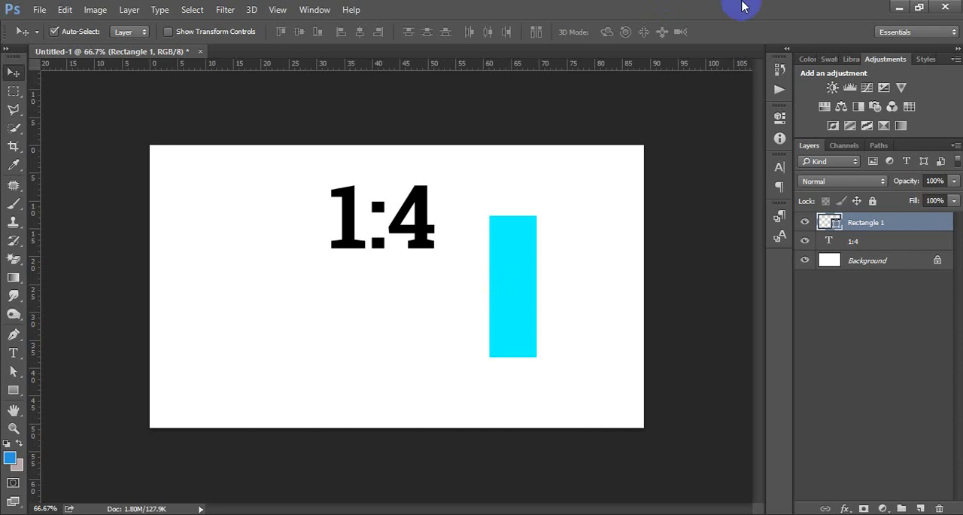
Delete the cyan rectangle and the "1:4" text, leaving only the Background layer.
left_click(514, 286)
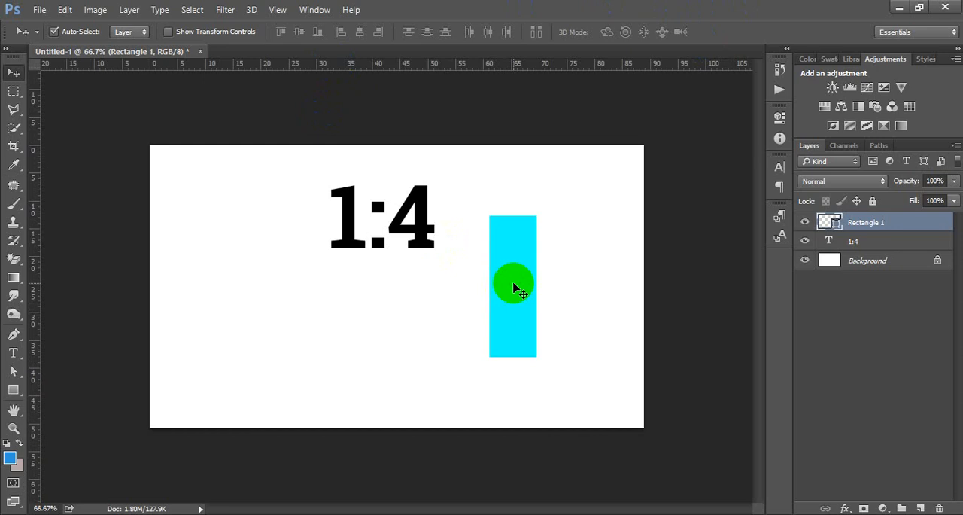
key("Delete")
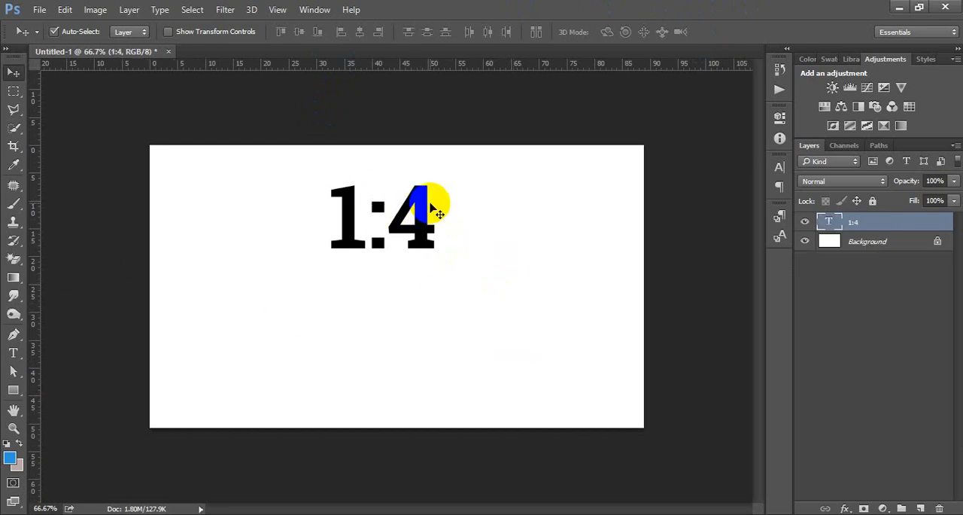
key("Delete")
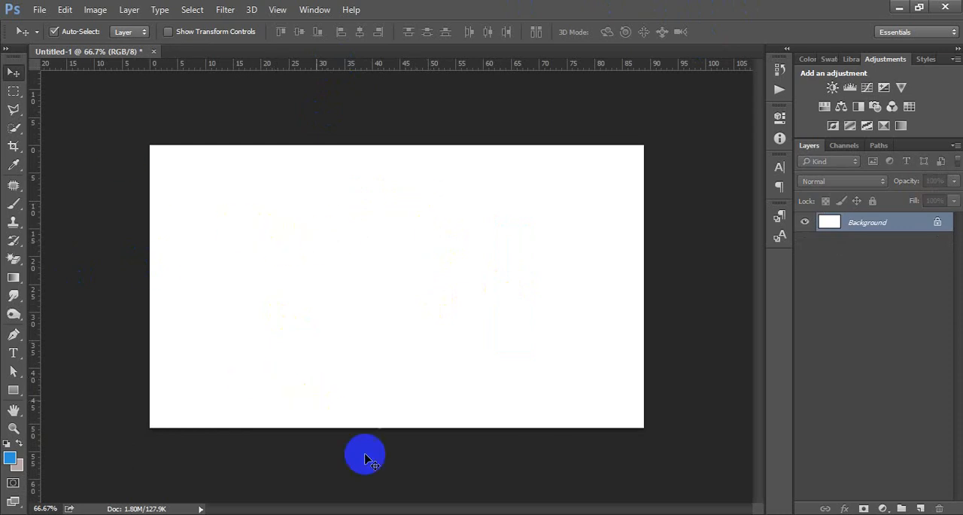
Switch to Chrome and search Google for "text logo" in a new tab.
mouse_move(429, 511)
left_click(344, 462)
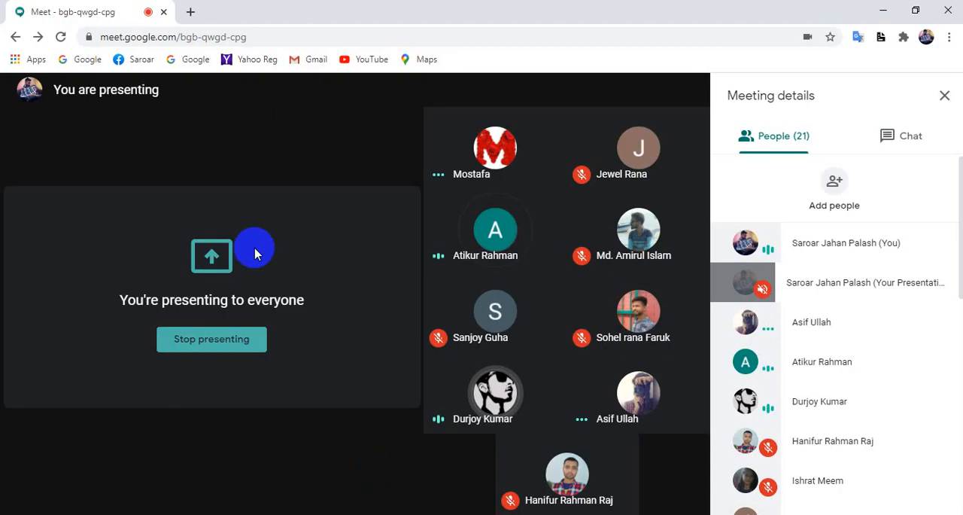
left_click(359, 11)
left_click(358, 39)
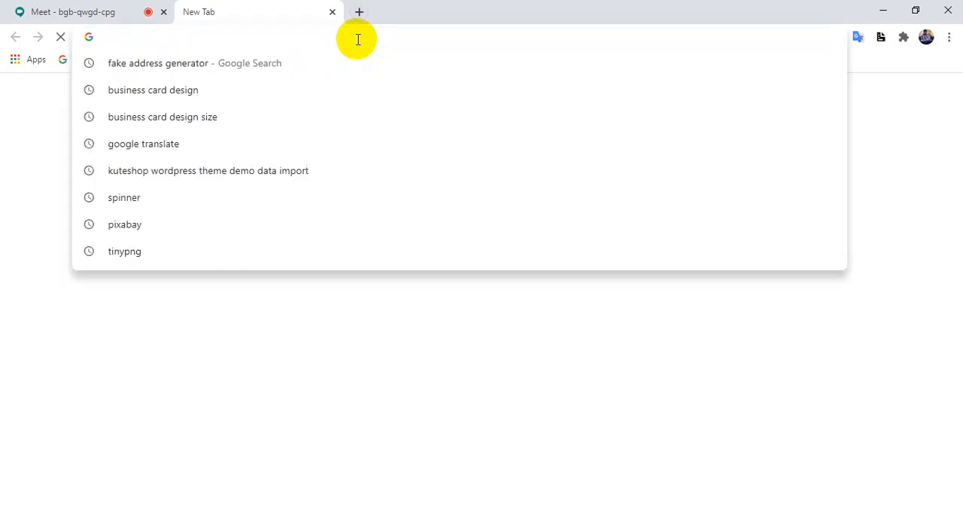
type("te")
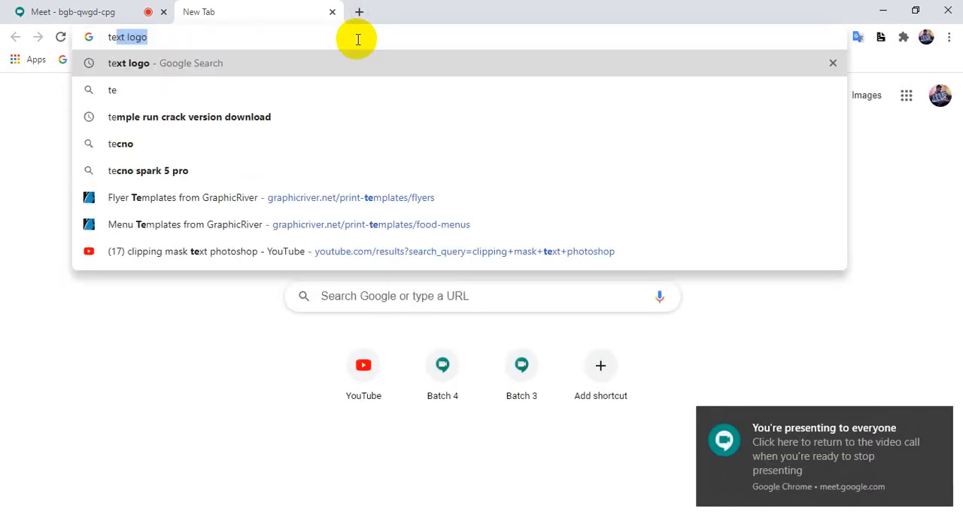
type("xt logo")
key("Return")
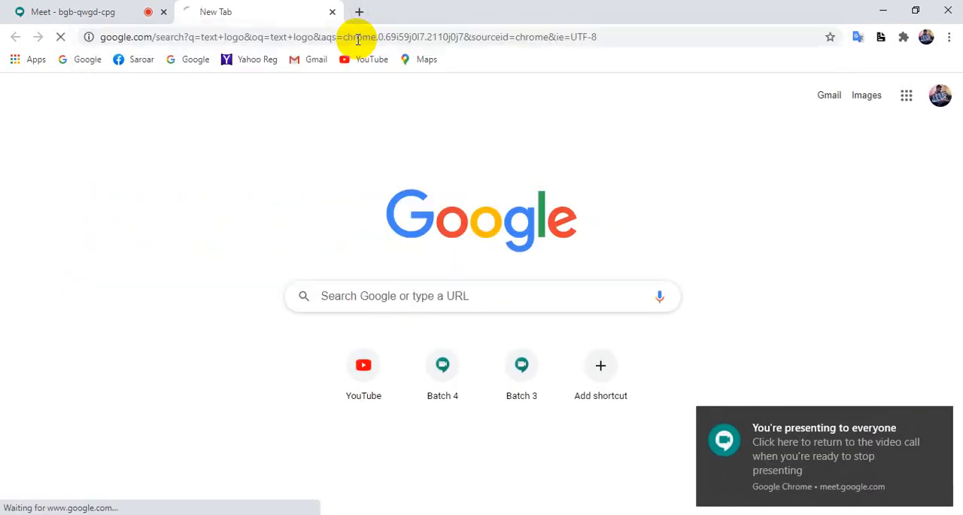
left_click(935, 427)
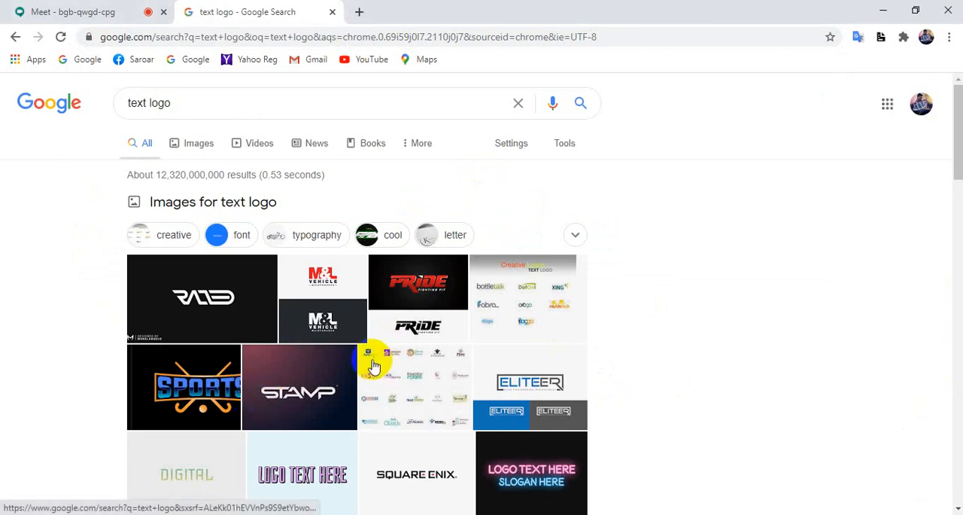
Examine the text logo examples in the Google web results and in the image results.
scroll(373, 365, "down", 3)
scroll(376, 379, "up", 2)
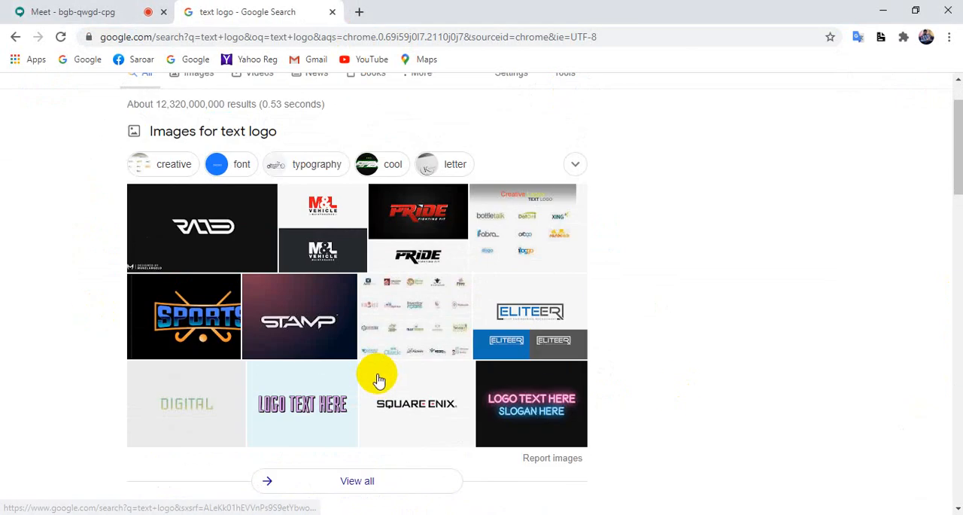
scroll(380, 384, "up", 1)
scroll(383, 391, "down", 2)
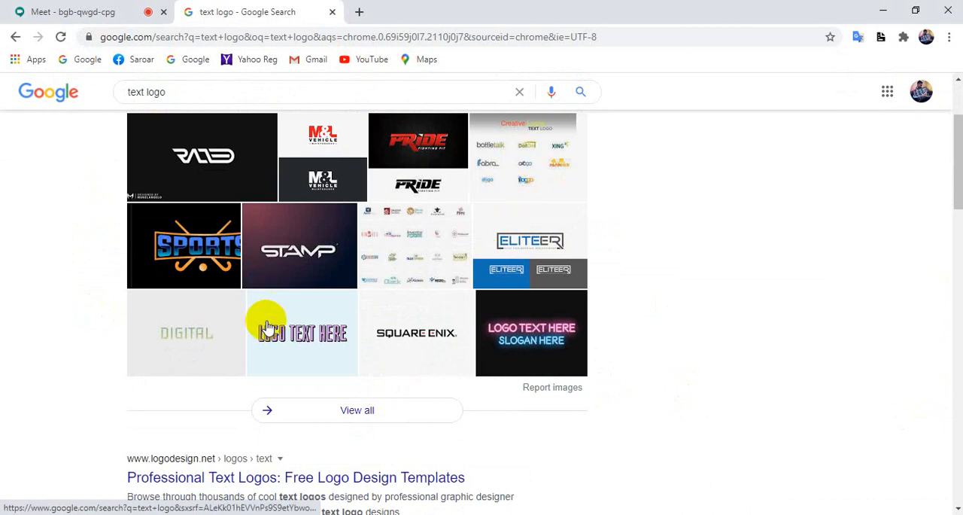
scroll(316, 326, "up", 2)
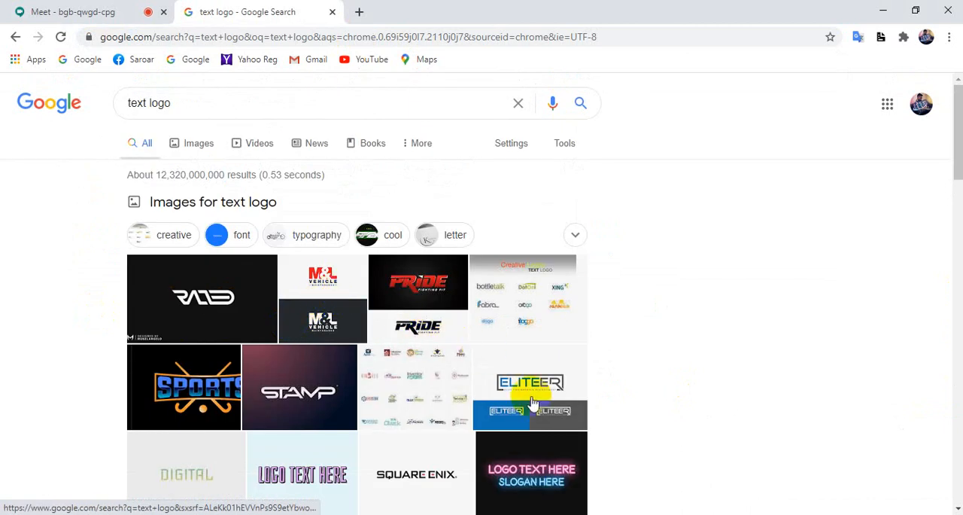
scroll(465, 418, "down", 5)
scroll(465, 417, "up", 5)
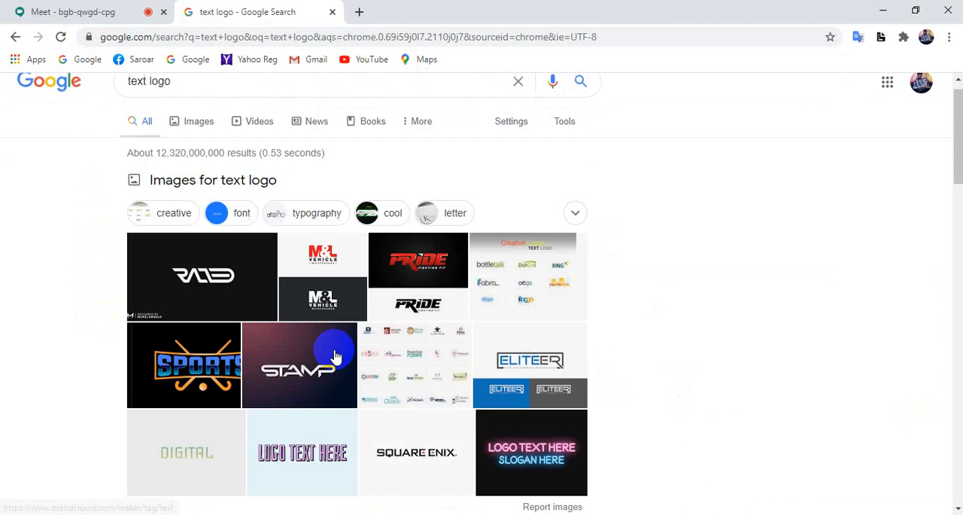
left_click(200, 151)
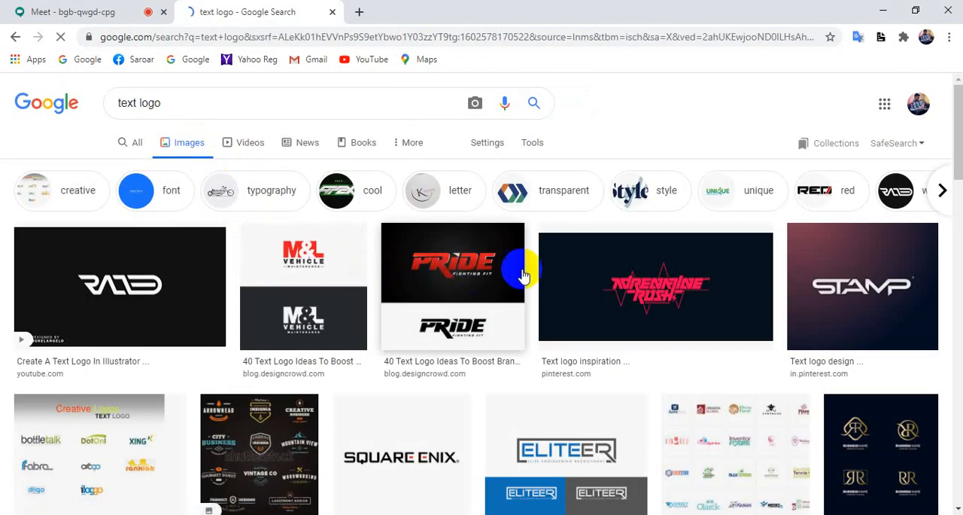
scroll(519, 275, "down", 2)
scroll(530, 286, "down", 3)
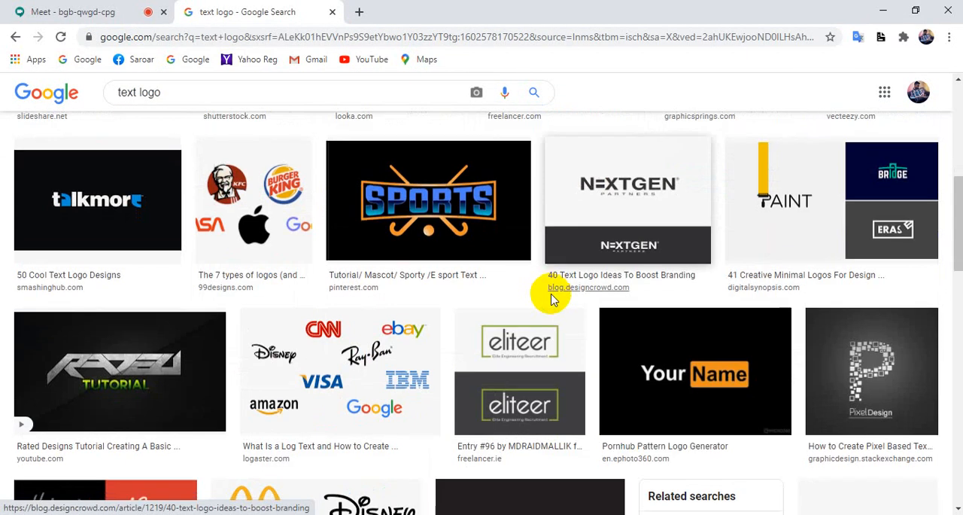
scroll(553, 299, "down", 3)
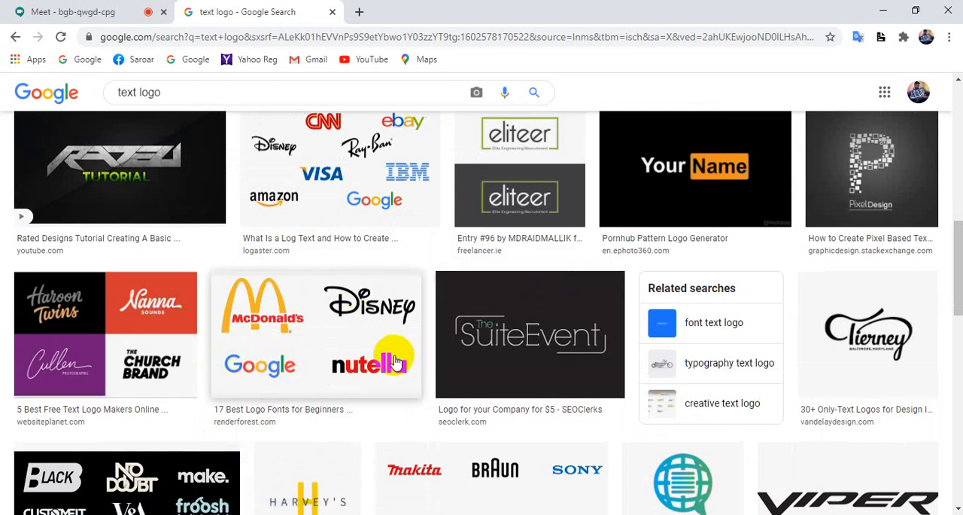
Capture a screen area covering the image row with the McDonald's, Disney and SuiteEvent logos, and copy it.
key("Print")
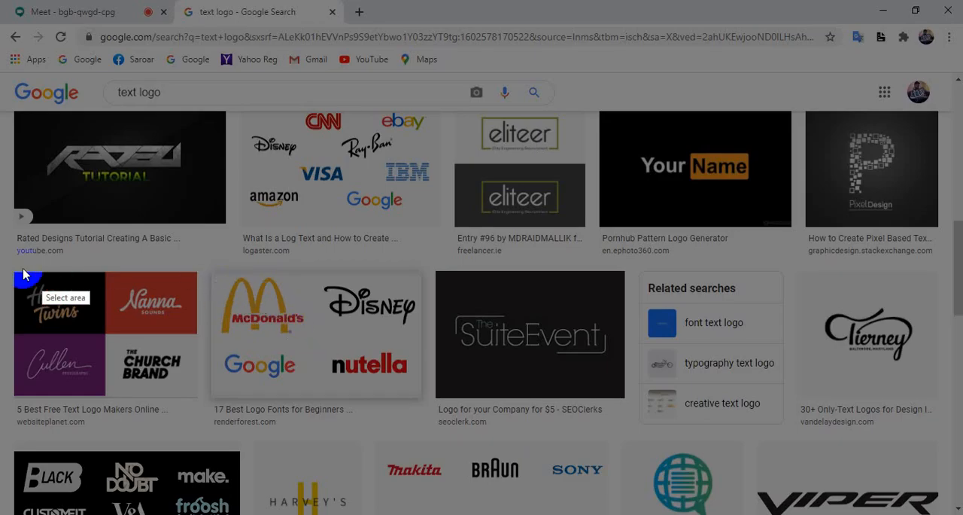
left_click_drag(41, 291, 812, 389)
left_click_drag(902, 403, 723, 416)
left_click(665, 431)
Switch to Photoshop and paste the captured logo examples onto the blank canvas.
left_click(254, 514)
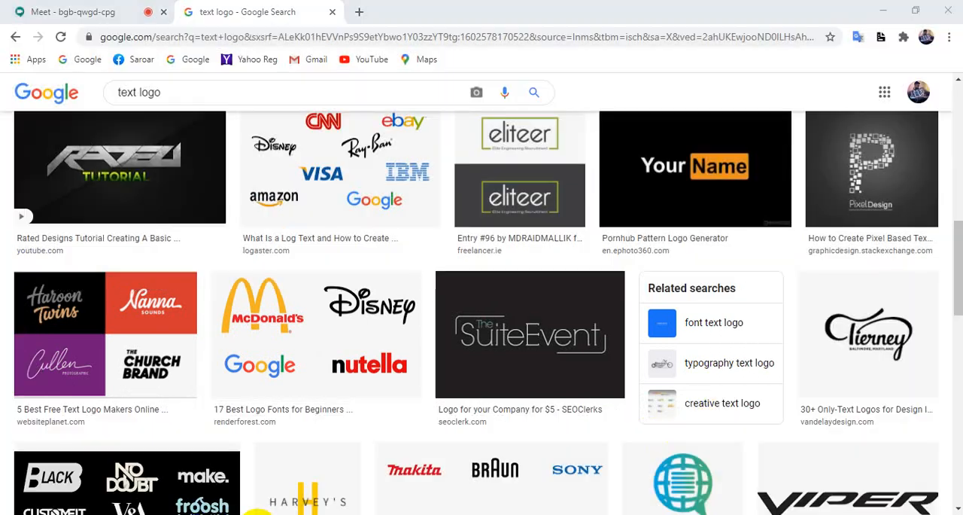
left_click(366, 272)
key("ctrl+v")
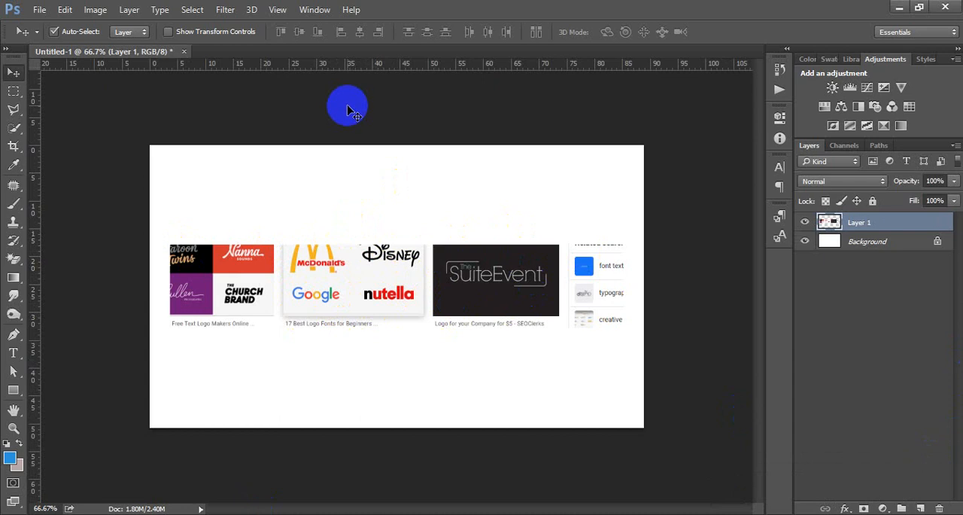
Switch to the Chrome window with the text logo image results.
left_click(549, 288)
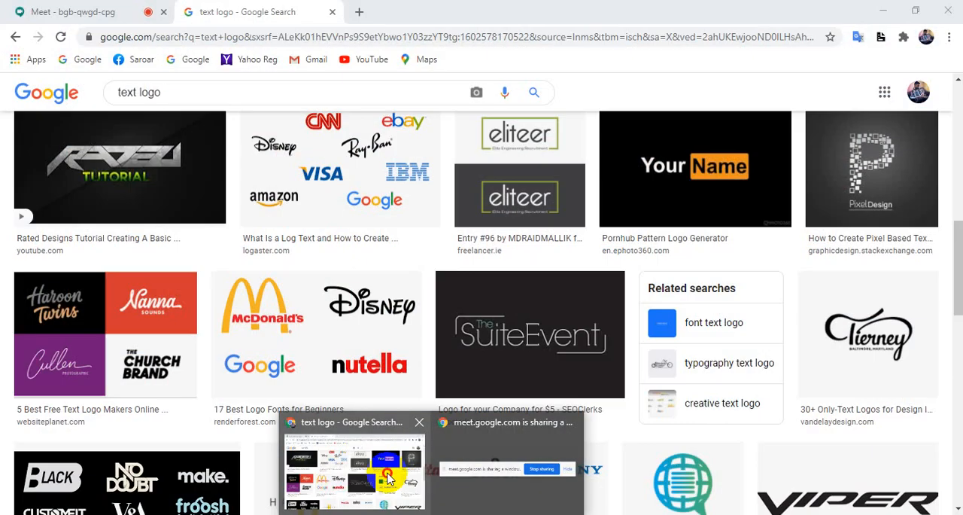
left_click(419, 461)
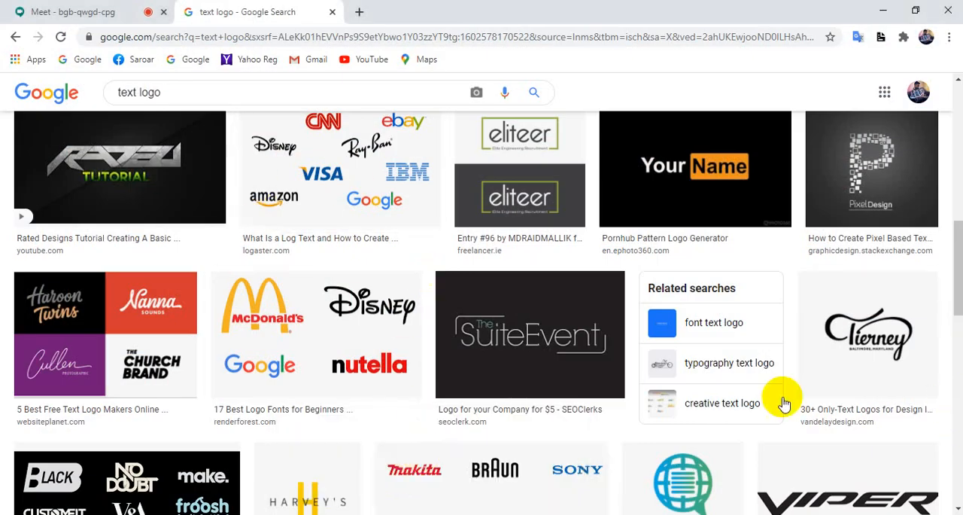
left_click(359, 11)
left_click(413, 34)
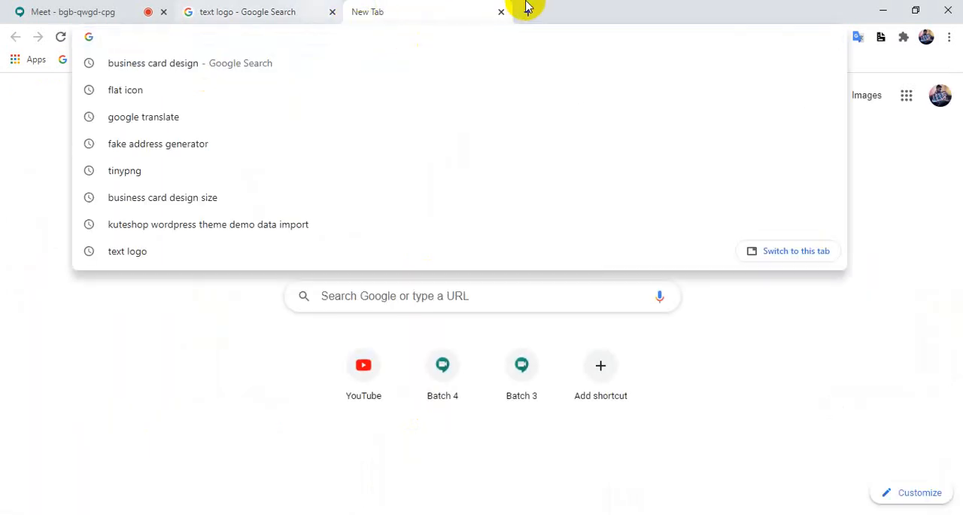
left_click(198, 10)
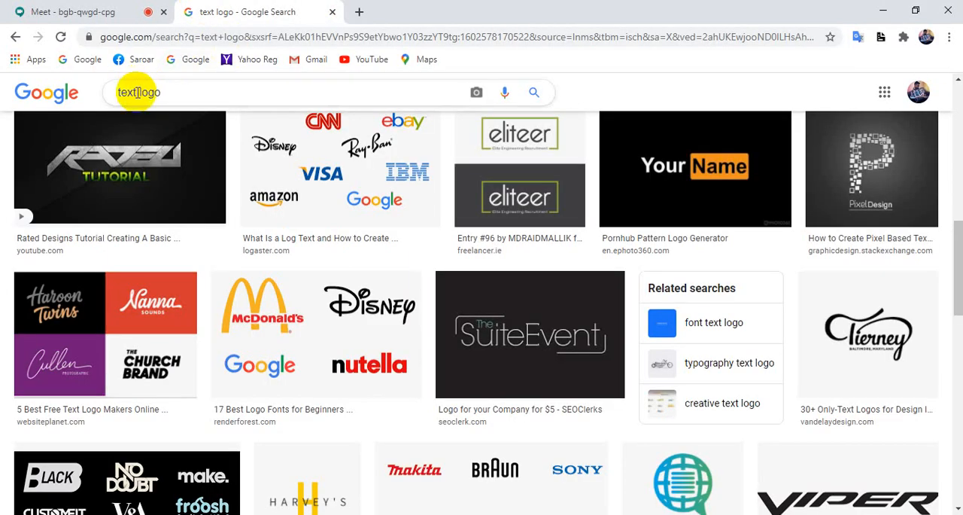
Change the Google image search query to "iconic logo" and run the search.
double_click(128, 92)
type("ic")
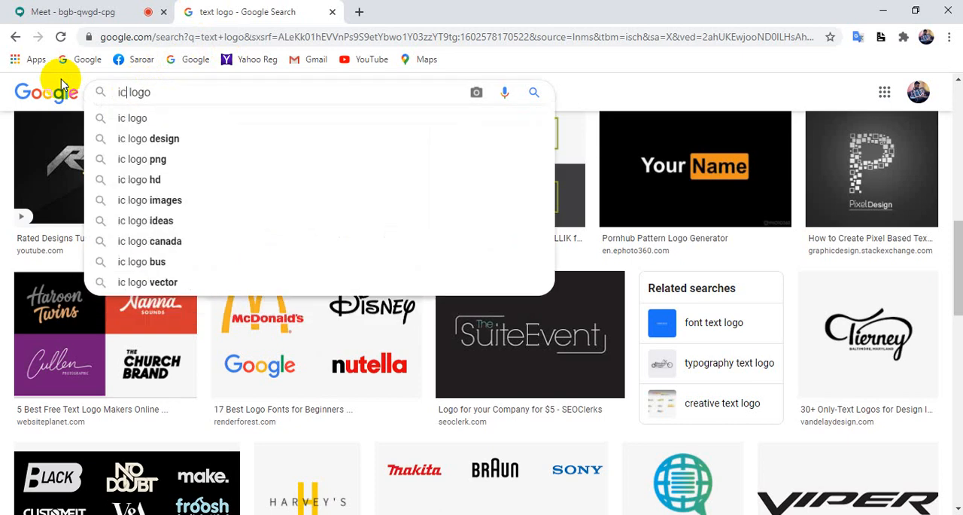
key("Down")
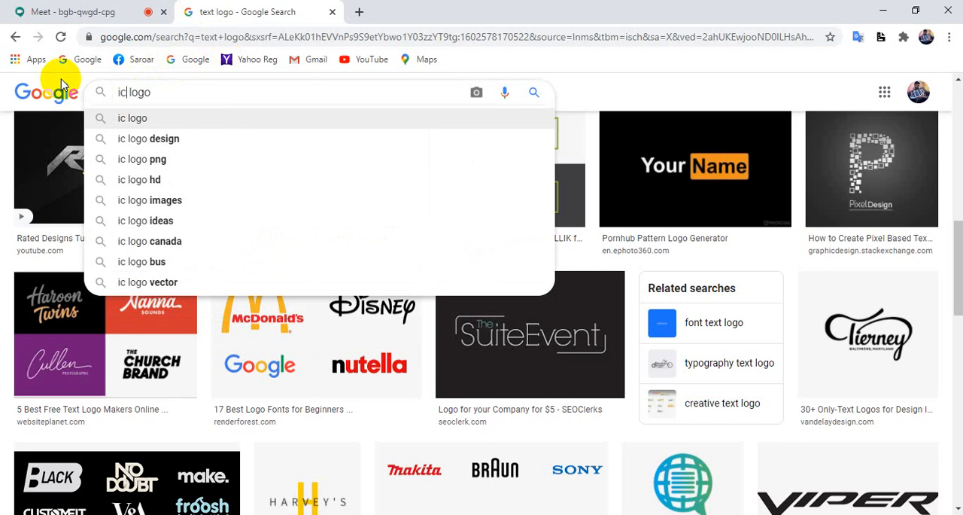
type("onic")
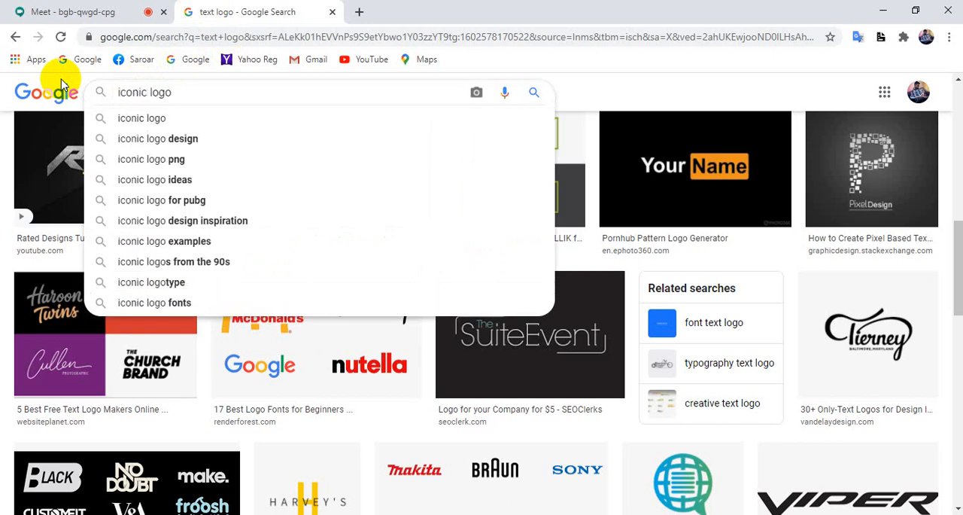
left_click(164, 119)
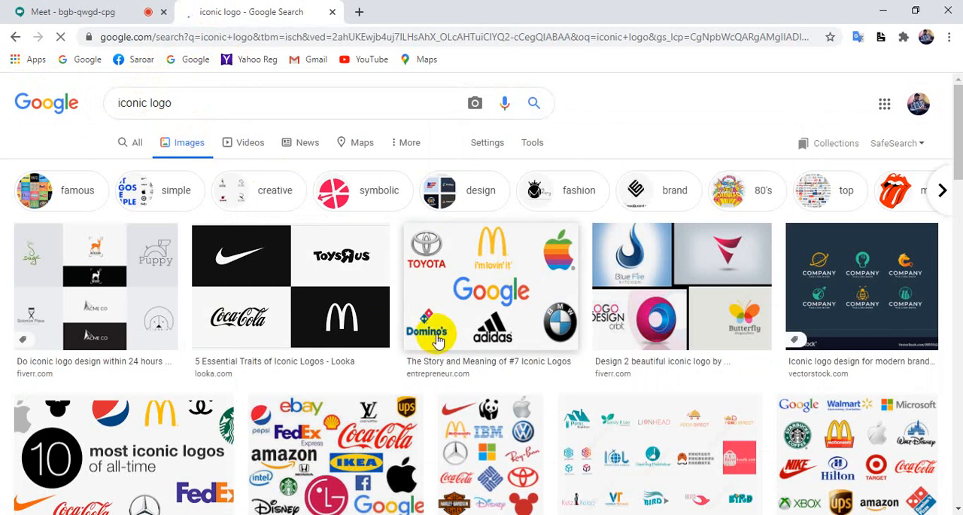
Open the "Top 10 Big Brands Iconic Logos" image preview, capture its Starbucks-to-Domino's rows as a screenshot, and copy it.
scroll(614, 347, "down", 2)
left_click(884, 331)
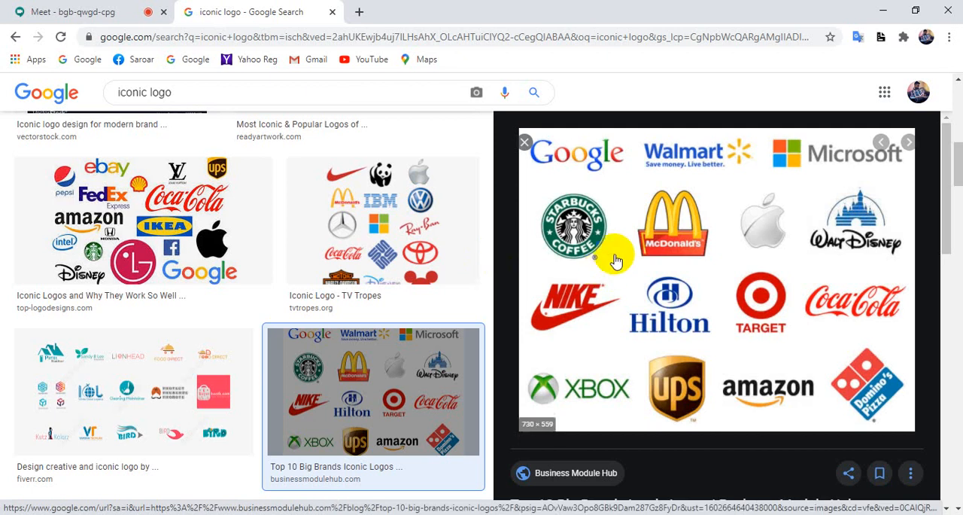
key("Print")
left_click_drag(525, 189, 906, 411)
key("ctrl+c")
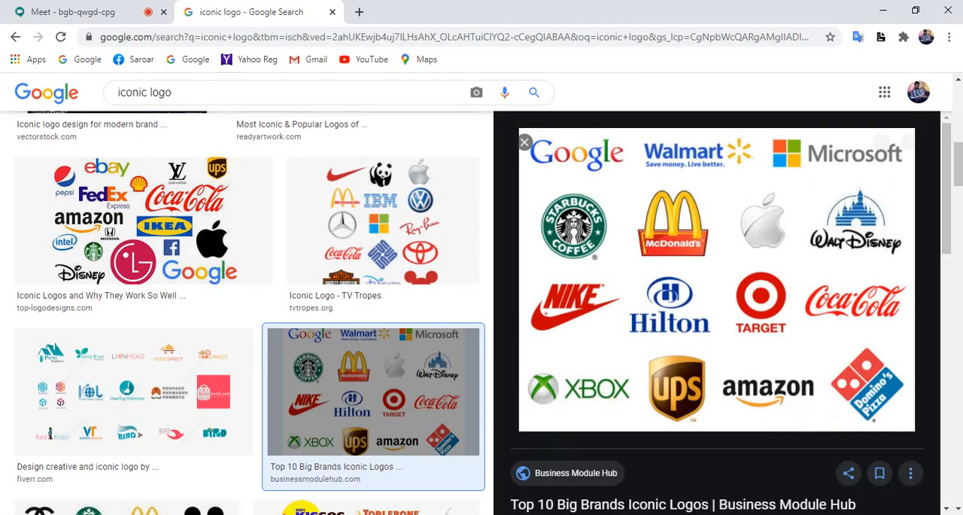
Switch to Photoshop, paste the captured iconic logos onto the canvas, and hide Layer 1 with the text logo examples.
key("alt+Tab")
key("ctrl+v")
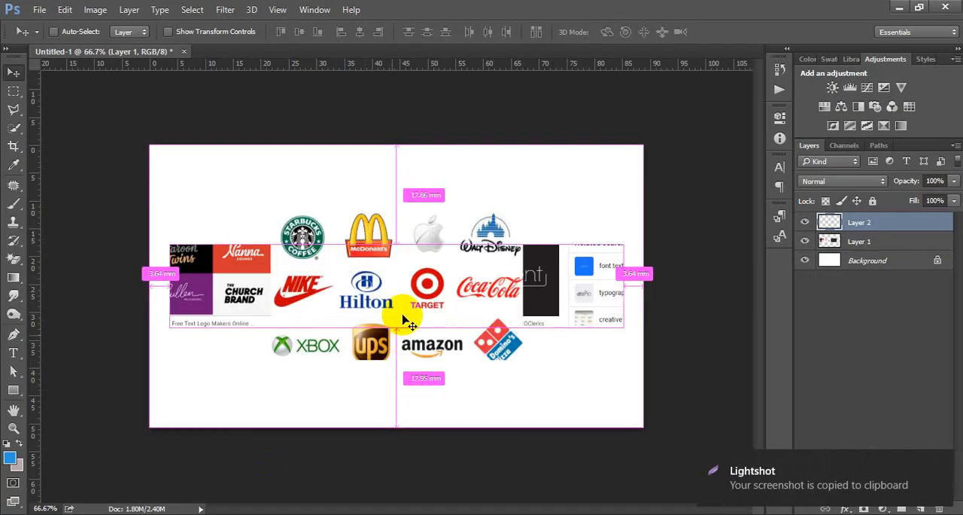
left_click_drag(406, 322, 406, 322)
left_click(803, 242)
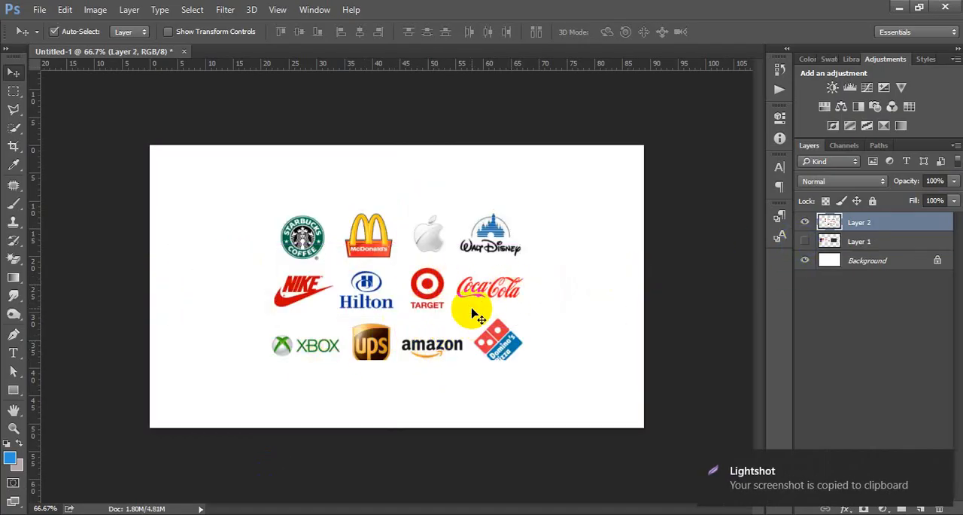
Scale the pasted iconic logos proportionally about their centre to about 145%.
key("ctrl+t")
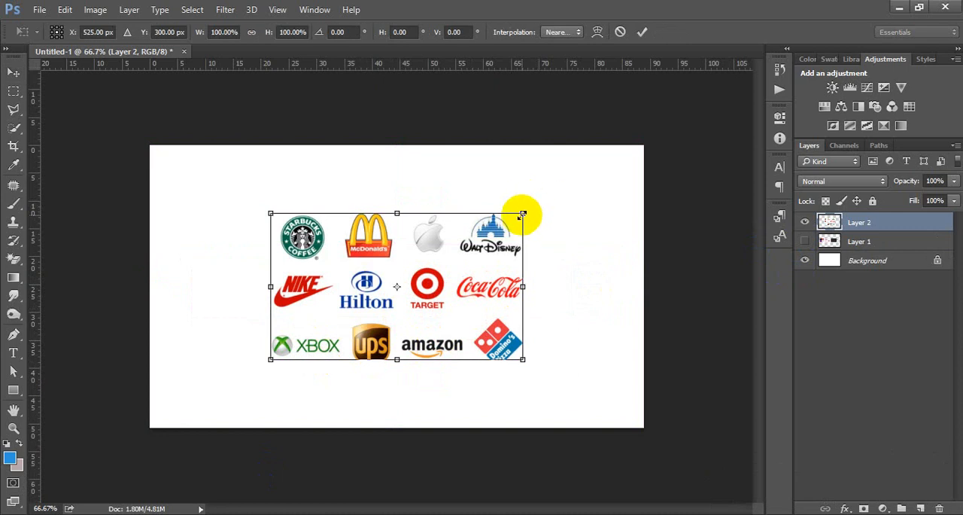
left_click_drag(523, 213, 566, 161)
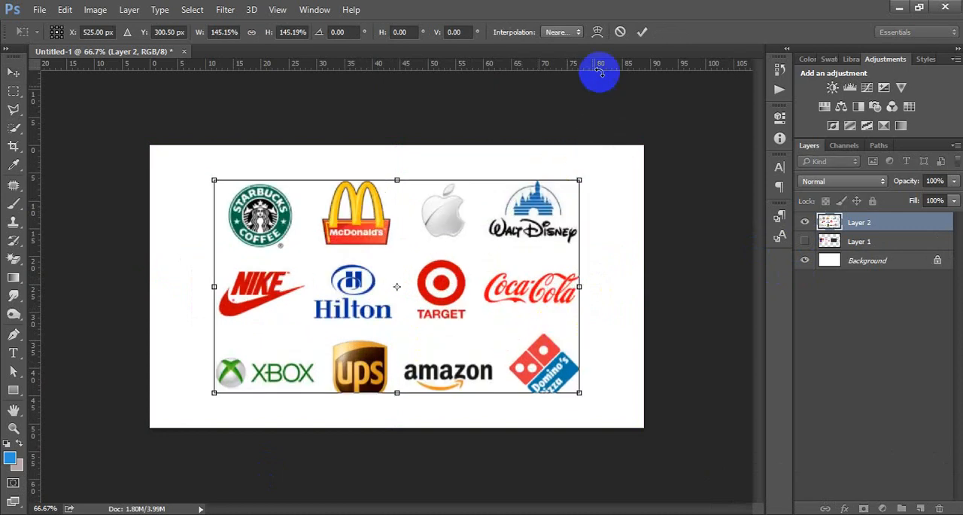
left_click(641, 32)
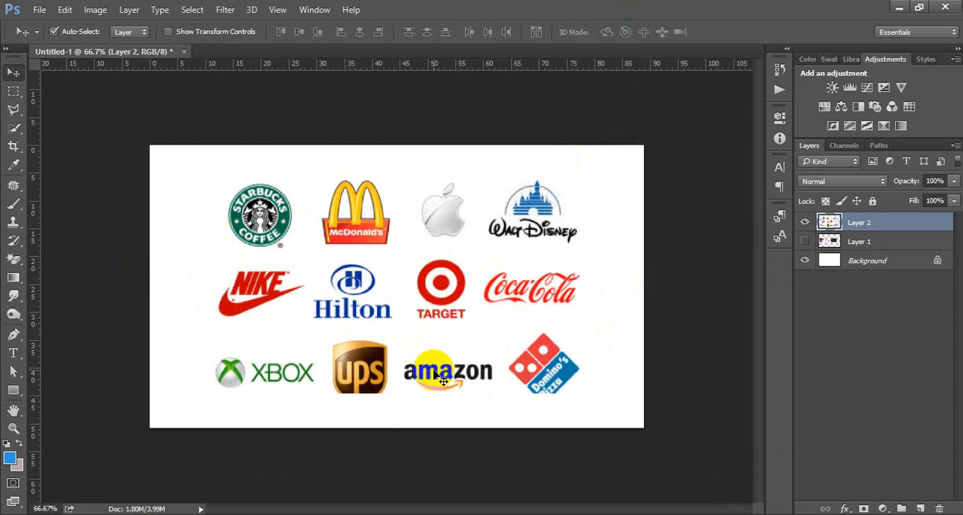
Examine the Amazon logo up close, especially the orange arrow beneath the letters.
key("ctrl+space")
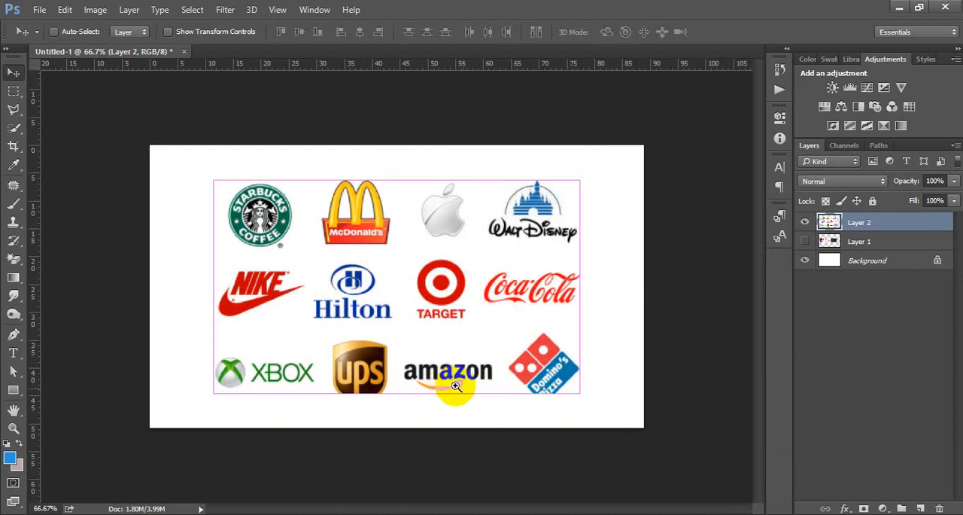
left_click(453, 385)
left_click(454, 385)
left_click(383, 394)
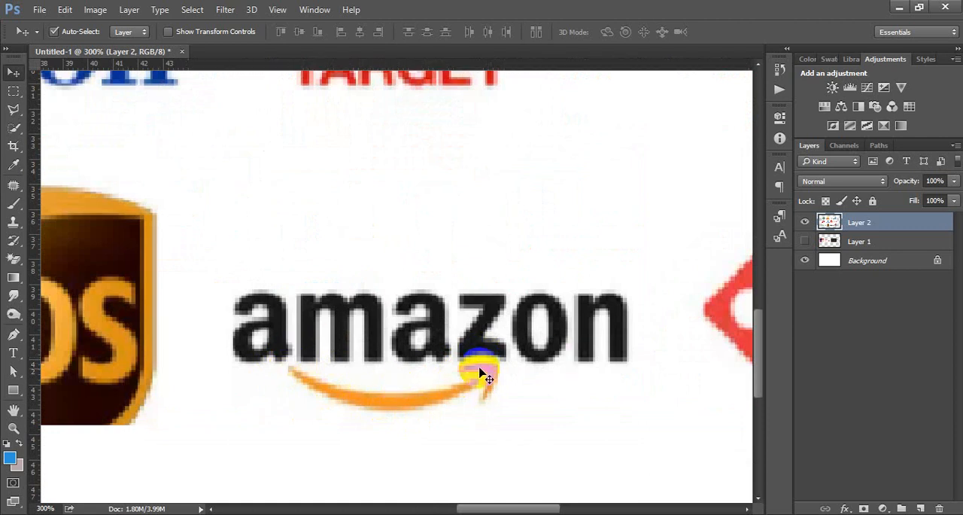
scroll(512, 336, "down", 3)
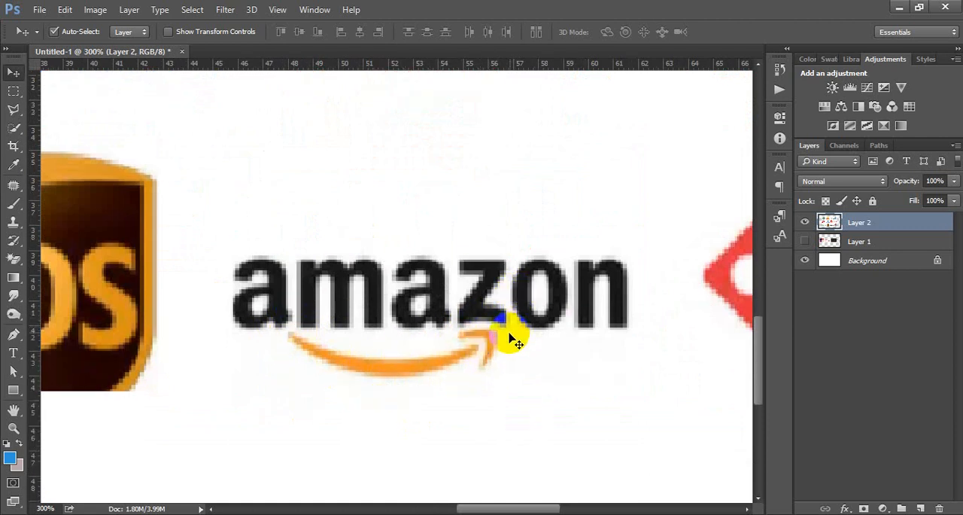
scroll(509, 339, "up", 2)
key("ctrl+minus")
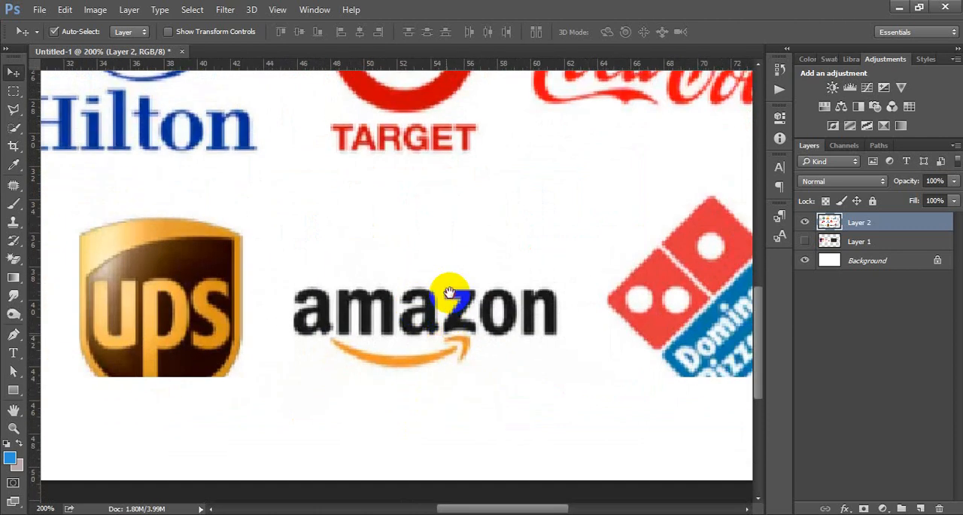
scroll(443, 285, "down", 2)
left_click(436, 287)
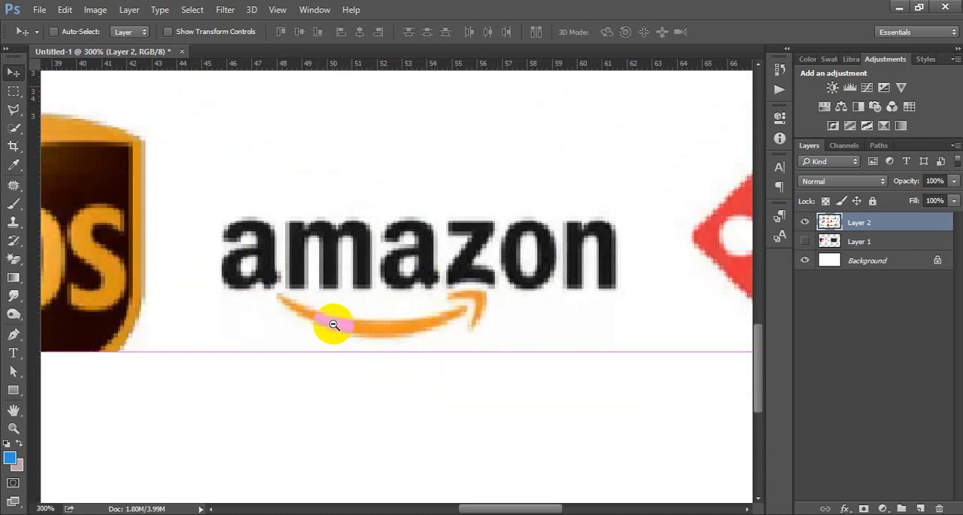
scroll(334, 324, "down", 3)
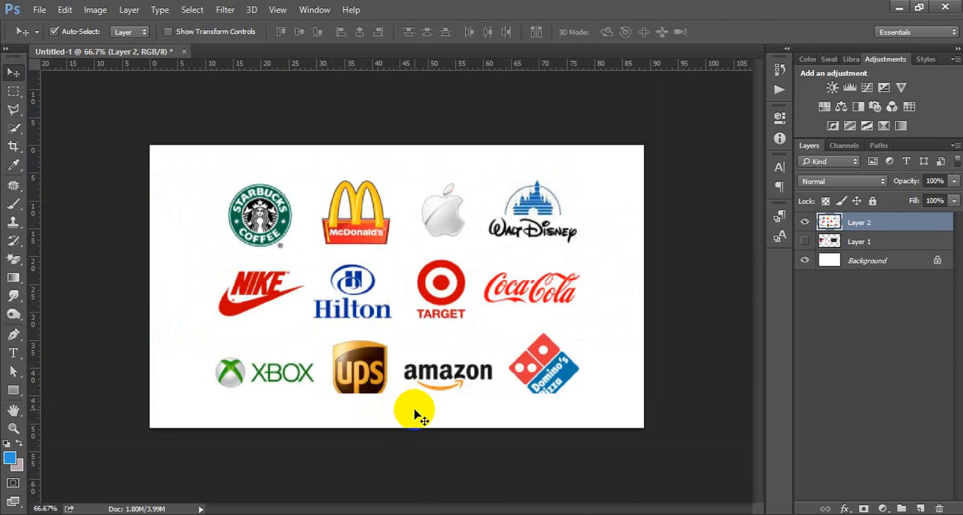
scroll(408, 383, "up", 2)
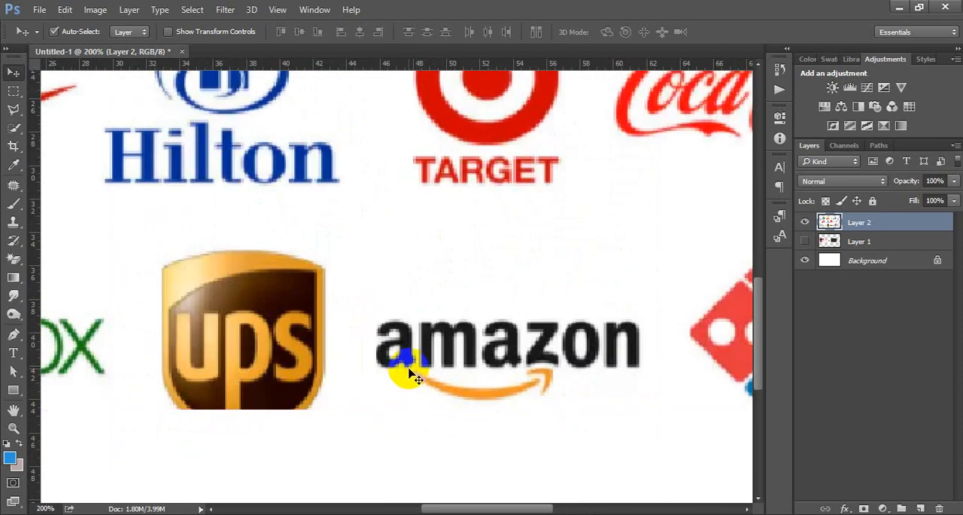
scroll(459, 365, "down", 3)
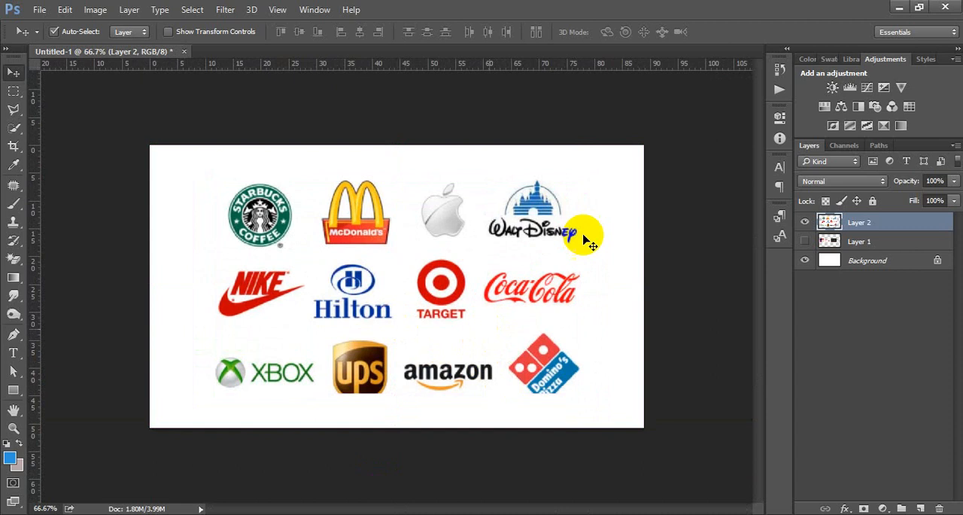
Delete the iconic logo layer and the hidden text logo layer, keeping only the Background.
key("Delete")
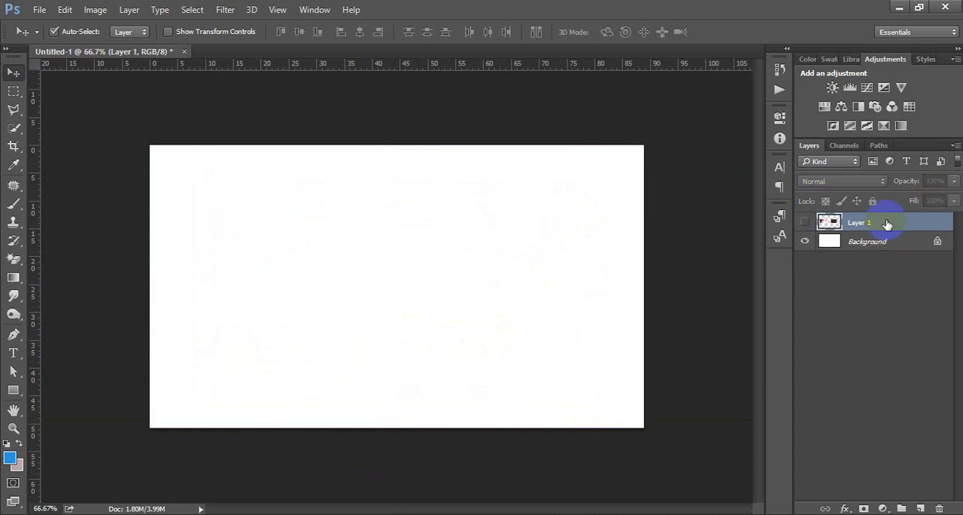
key("Delete")
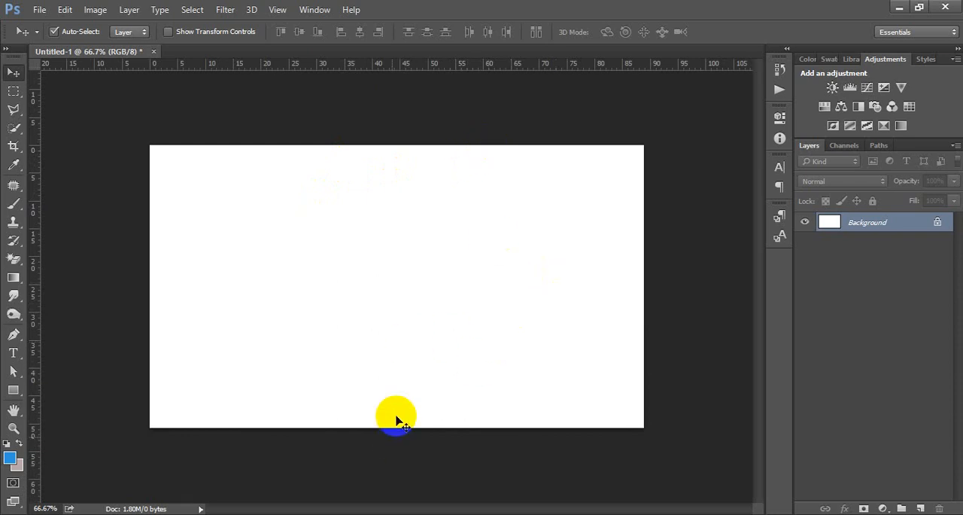
Switch to the Google Meet tab in Chrome and close the iconic logo search tab.
left_click(325, 514)
left_click(325, 514)
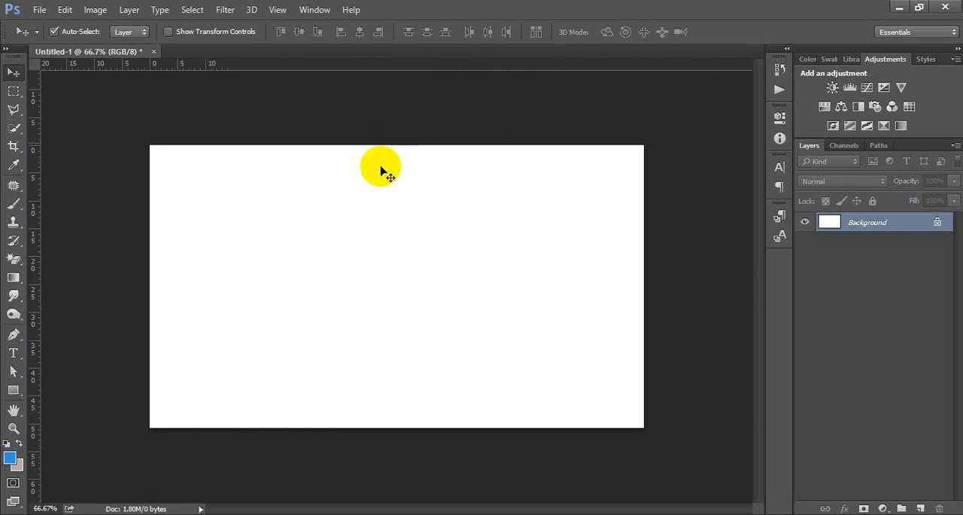
mouse_move(429, 510)
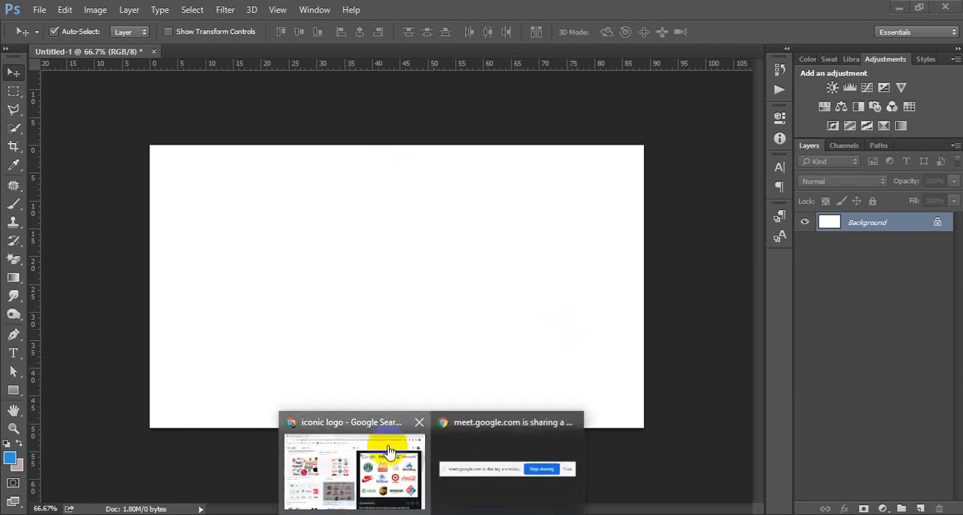
left_click(383, 445)
left_click(66, 11)
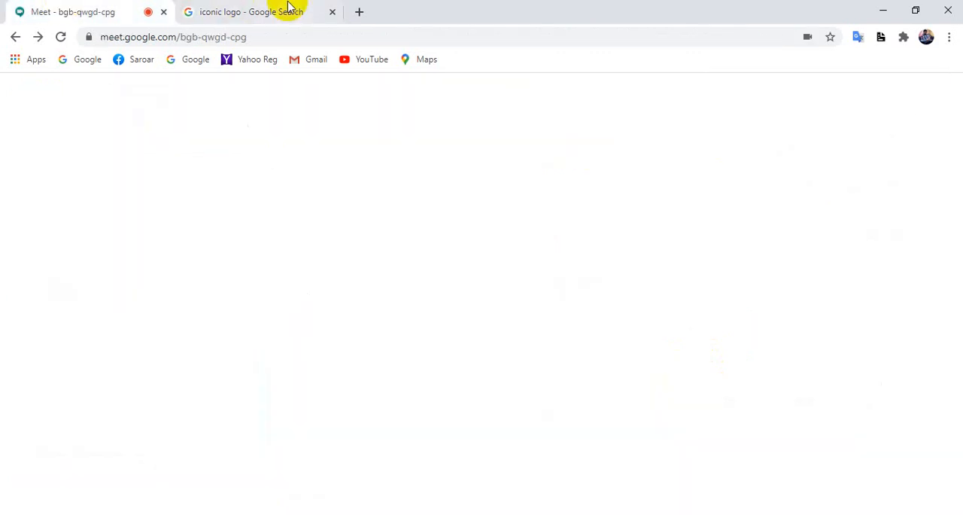
middle_click(288, 8)
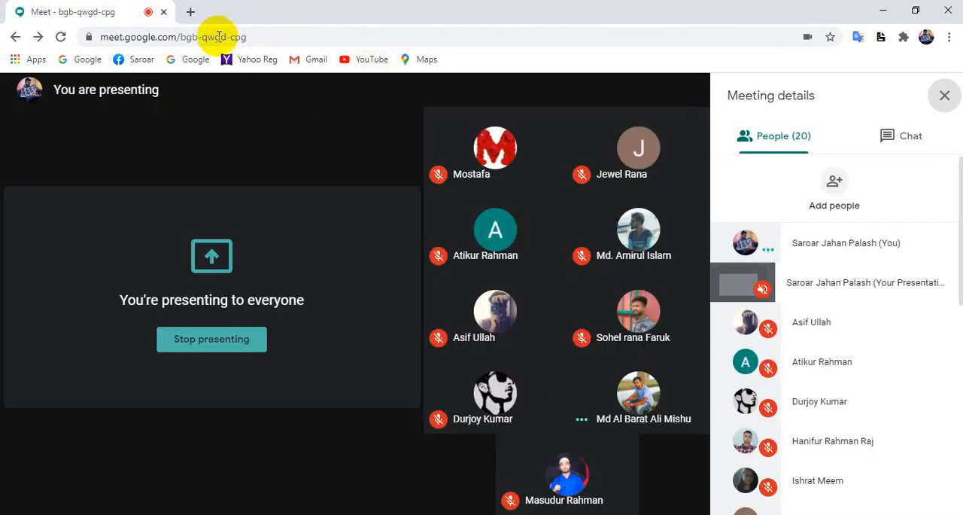
Stop the current Meet presentation and present the Photoshop Untitled-1 window instead, hiding the sharing notice.
left_click(616, 478)
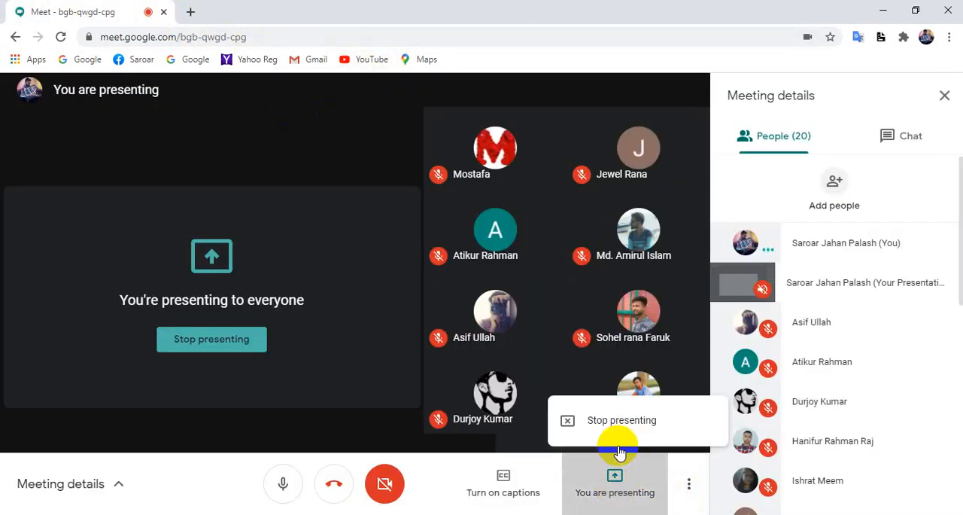
left_click(623, 417)
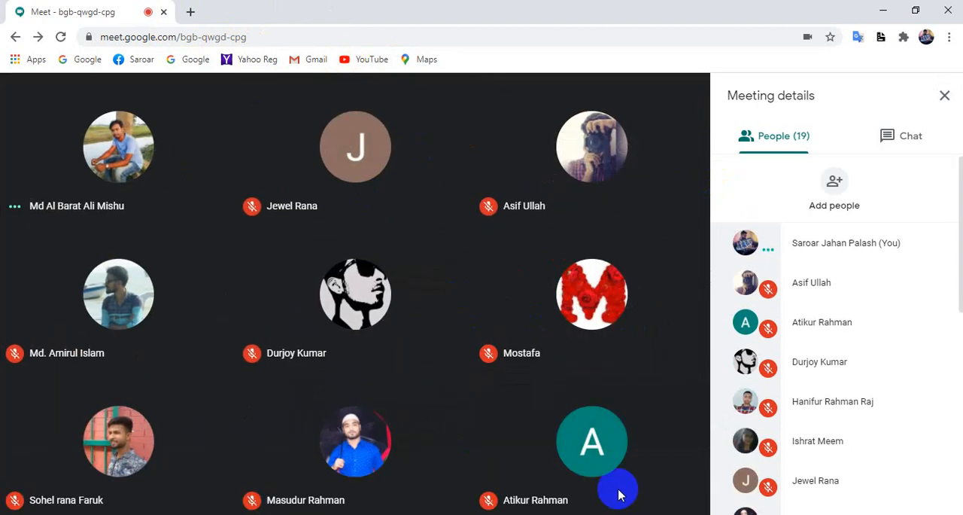
left_click(615, 475)
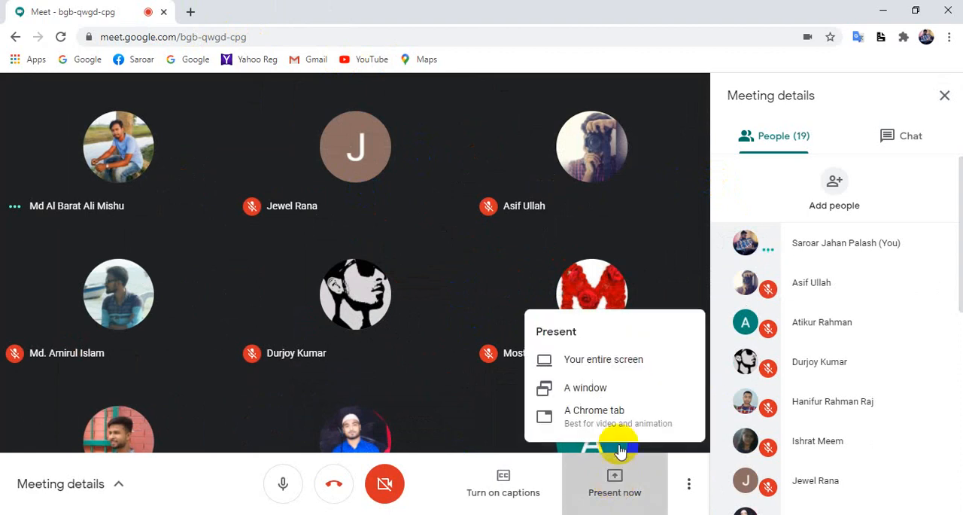
left_click(606, 387)
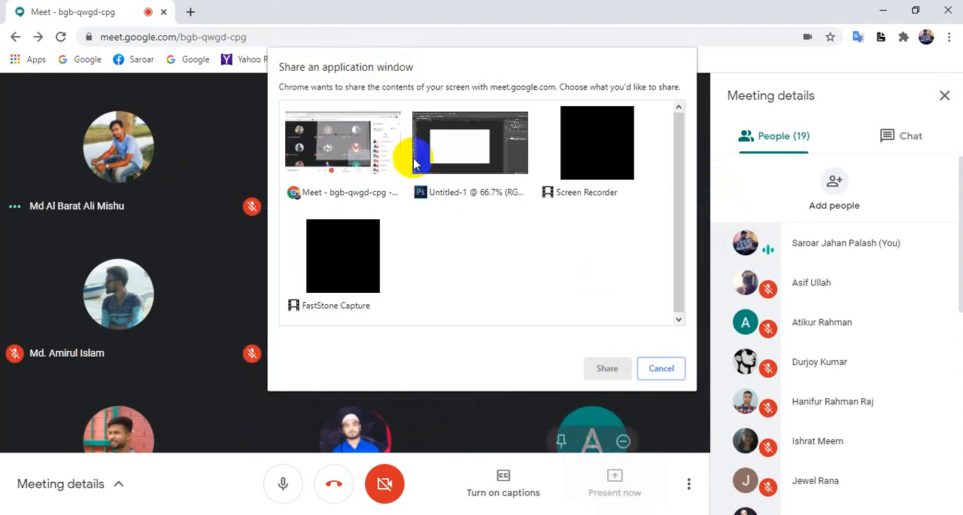
left_click(483, 148)
left_click(608, 367)
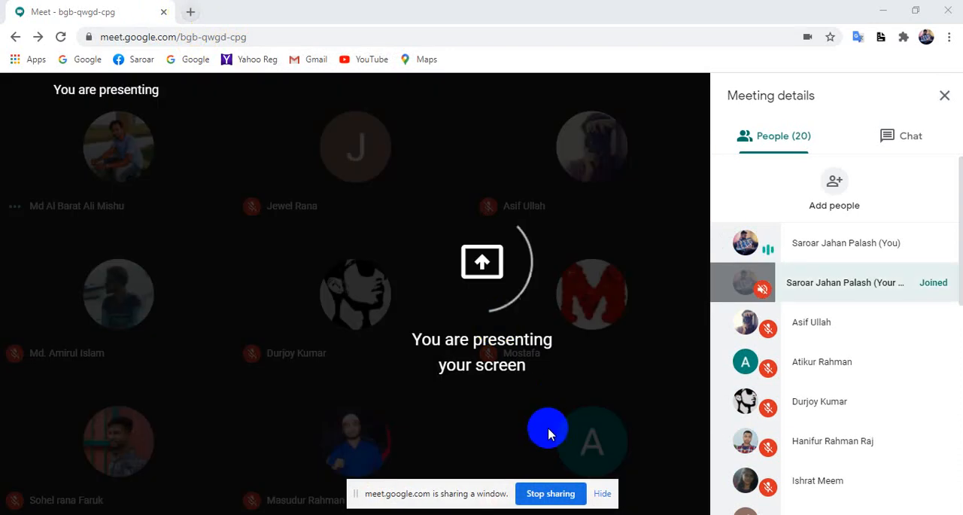
left_click(605, 495)
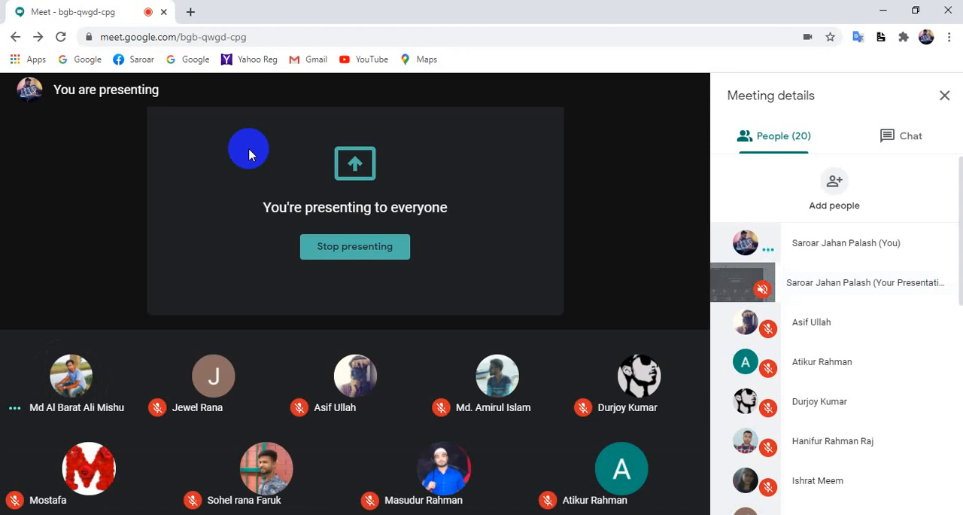
Open freepik.com in a new browser tab, dismissing the presenting notification, and glance over its home page.
left_click(190, 12)
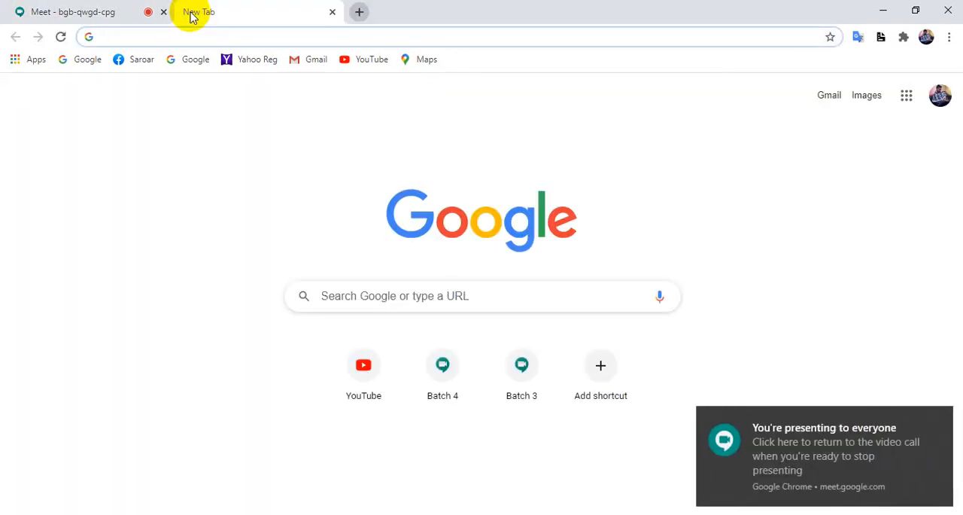
left_click(940, 417)
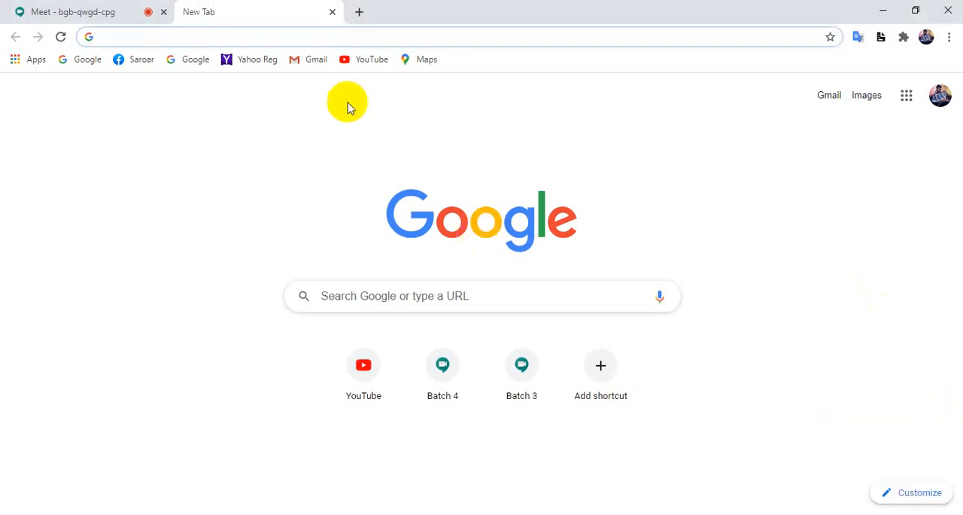
left_click(388, 34)
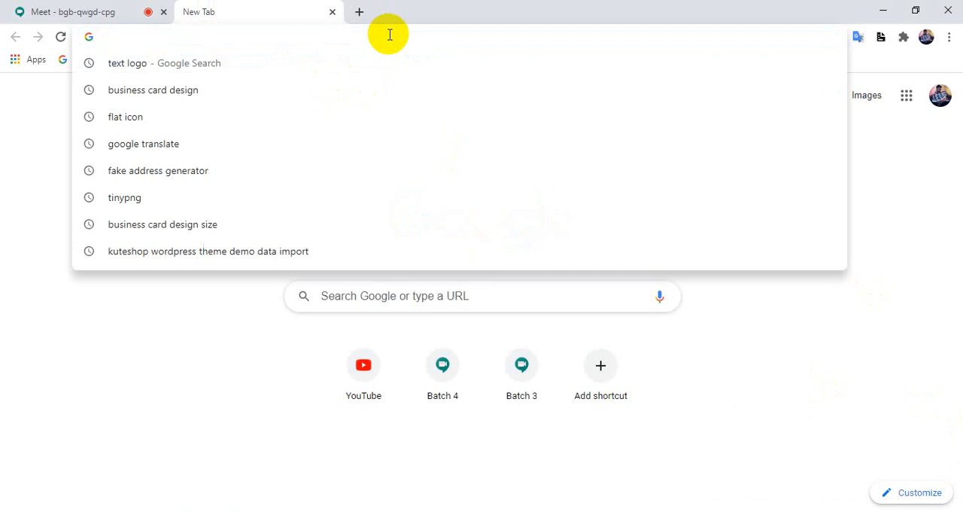
type("fr")
key("Return")
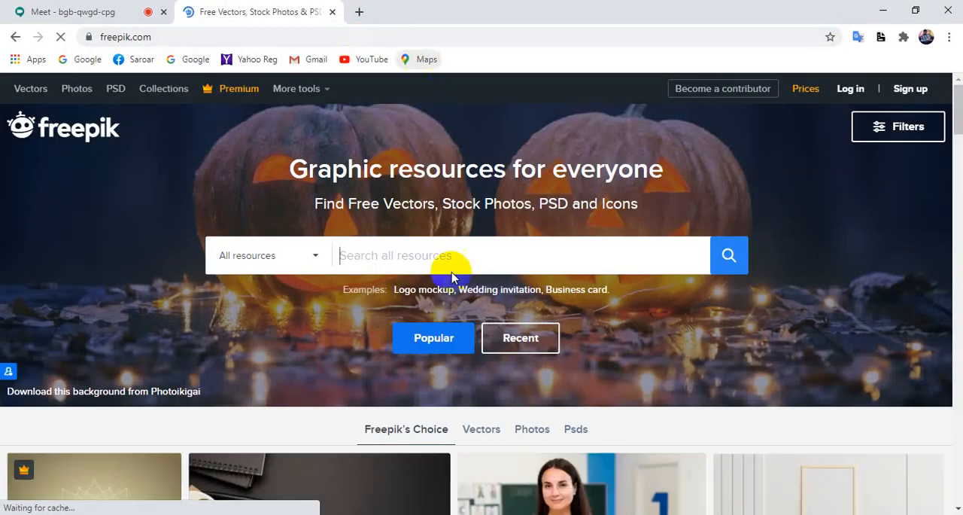
scroll(595, 428, "down", 10)
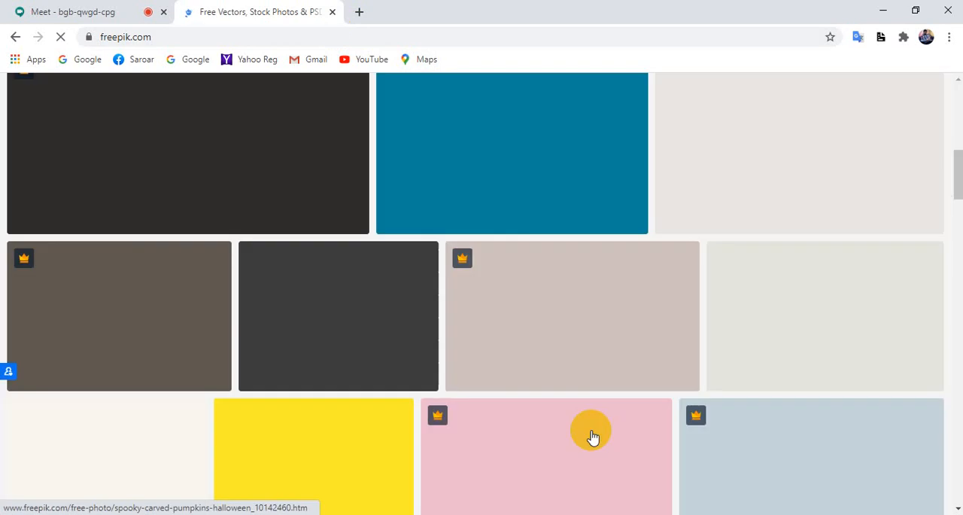
scroll(595, 433, "up", 10)
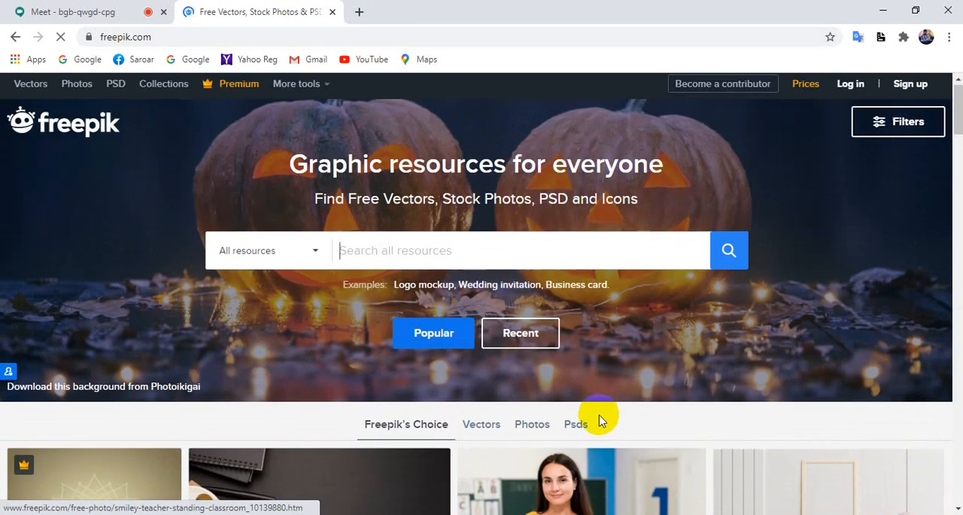
scroll(598, 420, "down", 10)
scroll(595, 413, "up", 10)
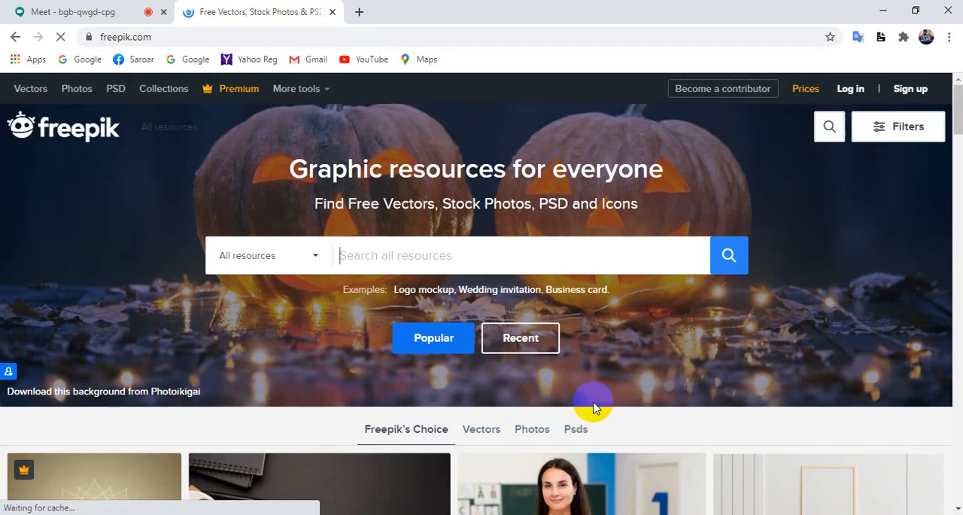
Search all Freepik resources for "real estate logo".
left_click(334, 269)
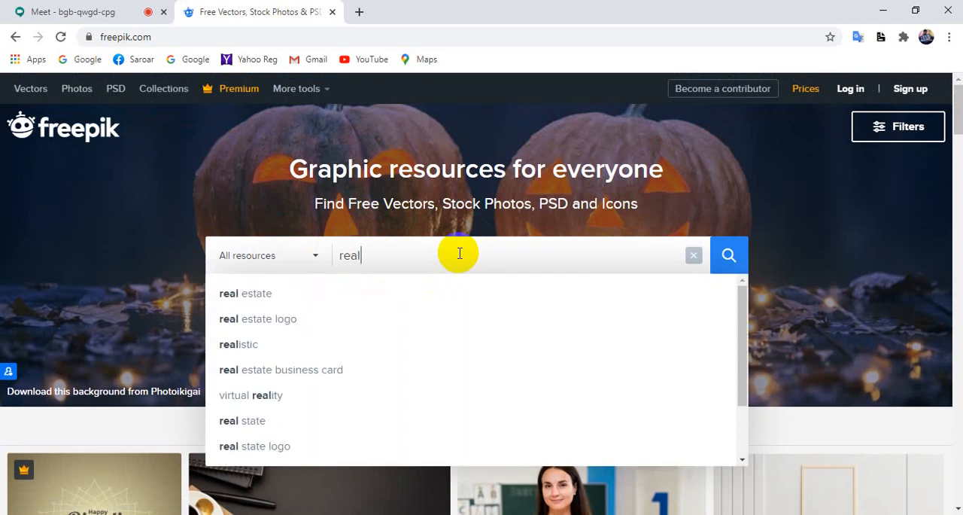
key("BackSpace")
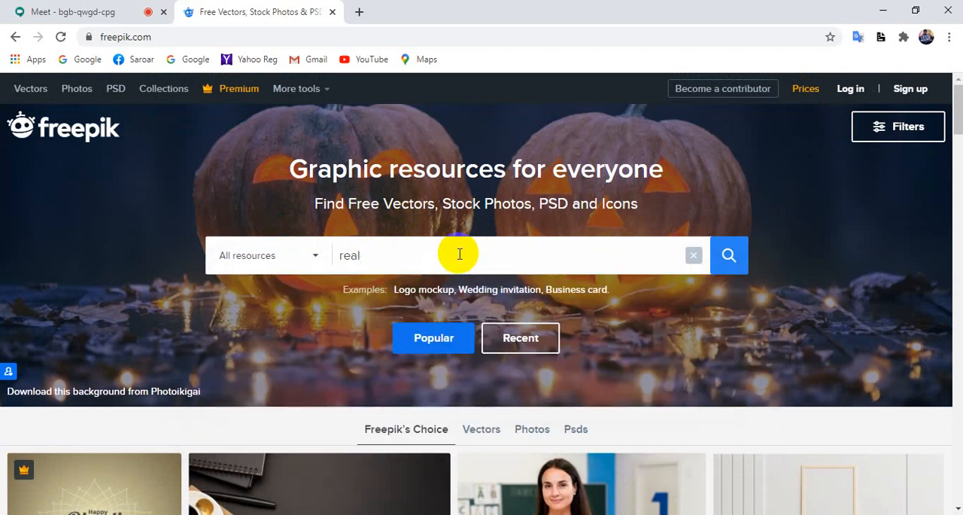
left_click(277, 322)
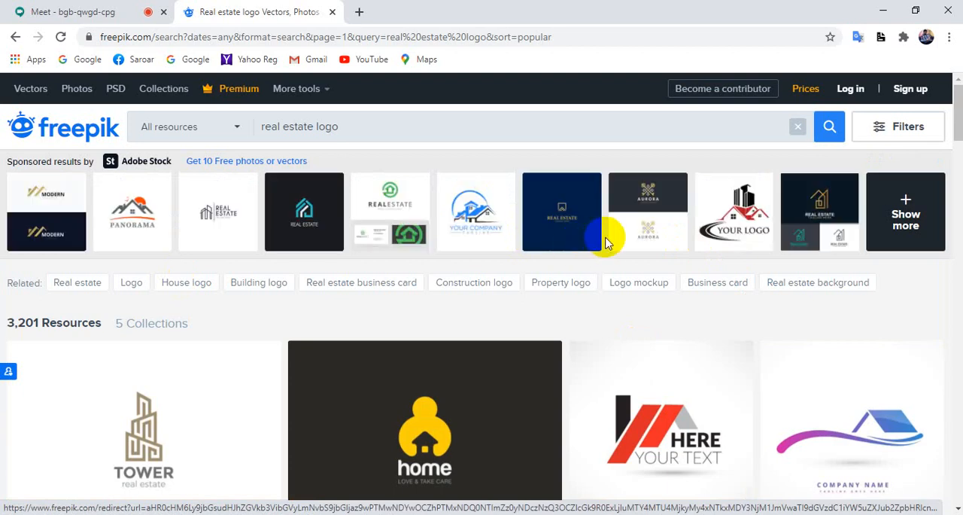
Open the blue nine-logo real estate collection and the white six-logo Real Estate Logo Collection in separate new tabs.
scroll(549, 284, "down", 2)
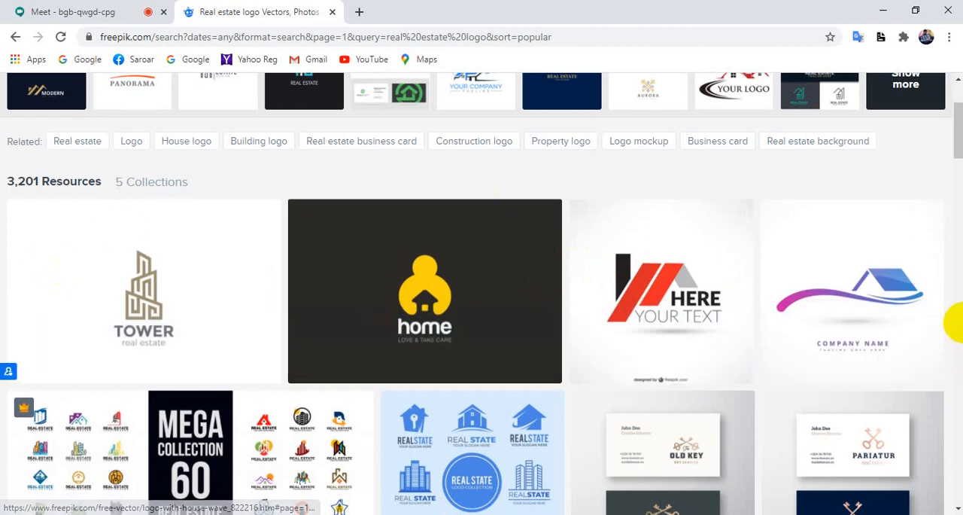
scroll(928, 323, "down", 2)
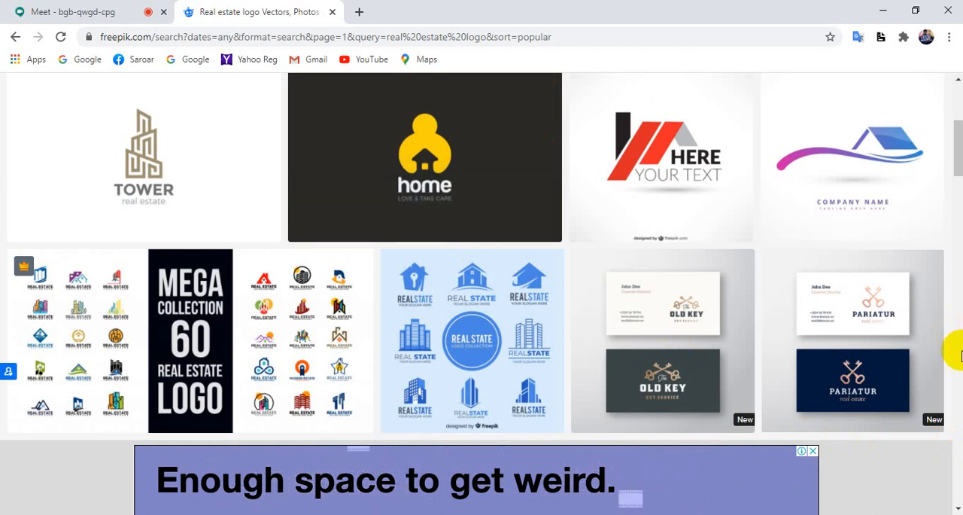
scroll(953, 391, "down", 6)
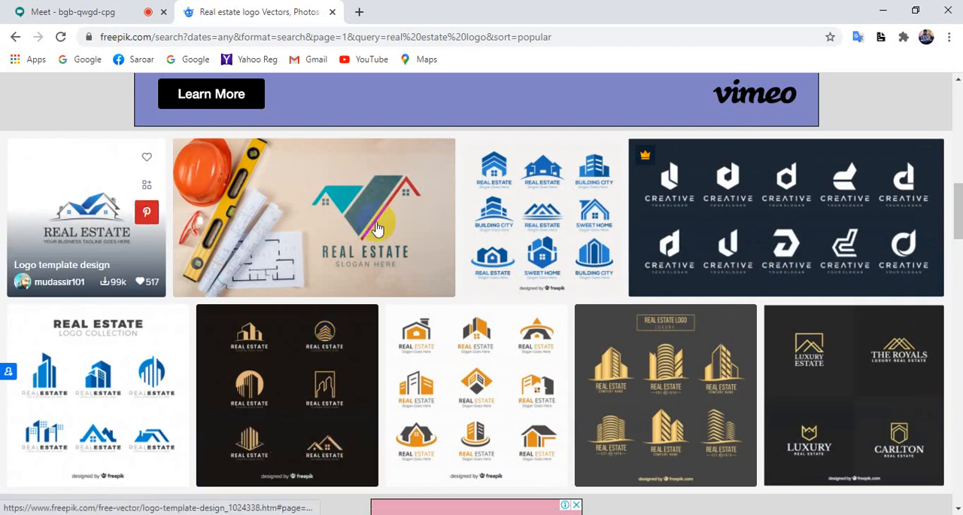
right_click(521, 199)
key("Escape")
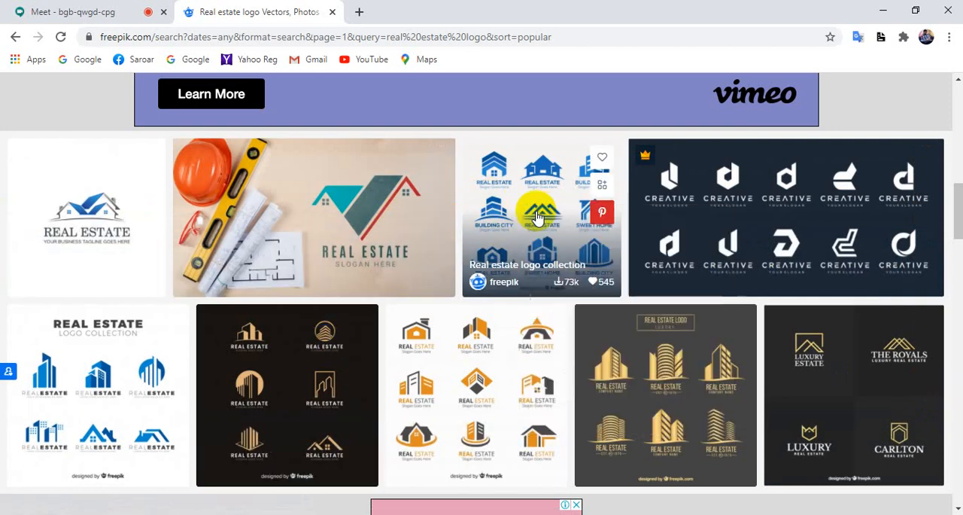
scroll(564, 346, "down", 2)
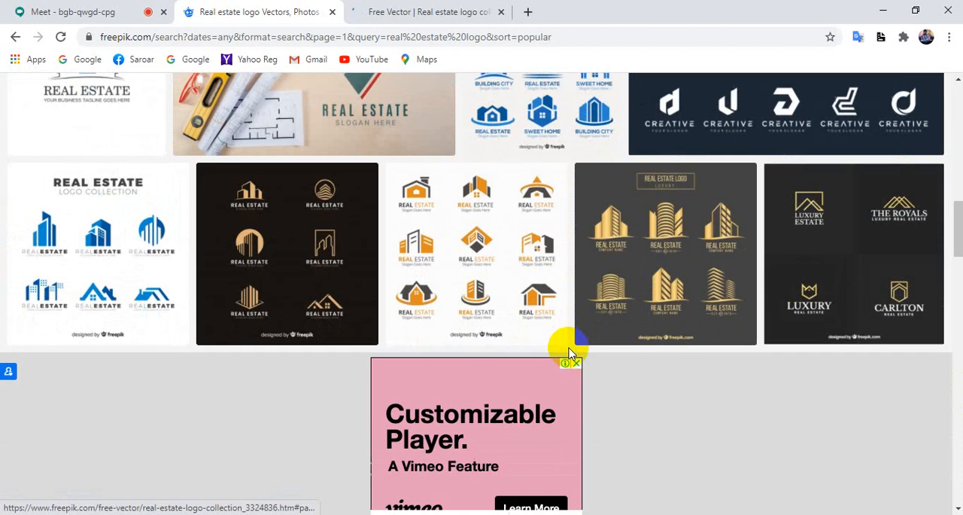
right_click(101, 243)
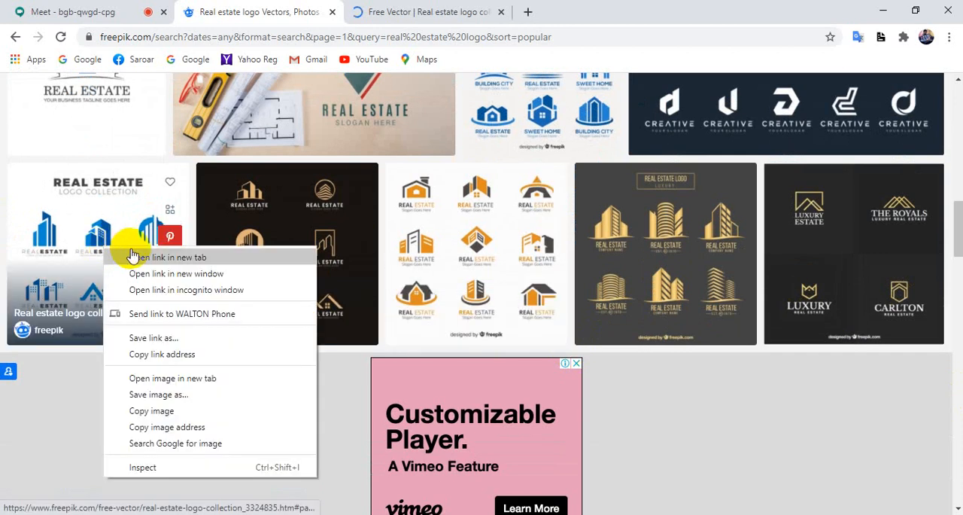
left_click(131, 251)
Return to the Meet call, admit the waiting participant and look through the people list.
left_click(60, 10)
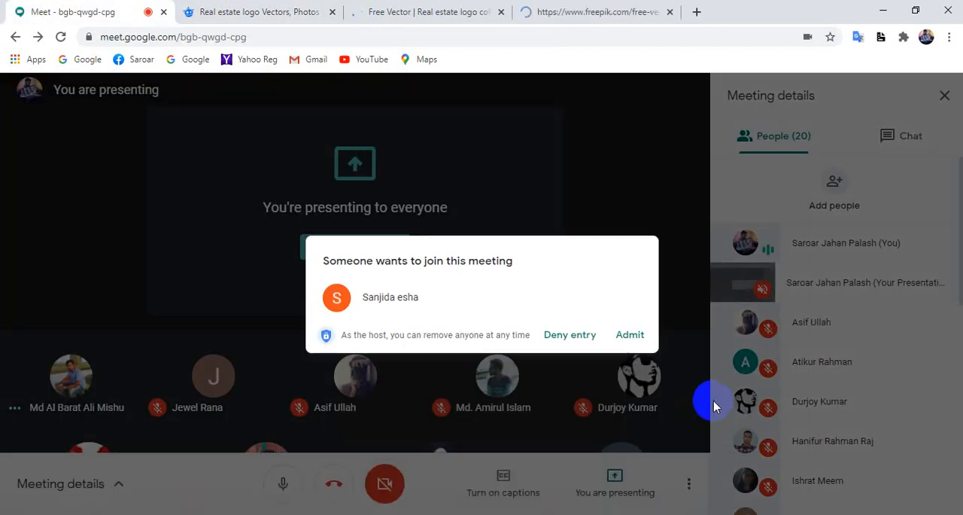
left_click(631, 334)
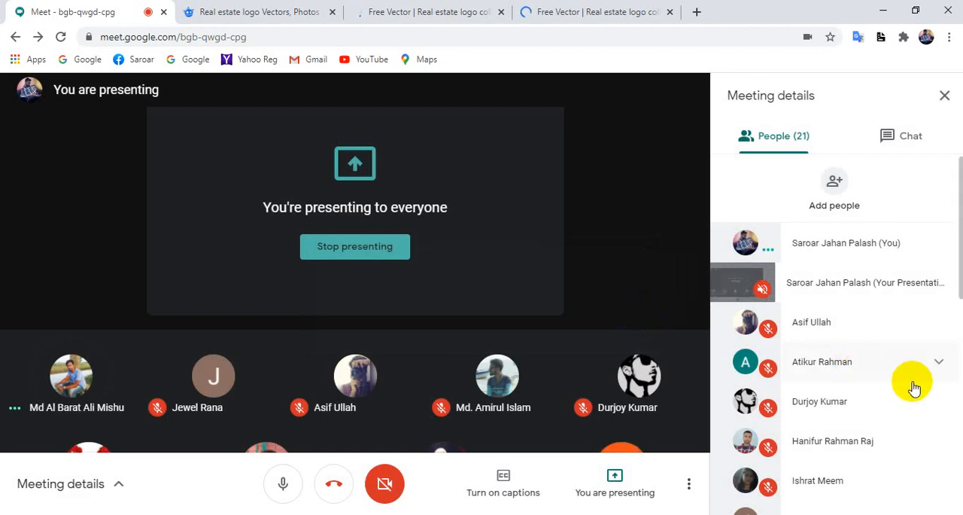
scroll(924, 383, "down", 5)
scroll(927, 384, "down", 2)
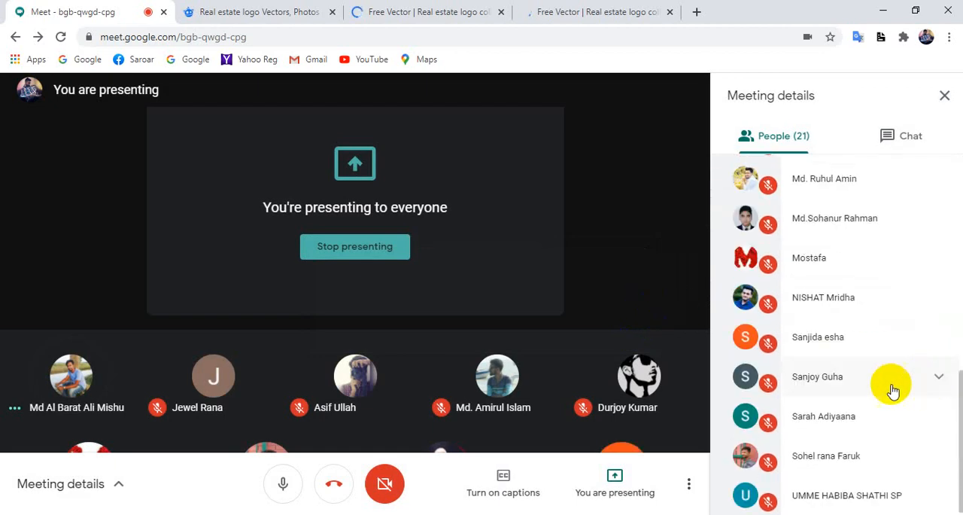
scroll(852, 399, "up", 7)
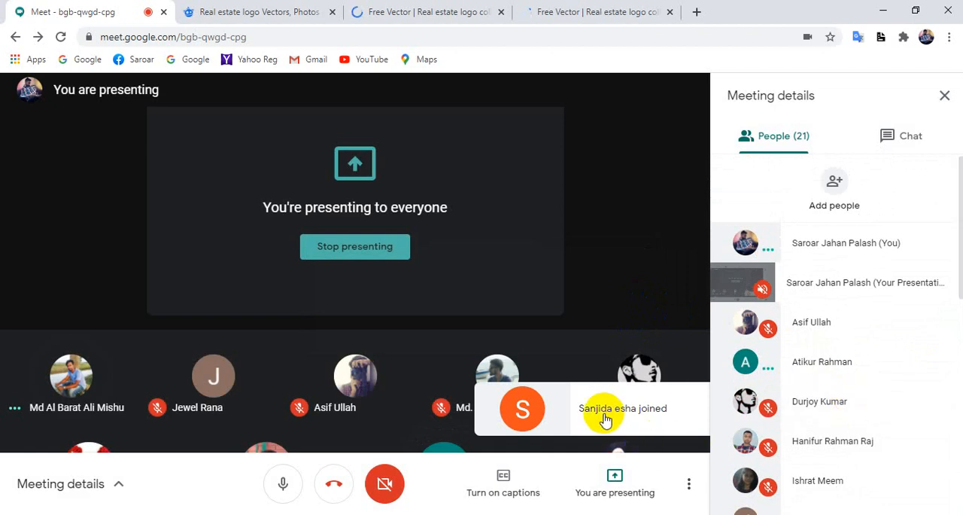
Examine the white six-logo Real Estate Logo Collection page, dismissing the presenting notification, and glance at the blue nine-logo collection.
left_click(615, 9)
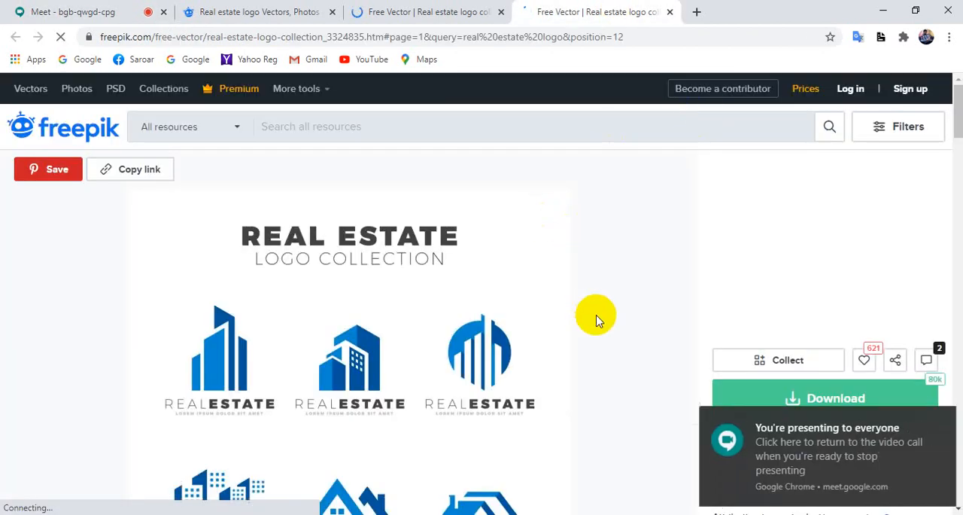
scroll(596, 319, "down", 4)
left_click(937, 423)
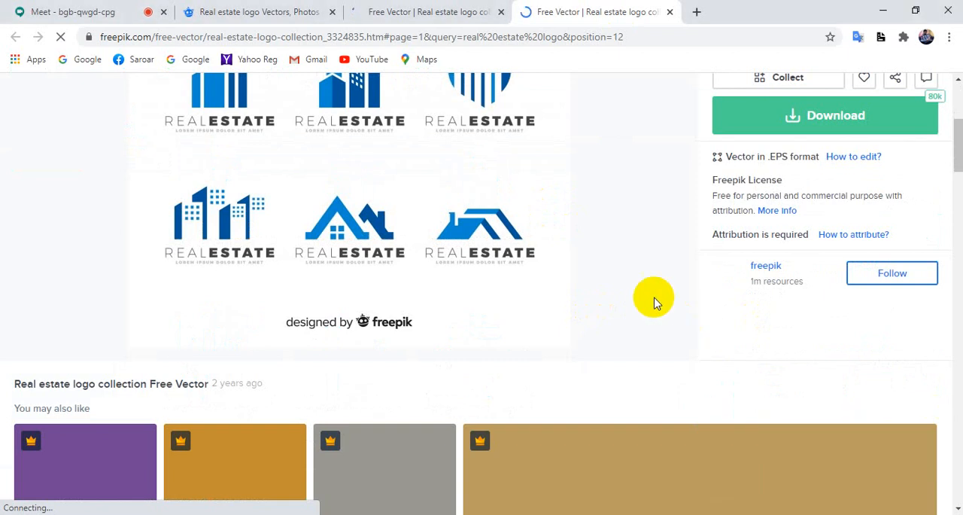
scroll(576, 378, "up", 4)
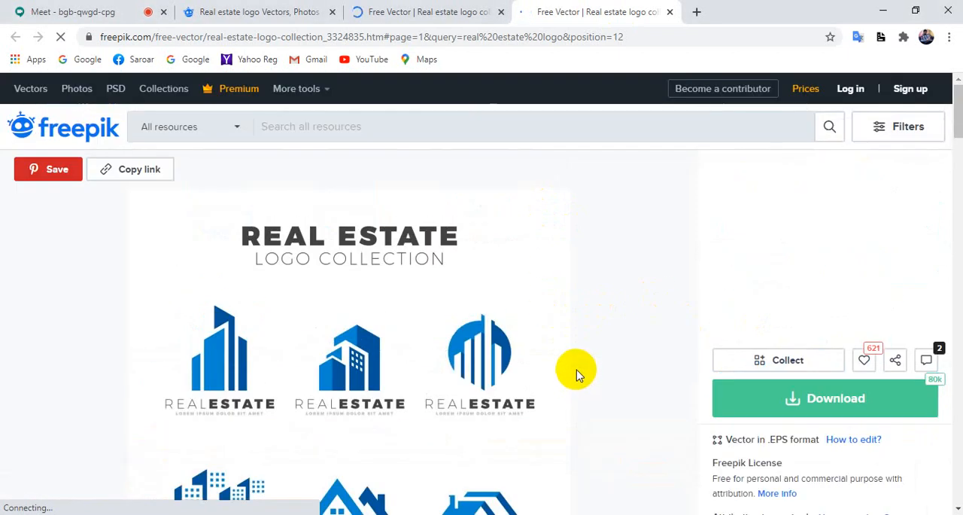
scroll(570, 375, "down", 3)
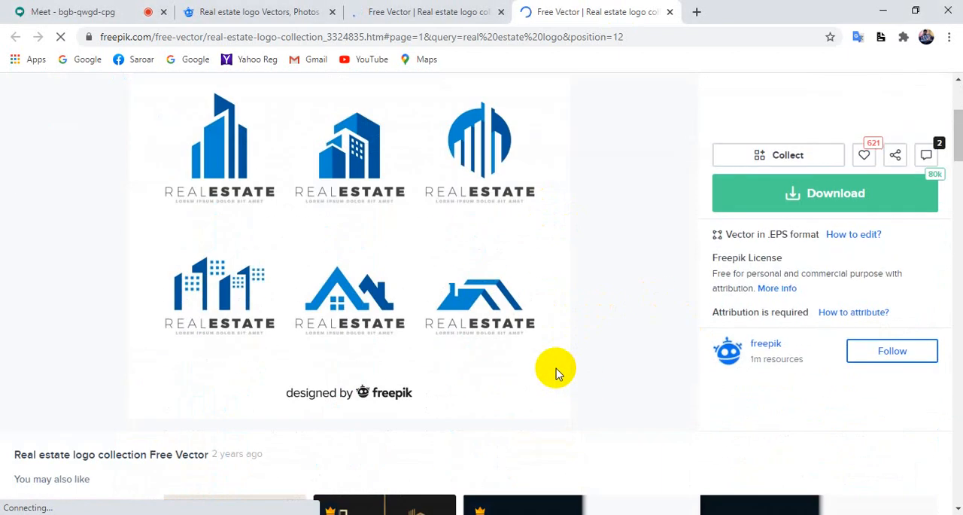
scroll(599, 385, "down", 4)
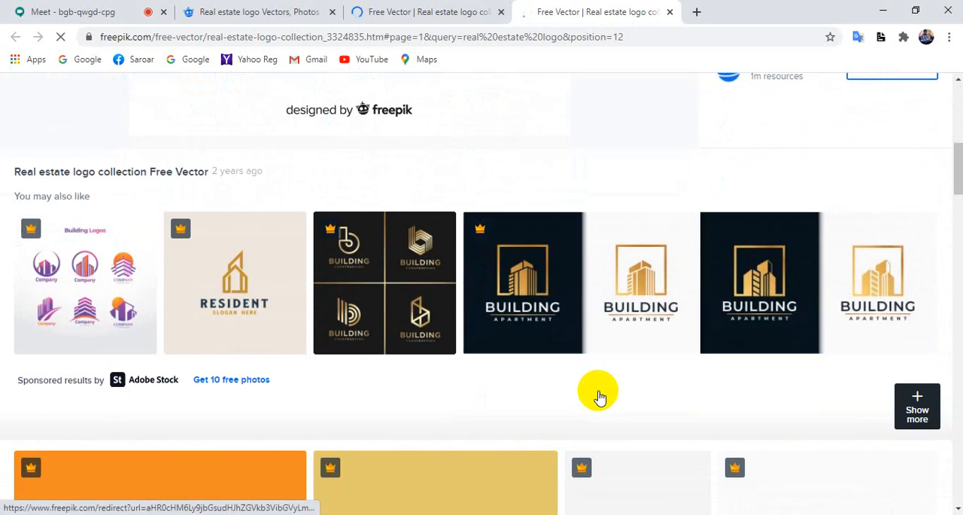
scroll(603, 376, "up", 7)
left_click(376, 12)
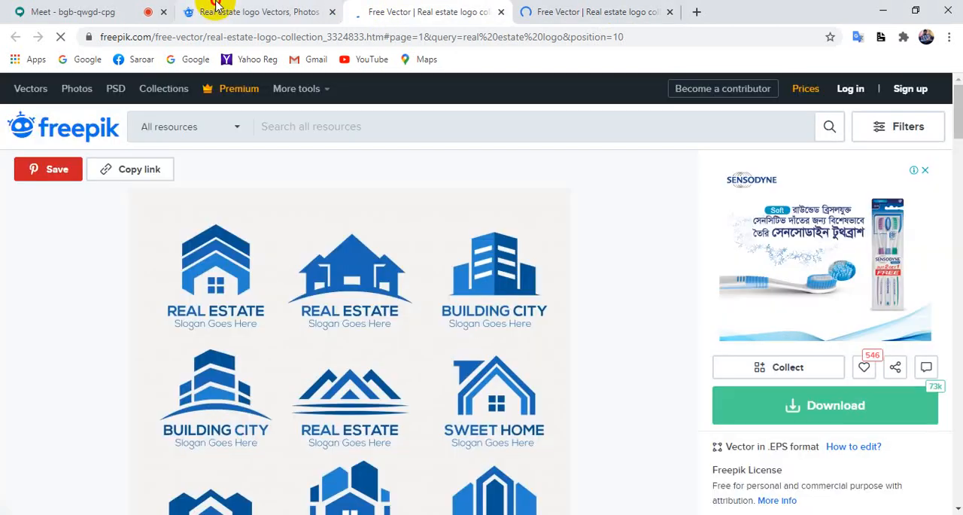
Browse the remaining real estate logo results on the first page and open the blue house-shaped key logo in a new tab.
left_click(191, 9)
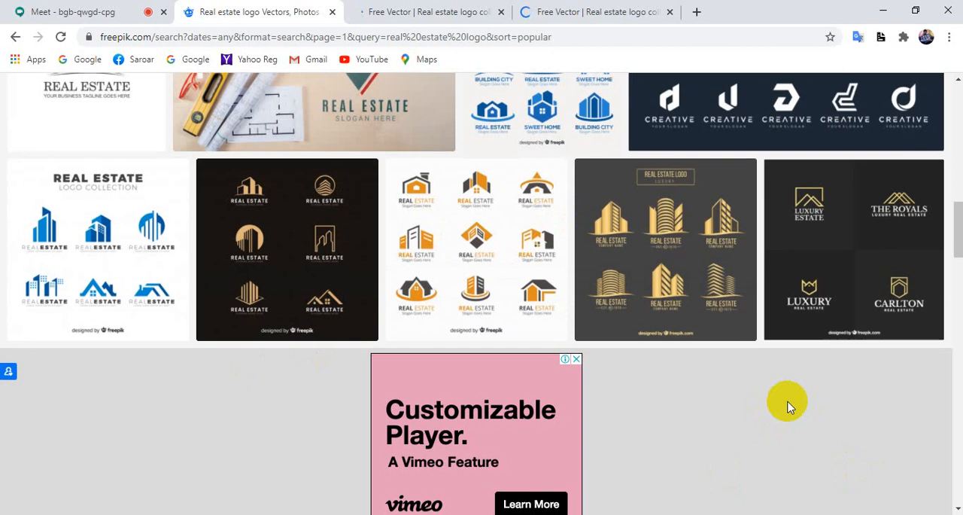
scroll(790, 404, "down", 5)
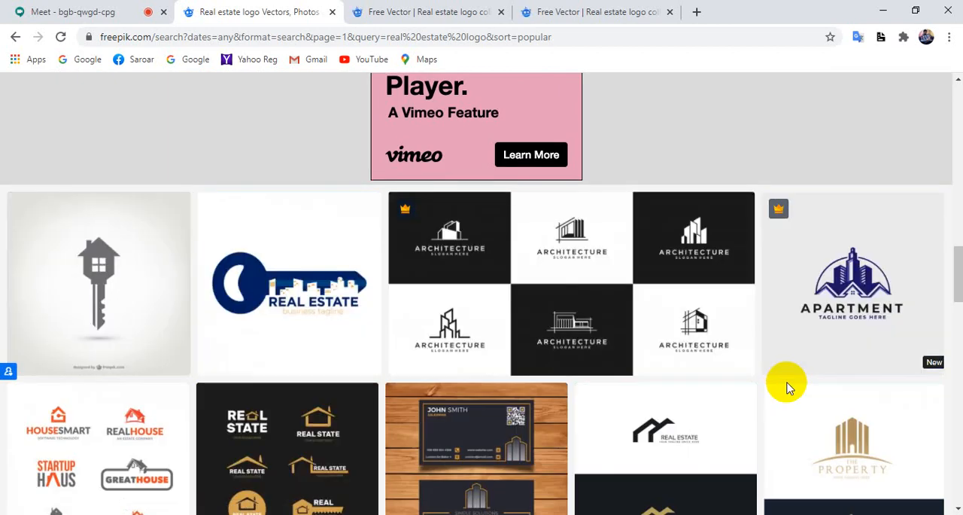
scroll(786, 385, "down", 12)
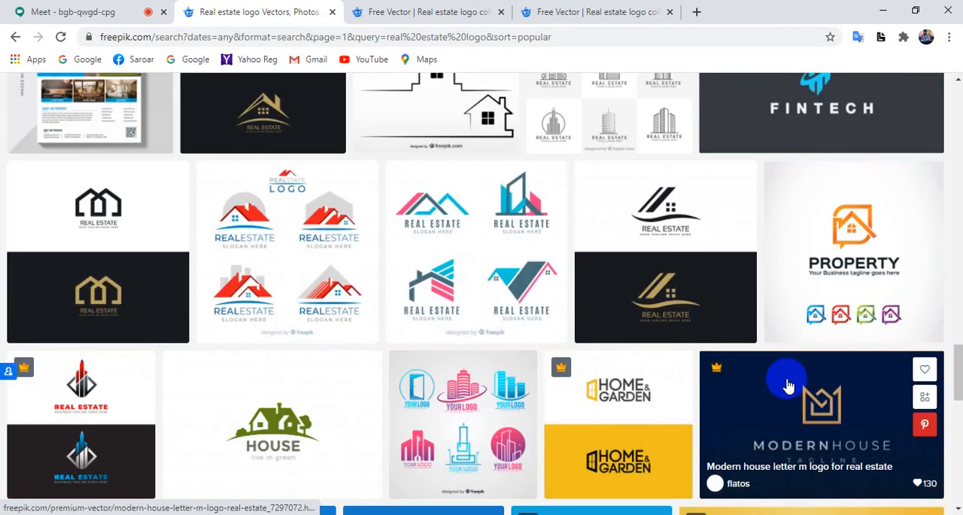
scroll(788, 384, "down", 3)
scroll(789, 380, "down", 3)
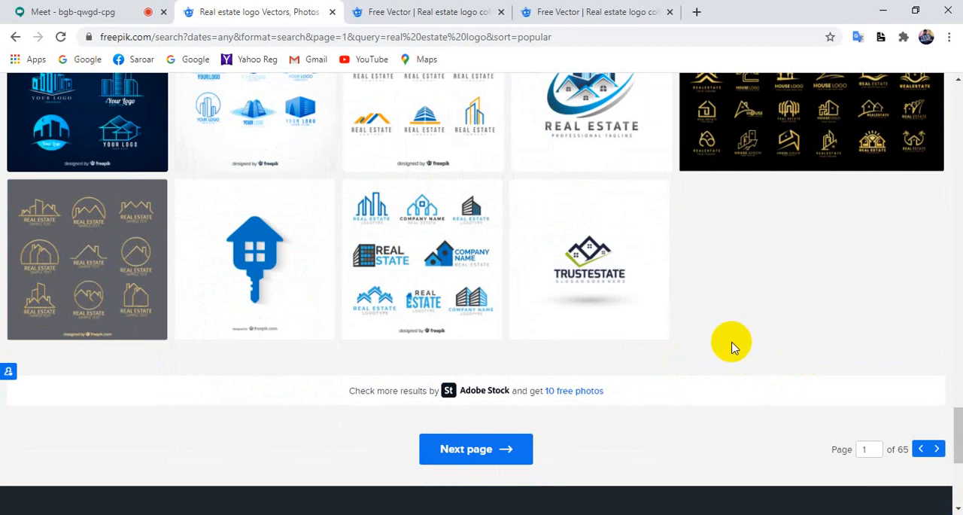
right_click(273, 236)
left_click(296, 246)
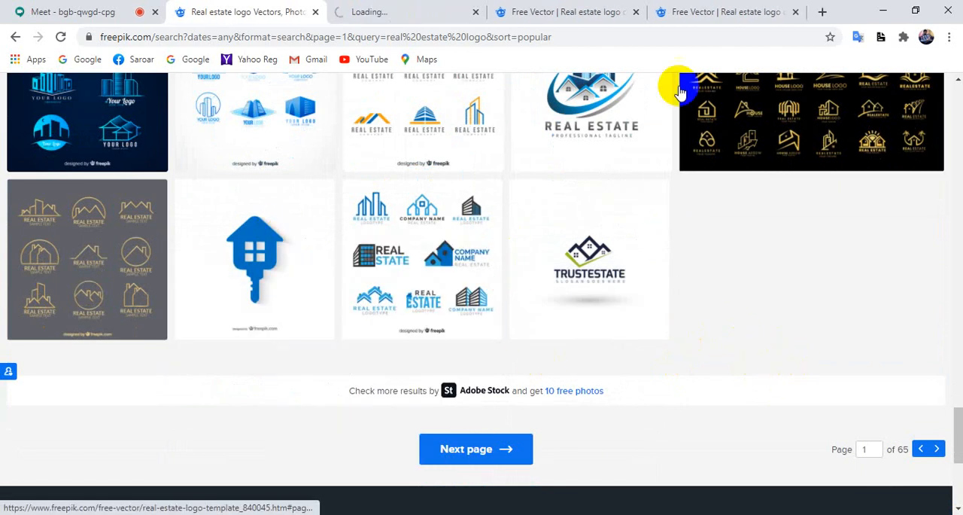
Examine the blue real estate key logo on its Freepik page.
left_click(365, 11)
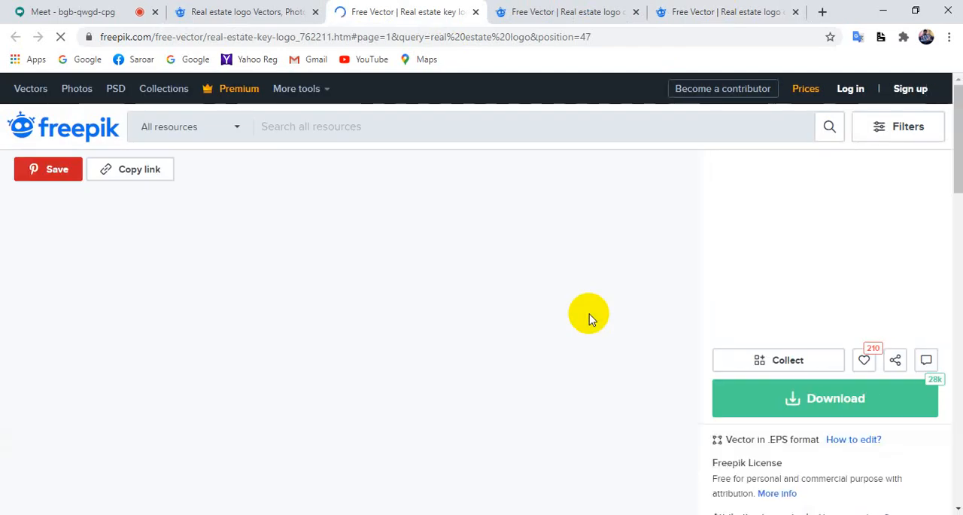
scroll(519, 346, "down", 2)
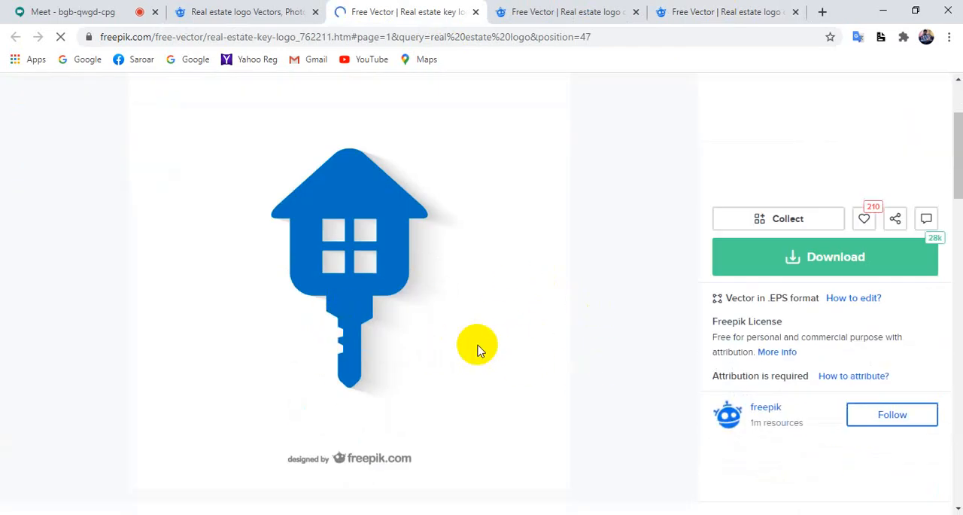
scroll(485, 348, "up", 2)
Examine all nine blue building and house designs in the other real estate logo collection.
left_click(546, 6)
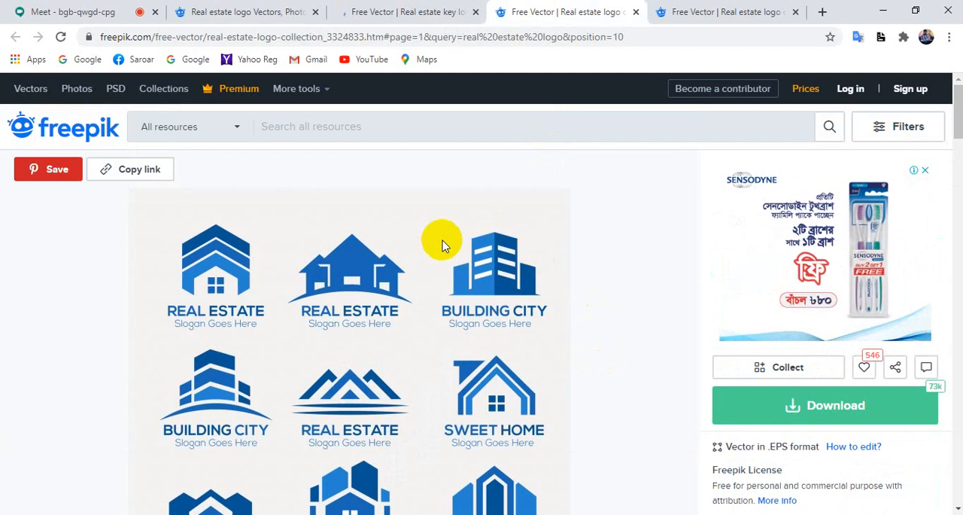
scroll(440, 239, "down", 2)
scroll(445, 252, "down", 1)
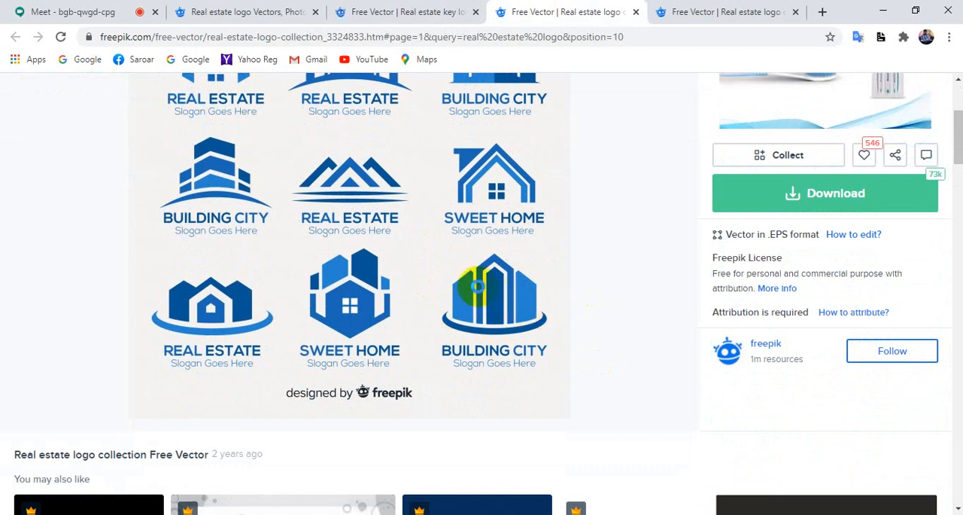
Capture a screenshot of the Building City logo at the lower right of the blue nine-logo collection and copy it to the clipboard.
key("Print")
left_click_drag(422, 250, 566, 375)
key("ctrl+c")
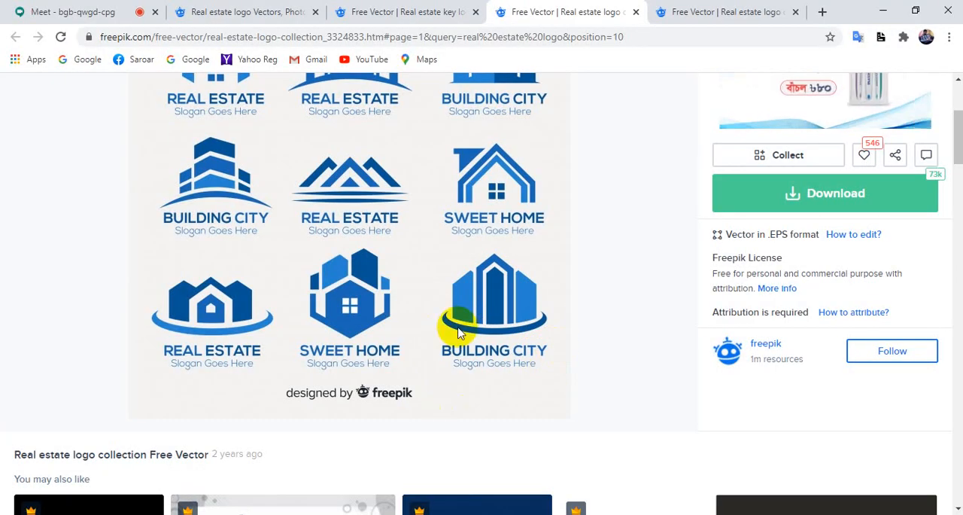
Look over the six-logo real estate collection in the other open Freepik page.
left_click(700, 11)
scroll(477, 417, "down", 4)
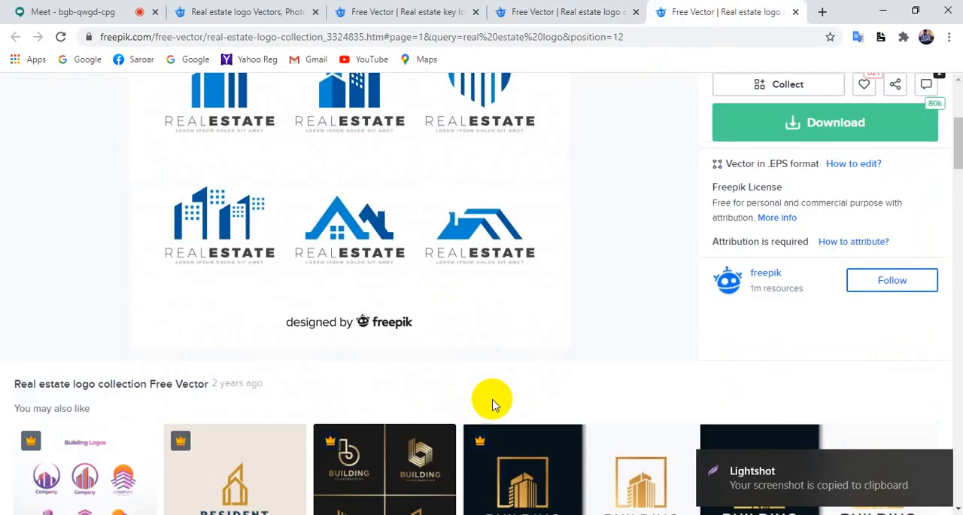
scroll(492, 400, "up", 2)
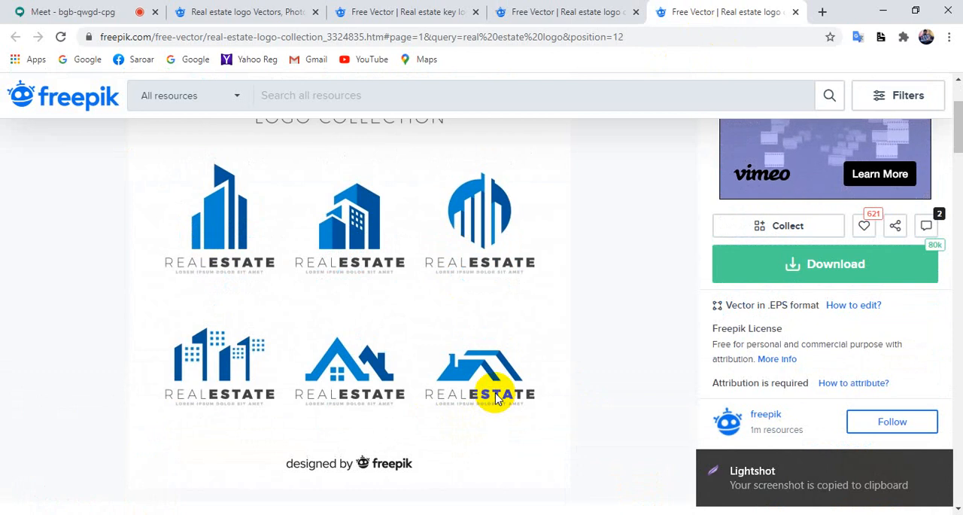
Return to the Meet call and stop presenting the currently shared window.
left_click(257, 514)
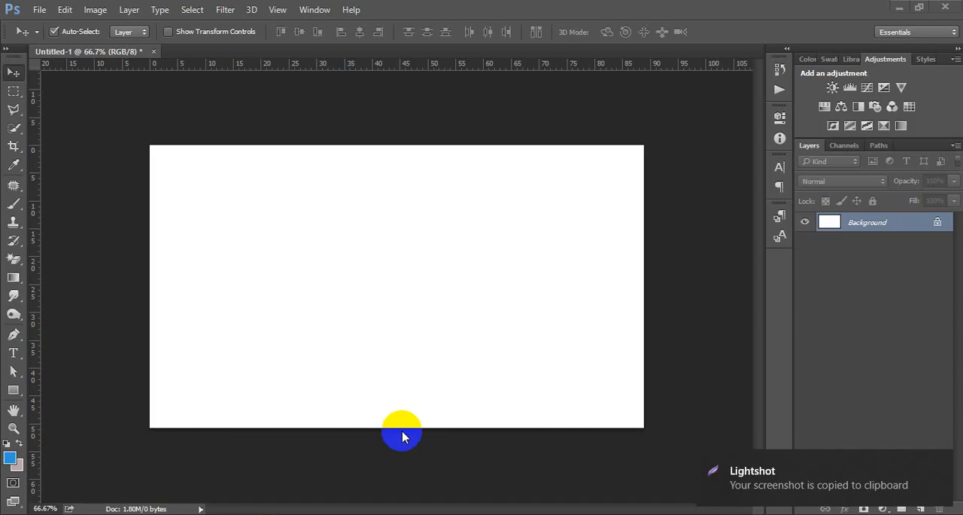
mouse_move(421, 514)
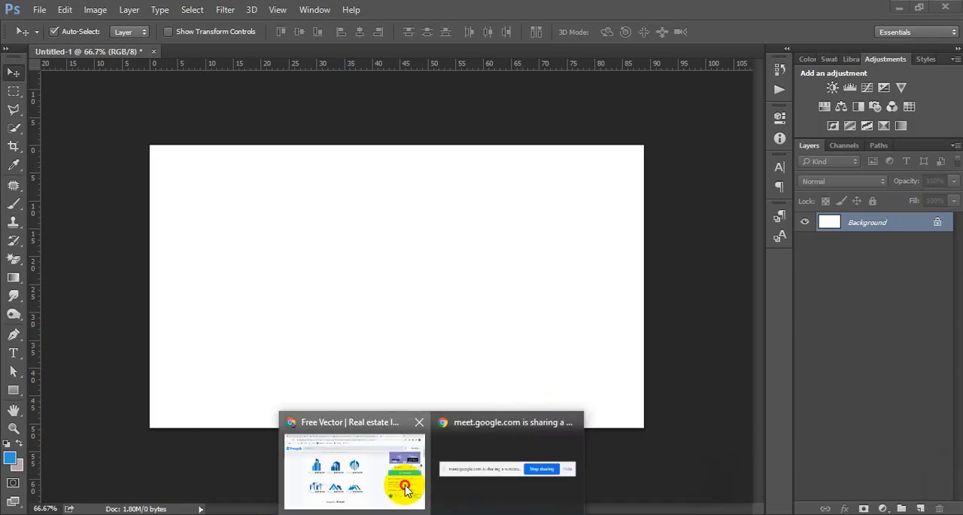
left_click(398, 484)
left_click(101, 9)
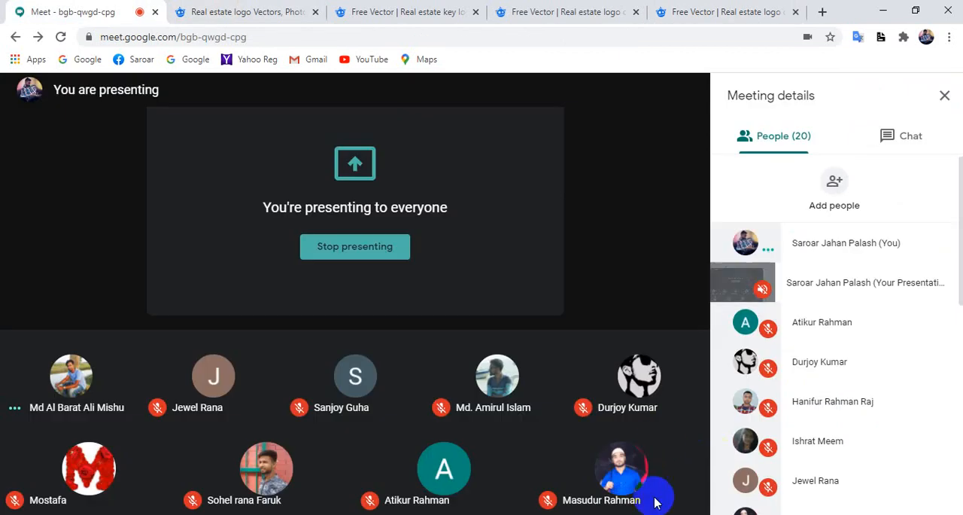
left_click(628, 490)
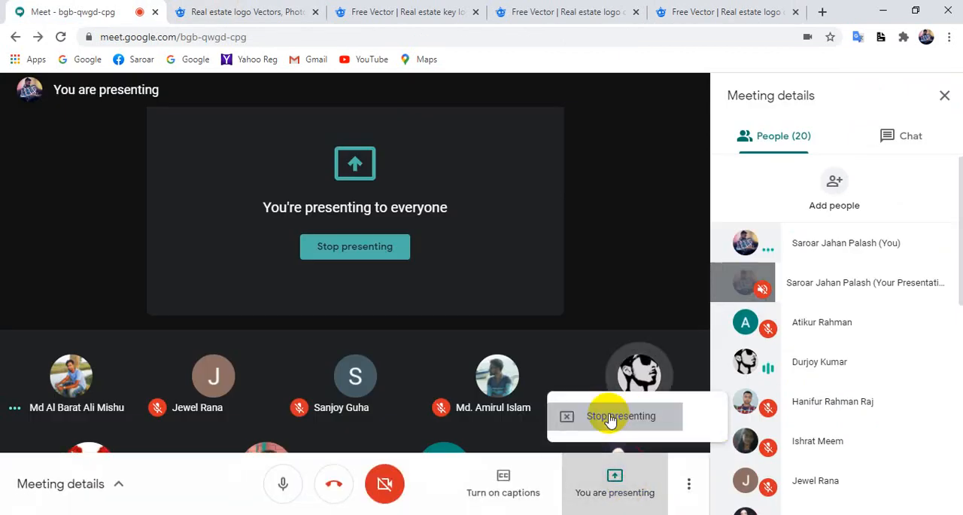
left_click(610, 419)
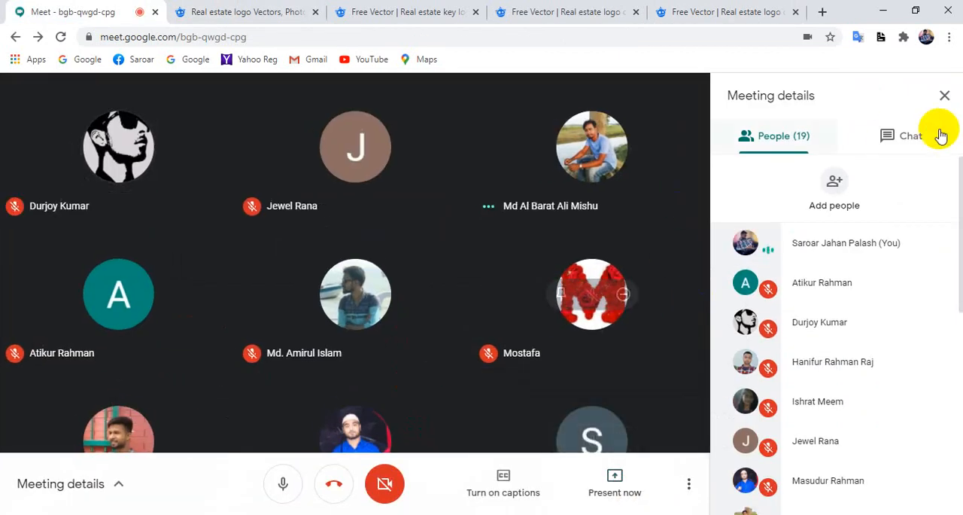
left_click(913, 134)
left_click(780, 138)
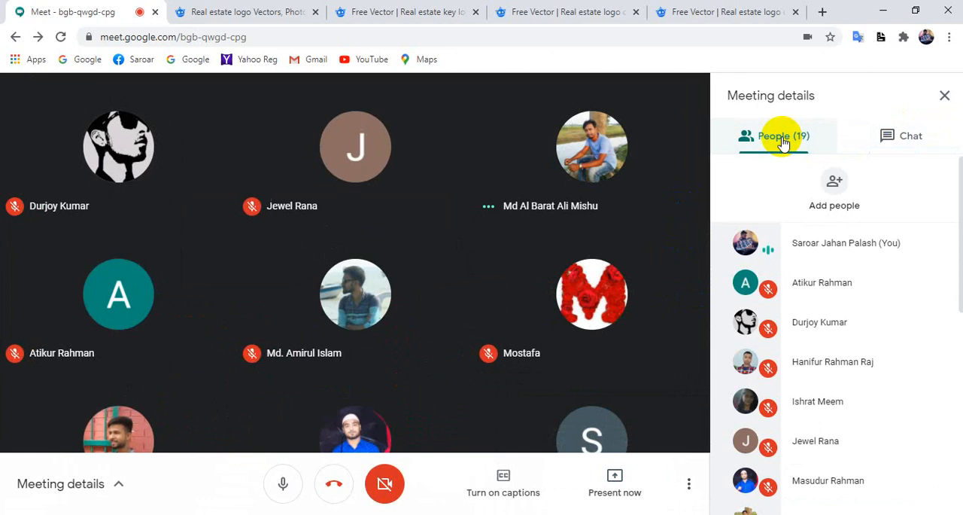
left_click(730, 11)
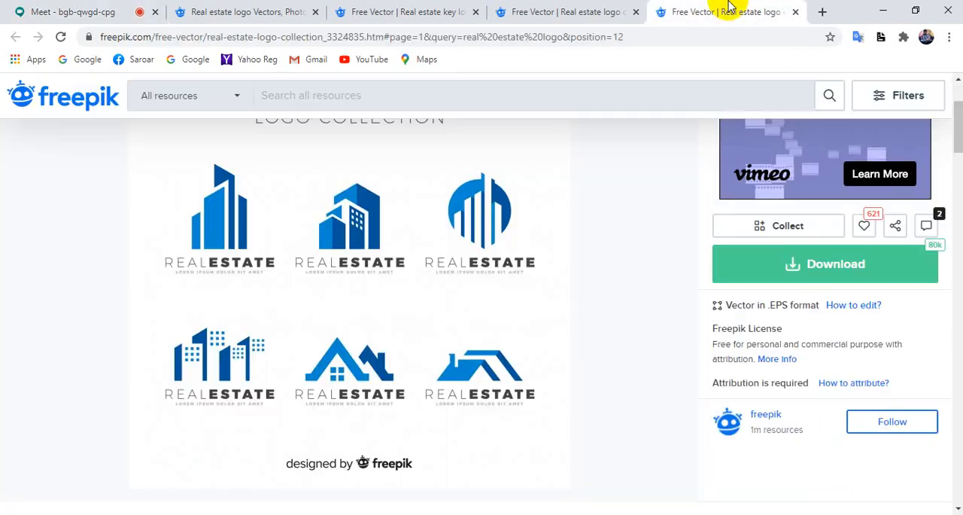
left_click(105, 11)
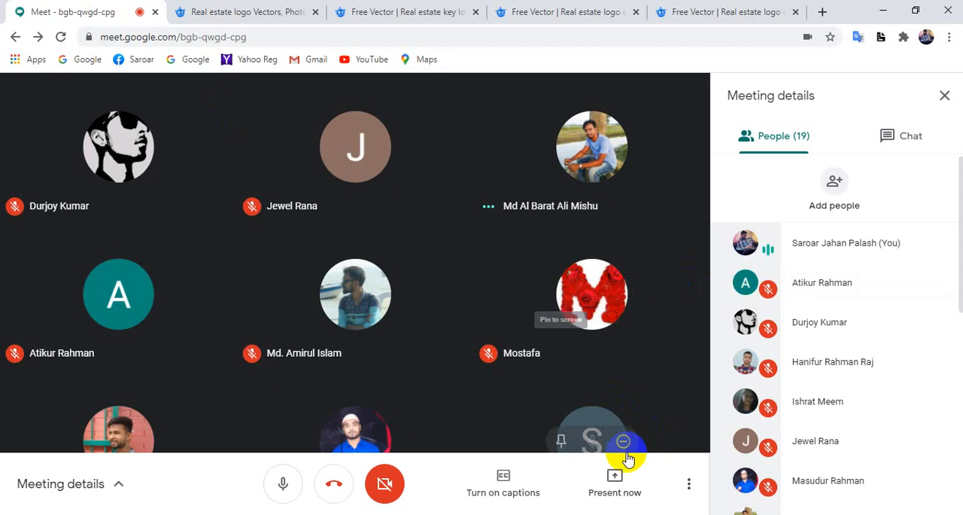
Present the Untitled-1 Photoshop window to the Meet call.
left_click(610, 485)
left_click(585, 385)
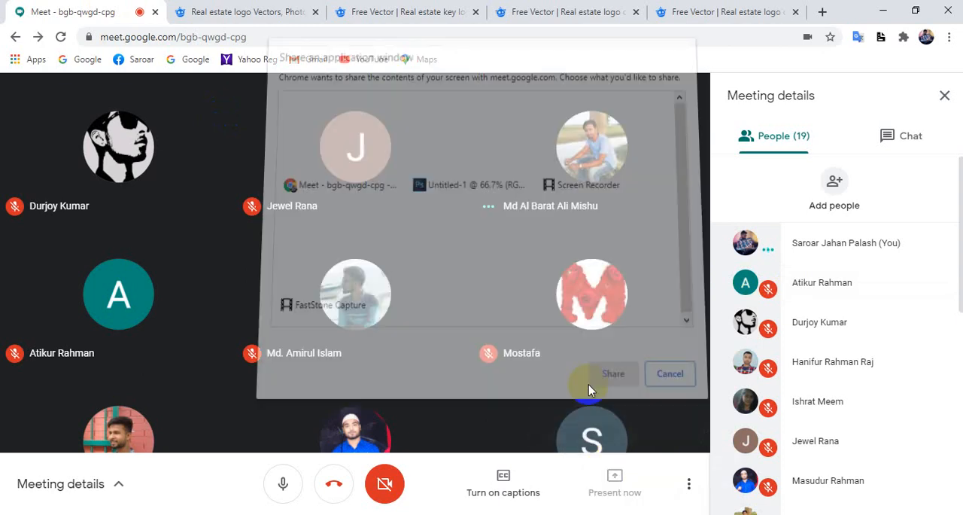
left_click(466, 152)
left_click(607, 368)
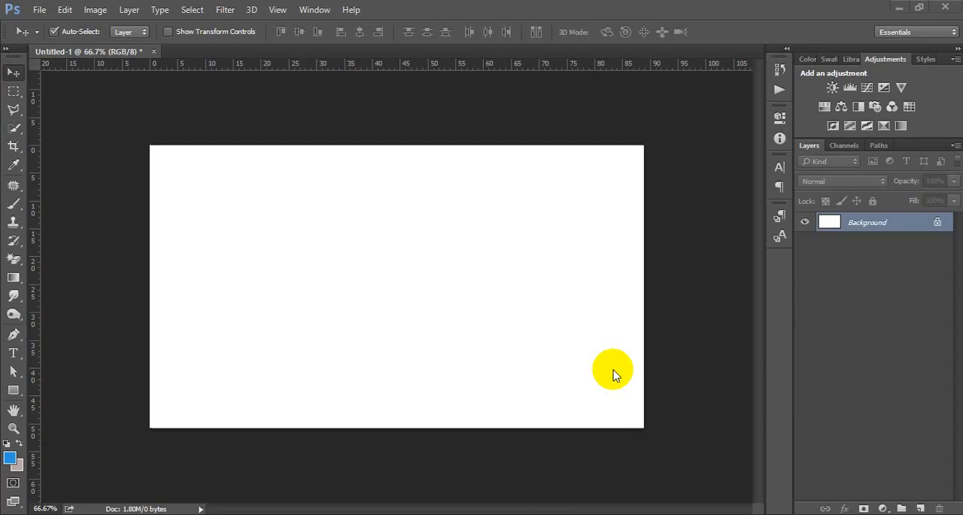
left_click(615, 494)
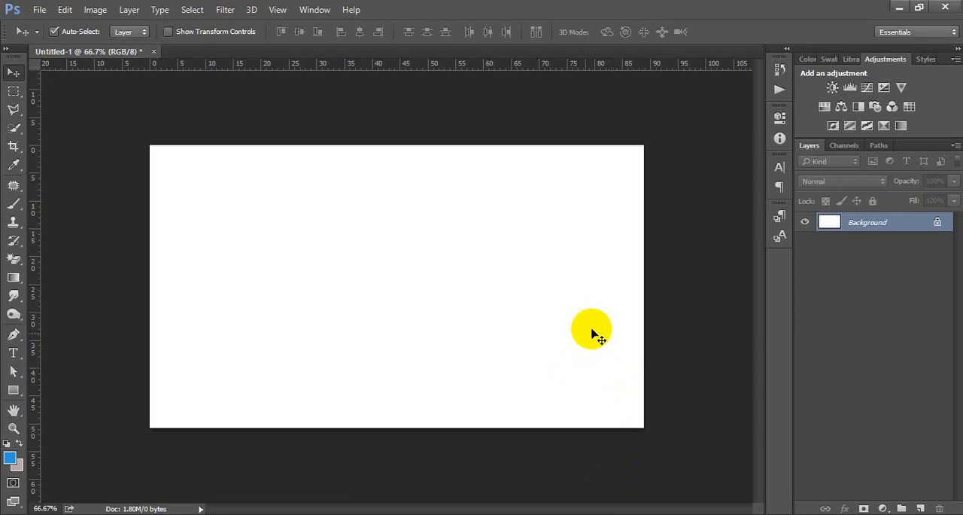
Paste the captured Building City logo into the Photoshop document, enlarged to about 272%, and place it on the left half of the canvas.
key("ctrl+v")
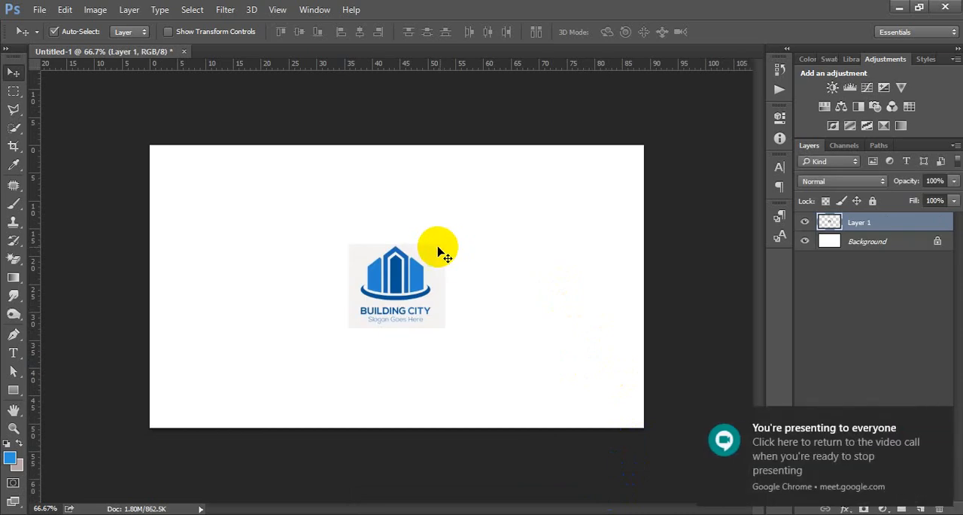
left_click(938, 424)
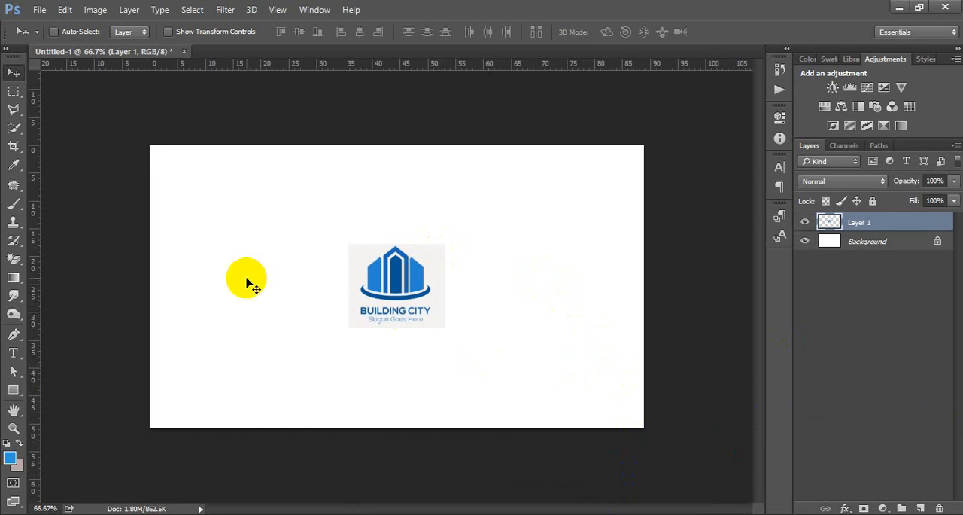
key("ctrl+t")
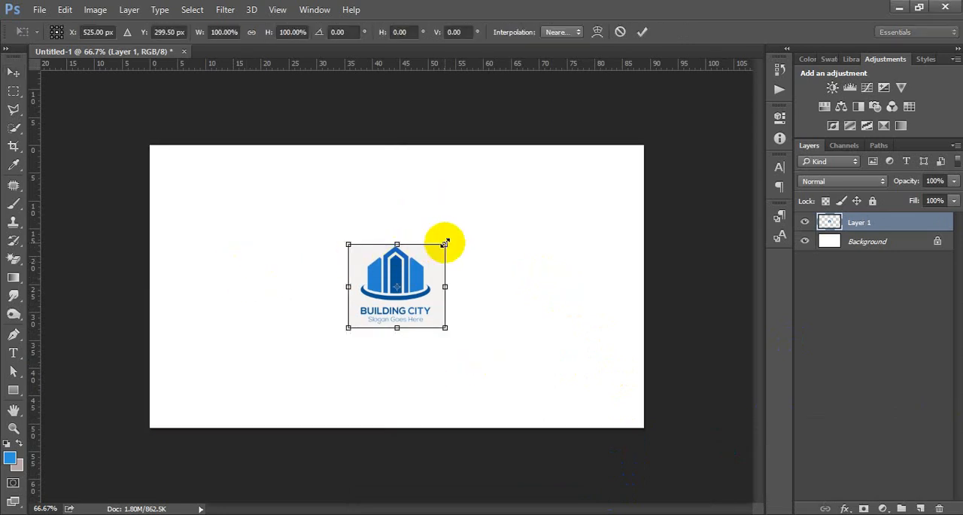
left_click_drag(444, 243, 529, 172)
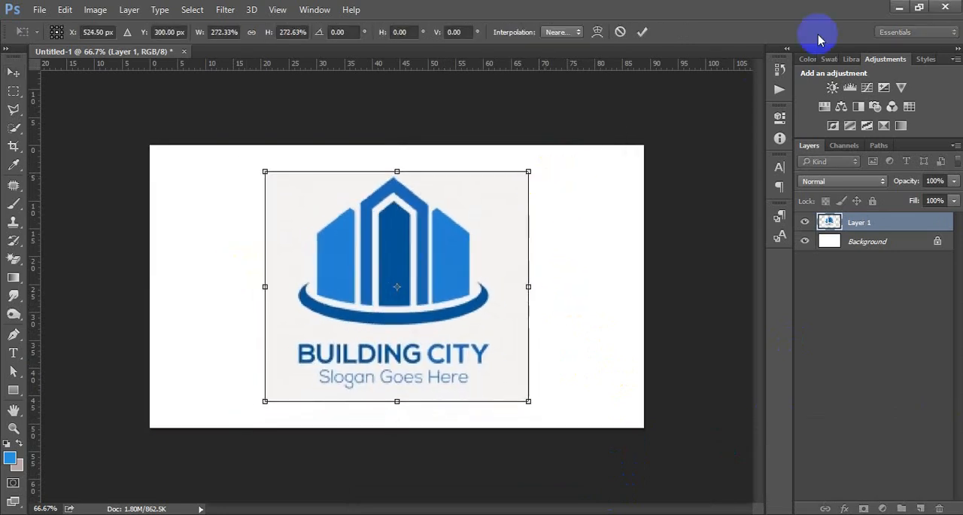
left_click(642, 32)
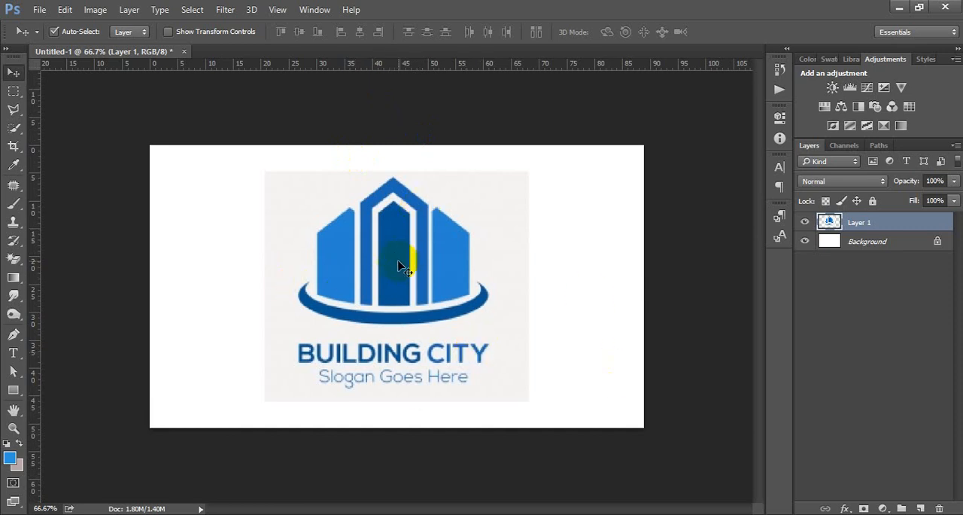
left_click_drag(409, 262, 335, 243)
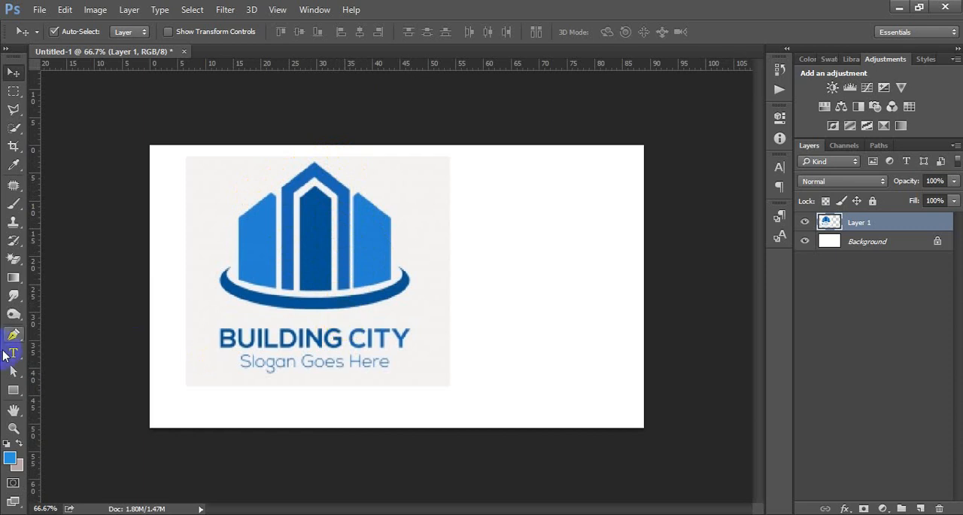
Draw a rectangle shape about 200 by 298 px on the white area right of the logo and fill it light blue.
left_click_drag(10, 339, 79, 331)
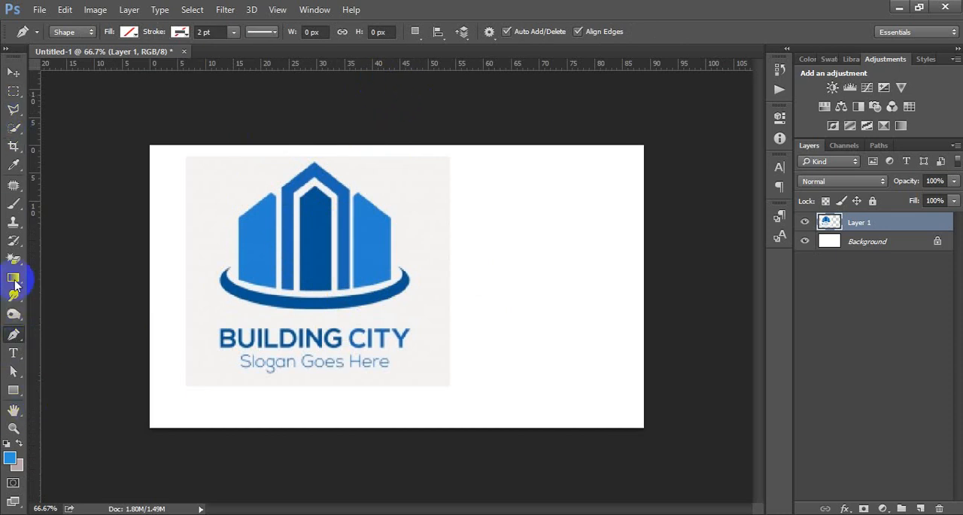
left_click(14, 389)
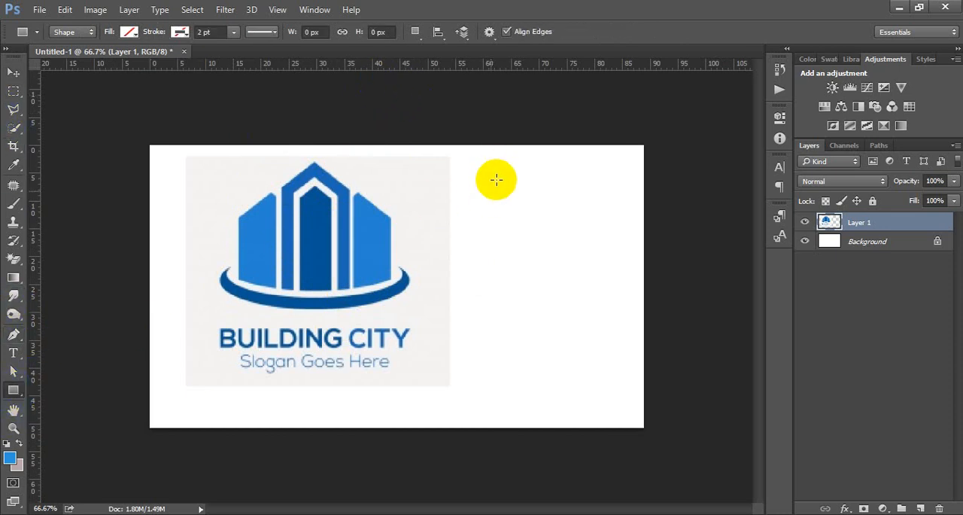
left_click_drag(490, 173, 581, 308)
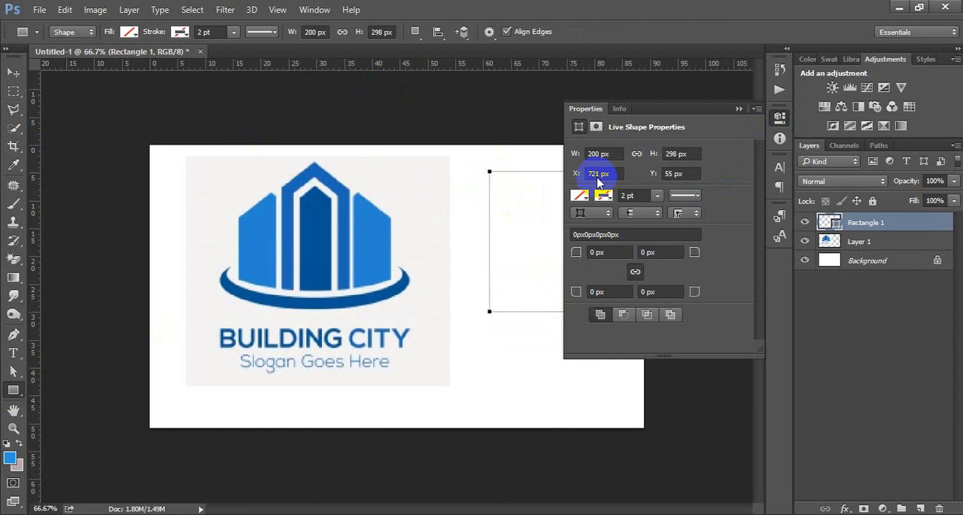
left_click(580, 195)
left_click(658, 300)
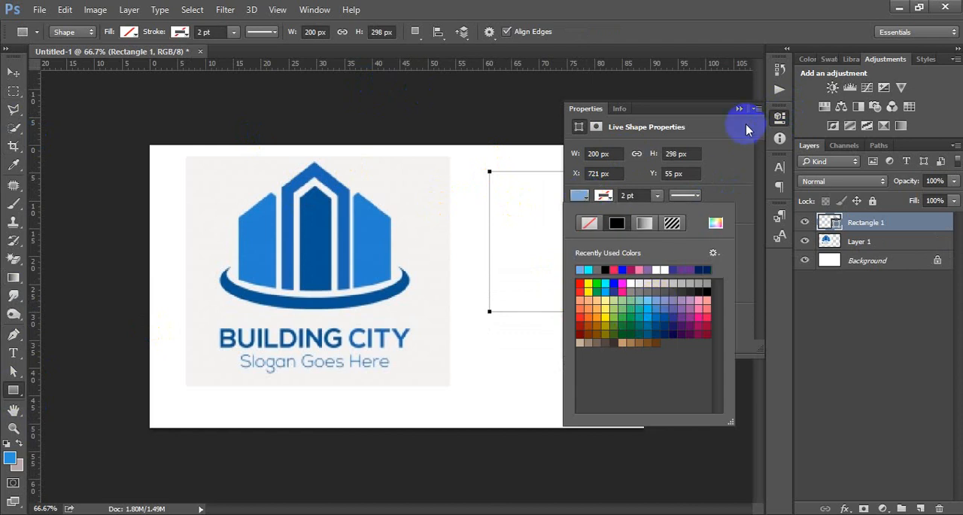
left_click(780, 118)
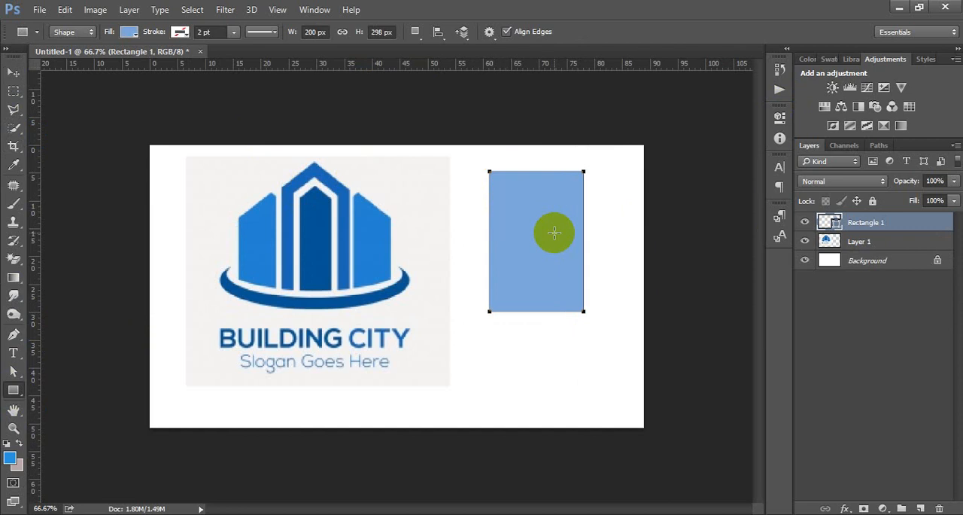
Try the Pen tool by sketching a five-point shape about 59 by 145 px between the logo and the blue rectangle, and delete it.
key("ctrl+plus")
left_click_drag(579, 179, 448, 232)
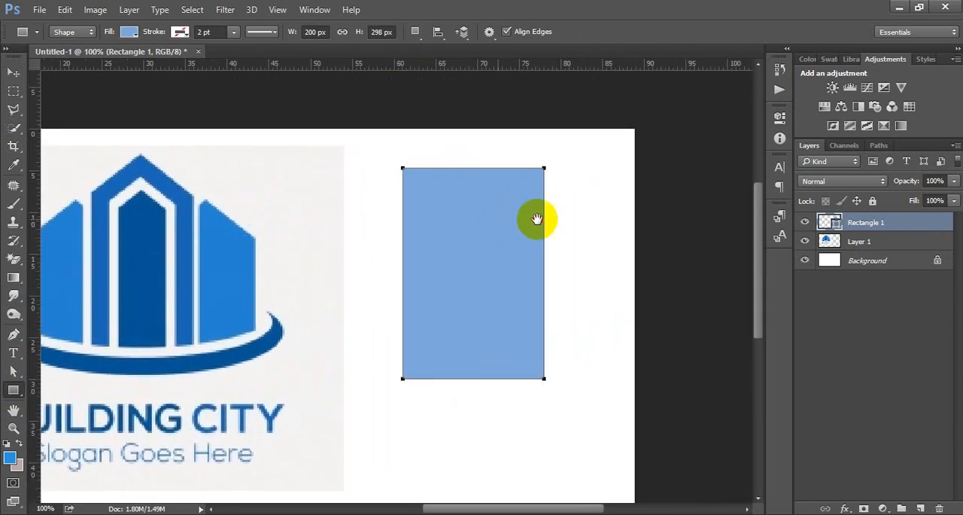
left_click_drag(537, 219, 539, 219)
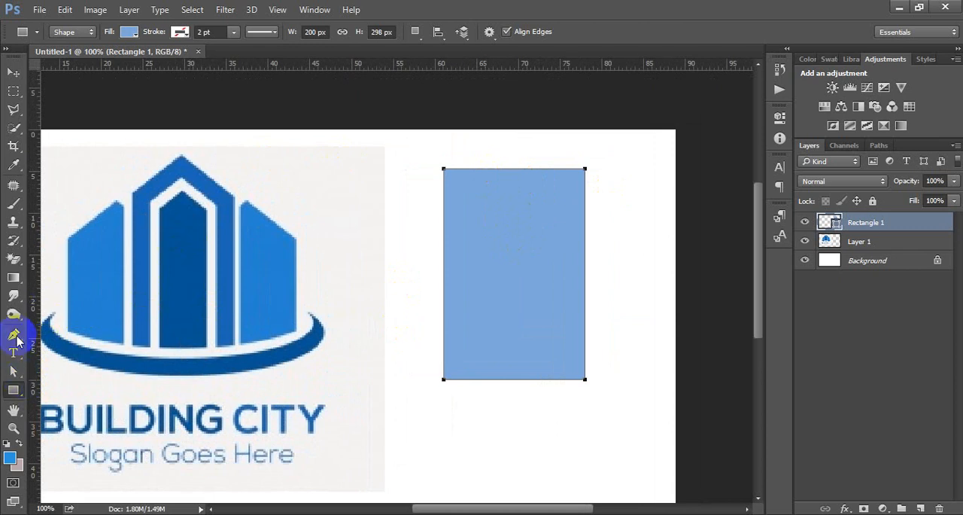
left_click(14, 335)
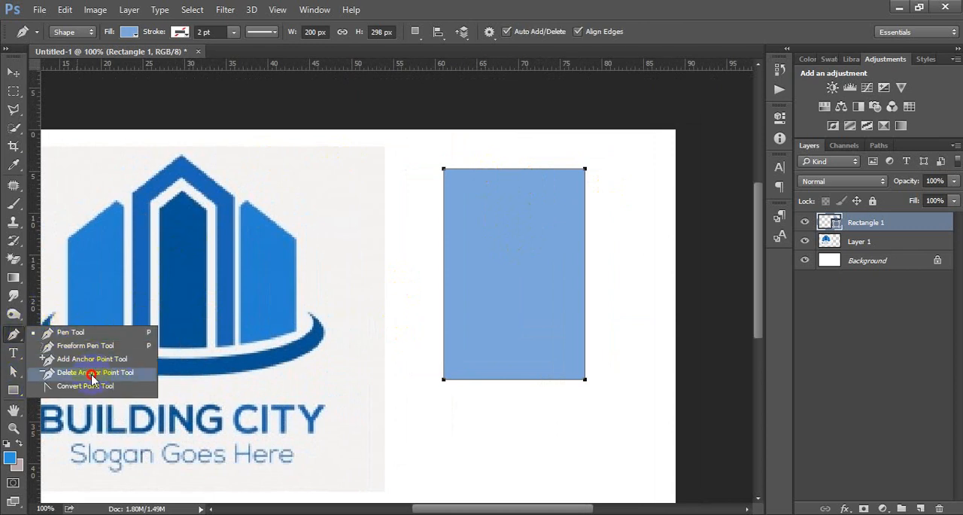
left_click(89, 359)
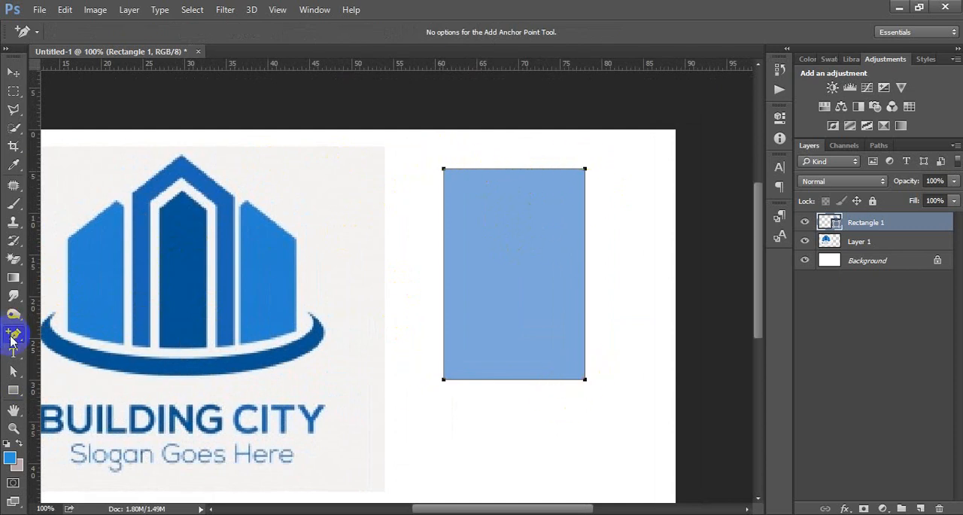
left_click(13, 337)
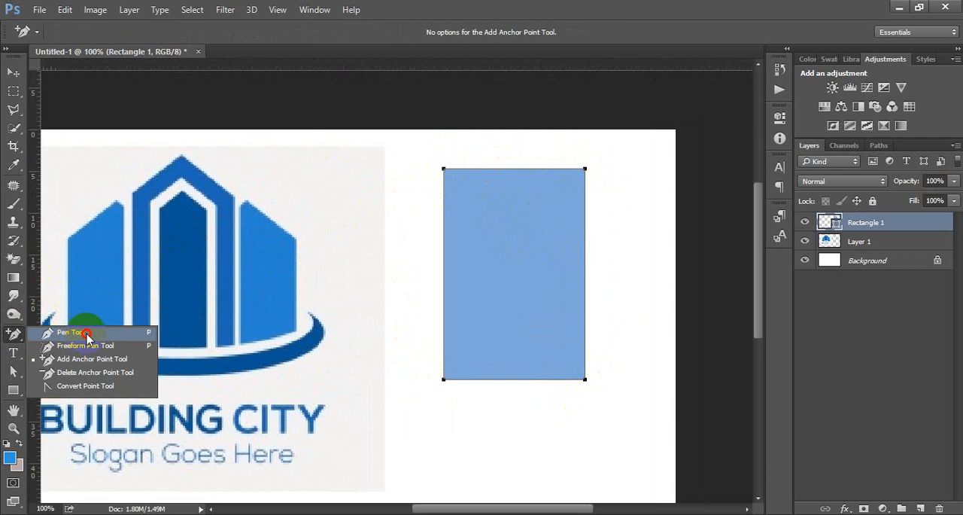
left_click(87, 334)
left_click(316, 243)
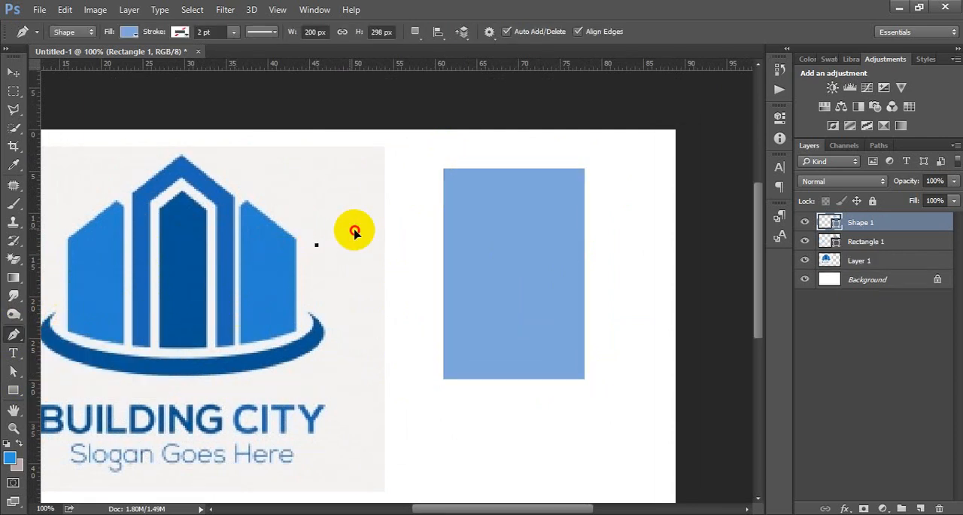
left_click(352, 228)
left_click_drag(355, 286, 355, 297)
left_click(325, 330)
left_click(314, 282)
left_click(317, 245)
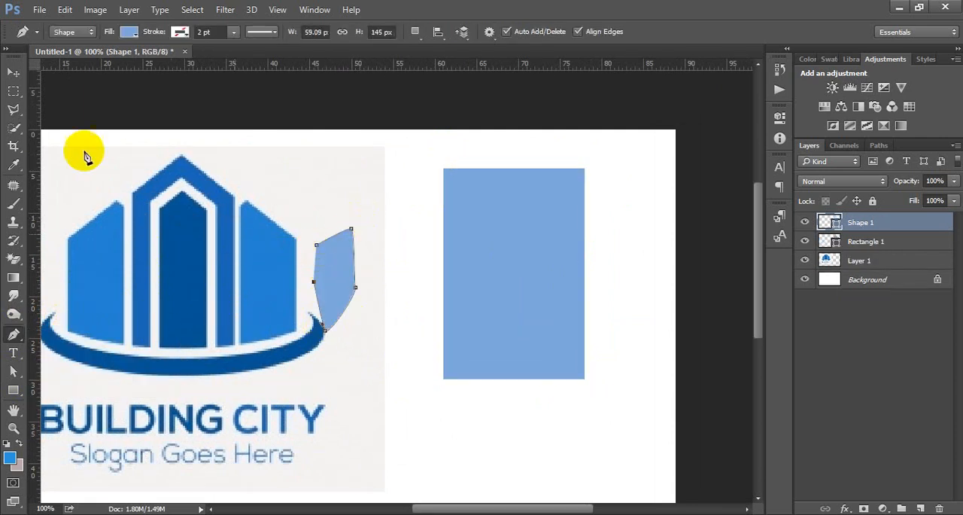
left_click(15, 73)
key("Delete")
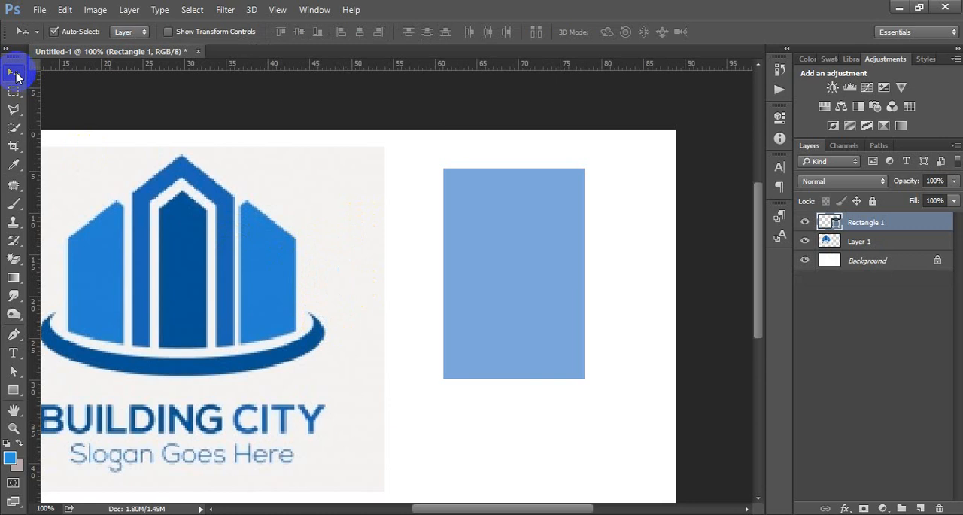
Add an anchor point at the middle of the blue rectangle's top edge with the Add Anchor Point Tool.
left_click(14, 336)
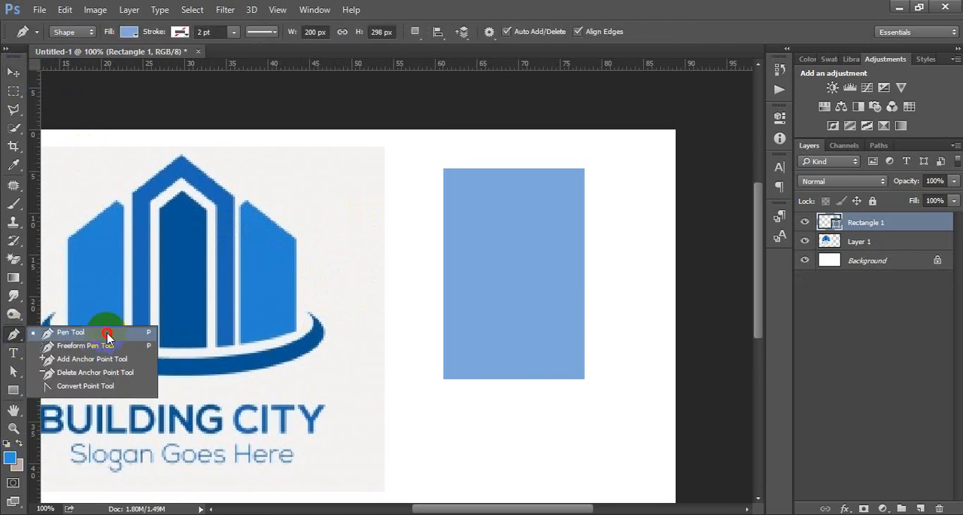
left_click(78, 359)
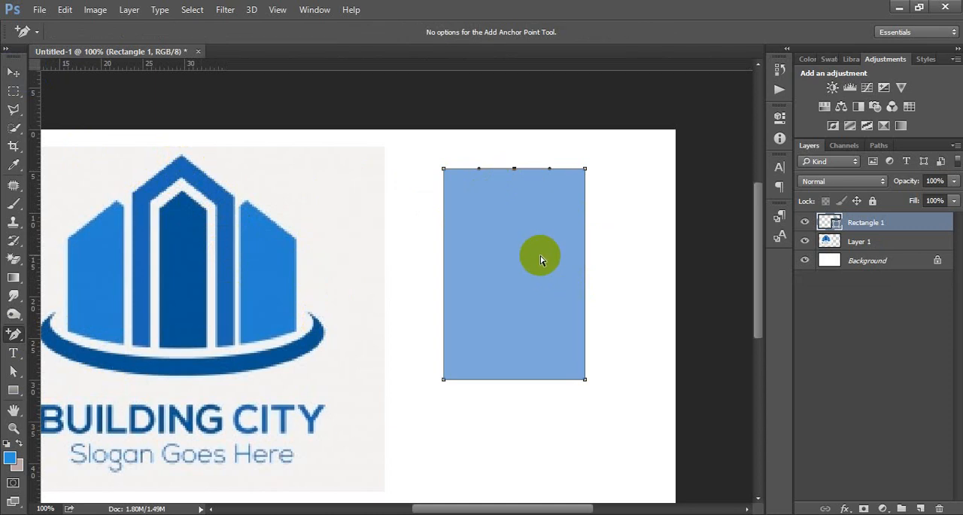
Add three anchor points along the blue rectangle's bottom edge, one central and one near each corner, and convert all added points to corner points.
left_click(560, 380)
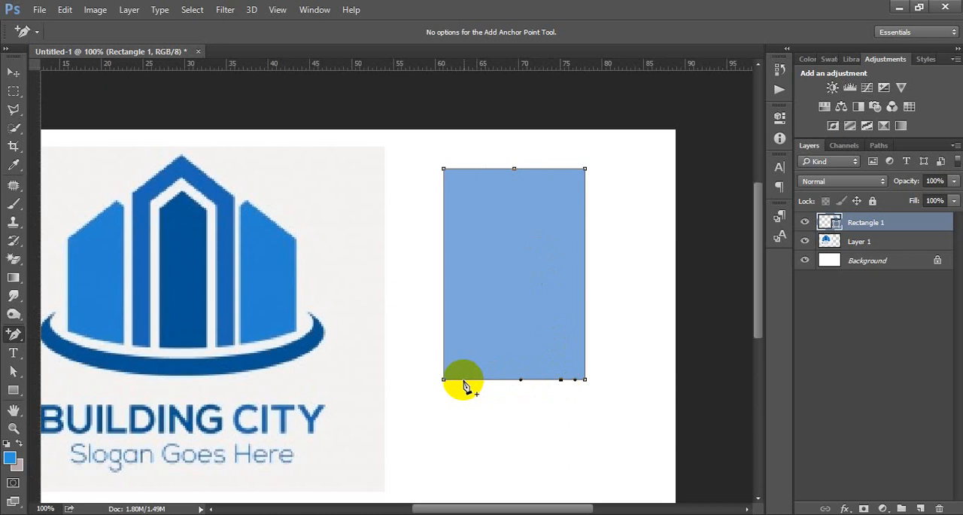
left_click(468, 380)
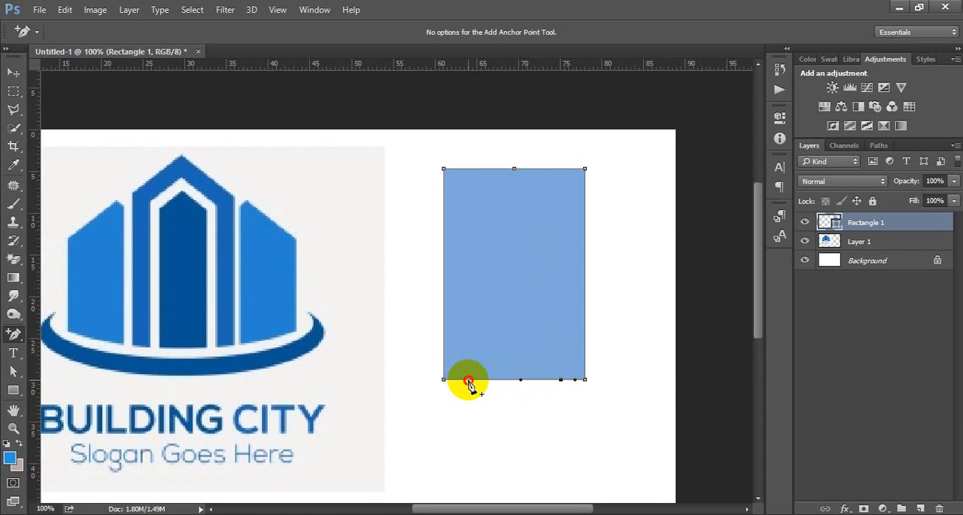
left_click(517, 380)
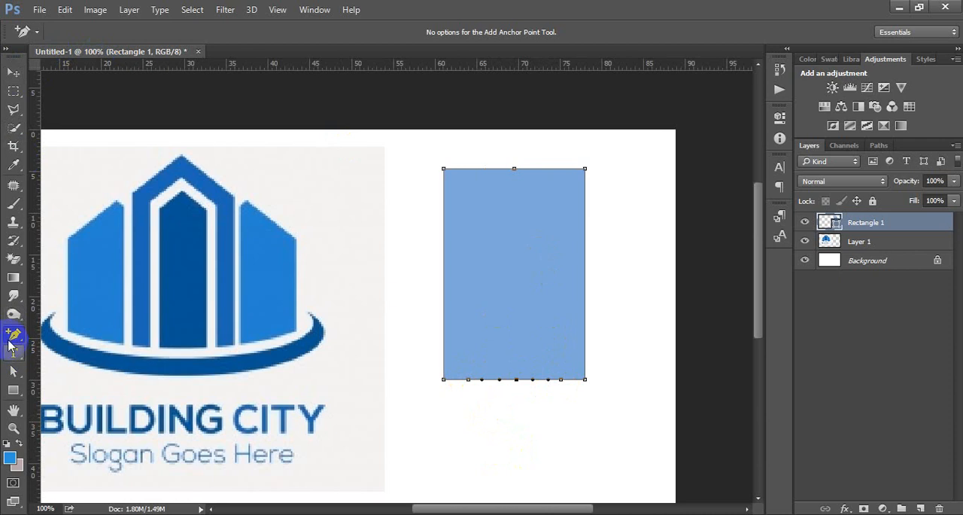
left_click_drag(14, 334, 65, 336)
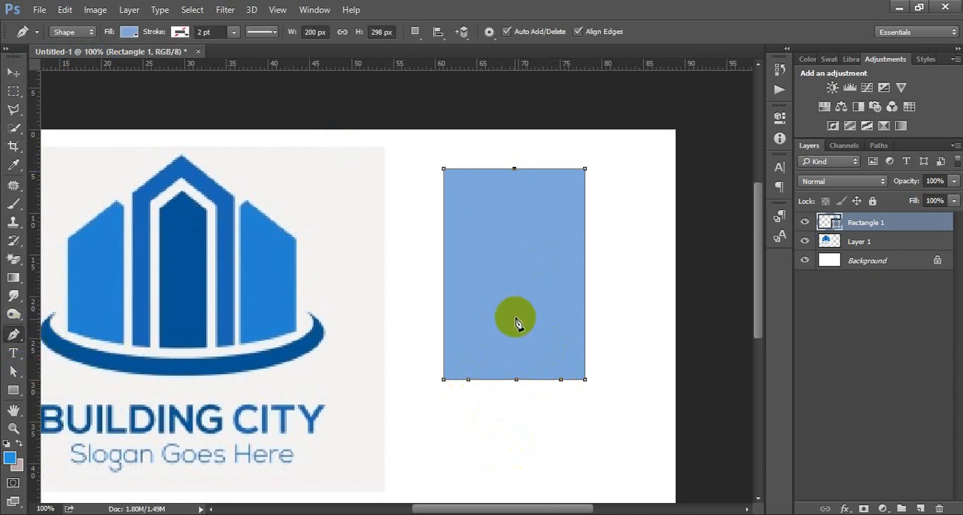
left_click(515, 380)
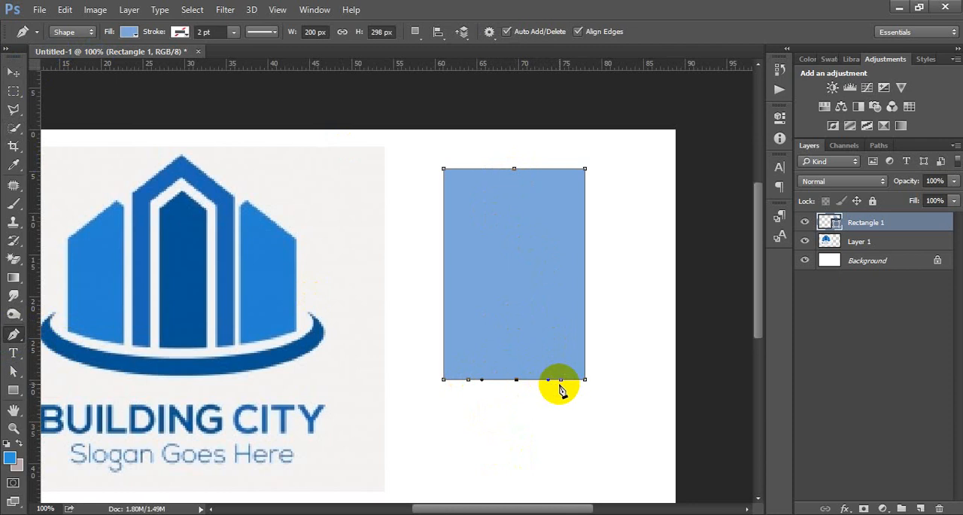
left_click(468, 380)
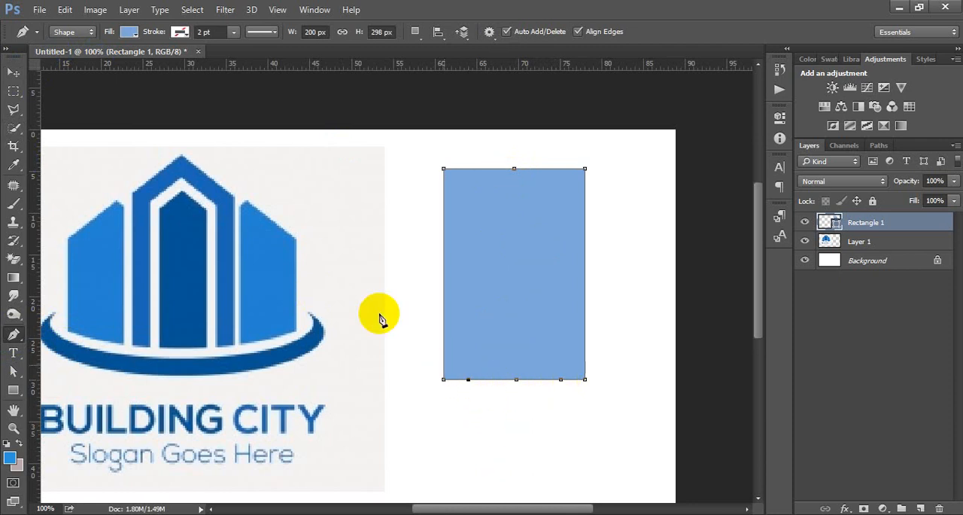
Move the blue rectangle down 30 px to make room above it for a peak.
left_click_drag(11, 336, 95, 388)
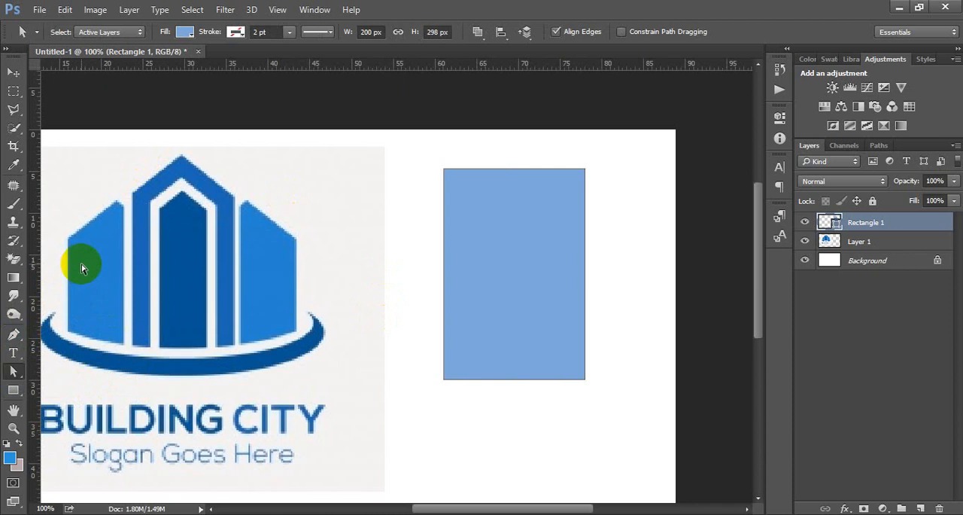
left_click(547, 188)
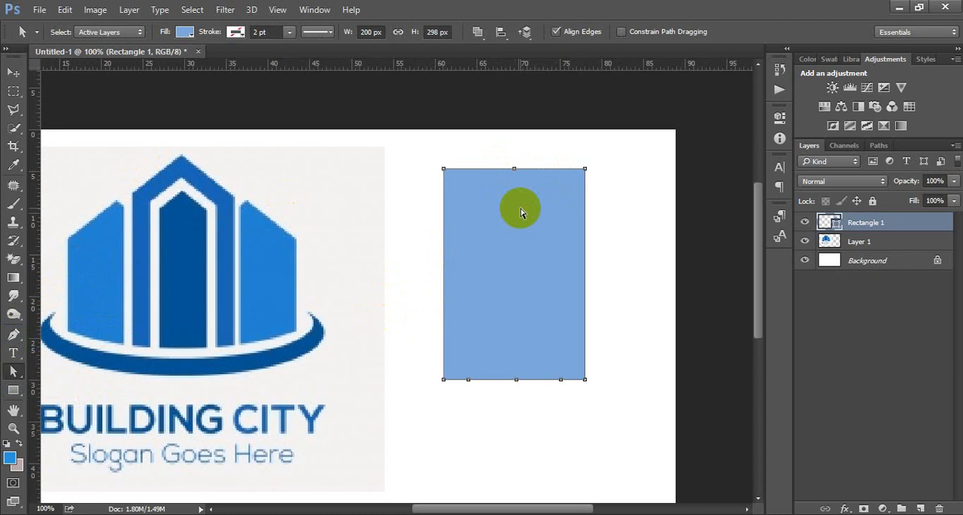
left_click(521, 234)
left_click(521, 236)
key("v")
key("shift+Down")
key("shift+Down")
key("shift+Down")
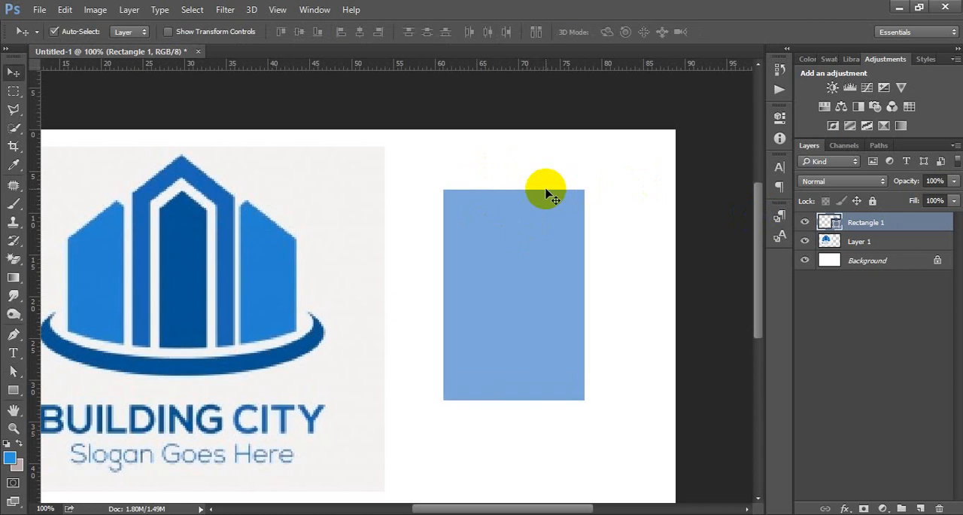
Raise the middle anchor point of the rectangle's top edge straight up to form a pointed roof, making the shape 356 px high.
left_click(13, 371)
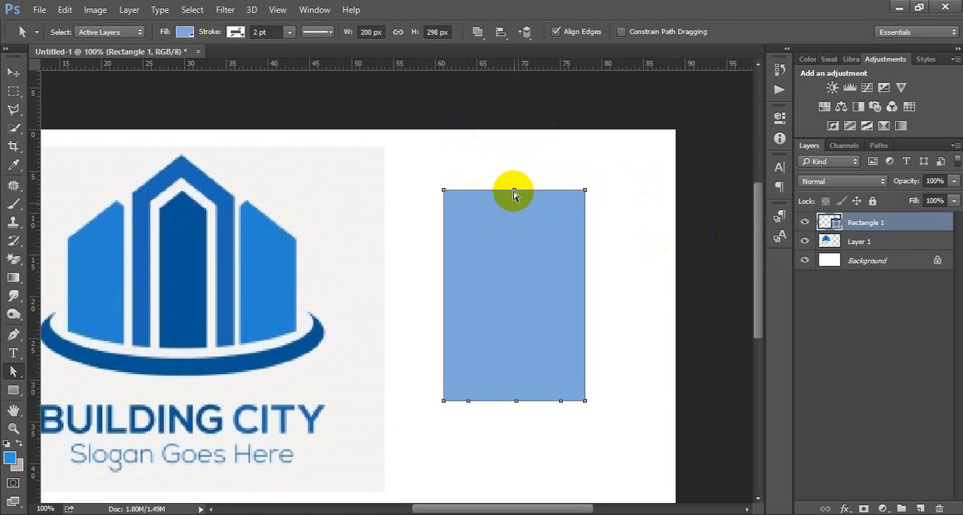
left_click(514, 190)
left_click(638, 252)
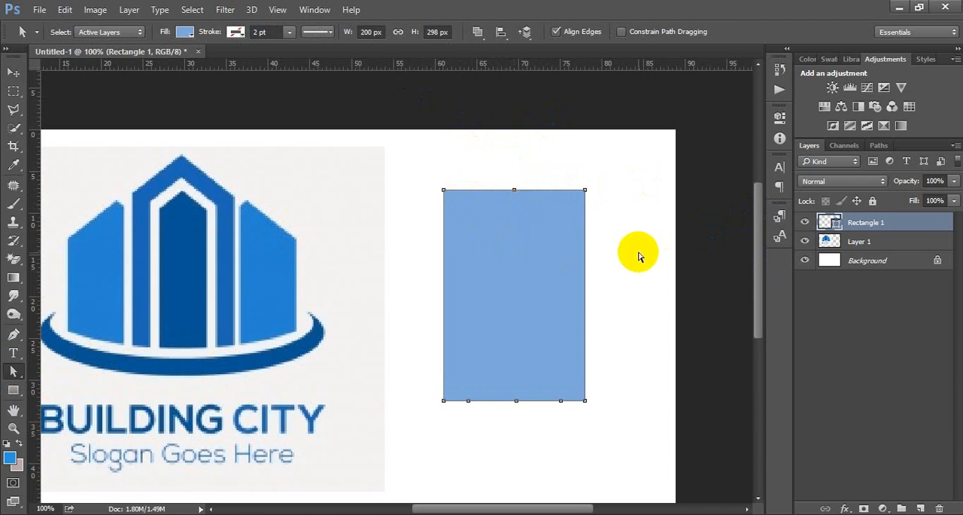
left_click(513, 197, "ctrl")
left_click(513, 198, "ctrl")
left_click(513, 198, "ctrl")
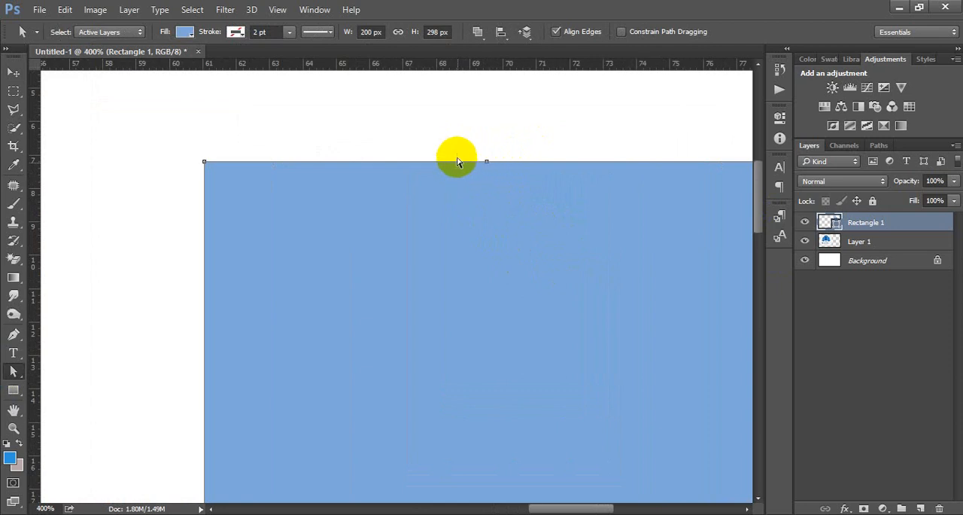
left_click(487, 162)
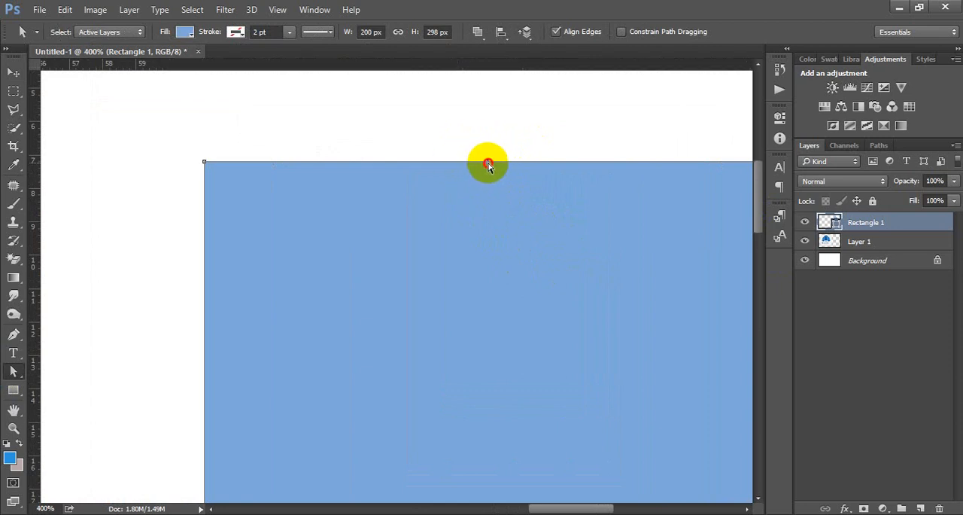
left_click(488, 212, "ctrl+alt")
left_click(488, 212, "ctrl+alt")
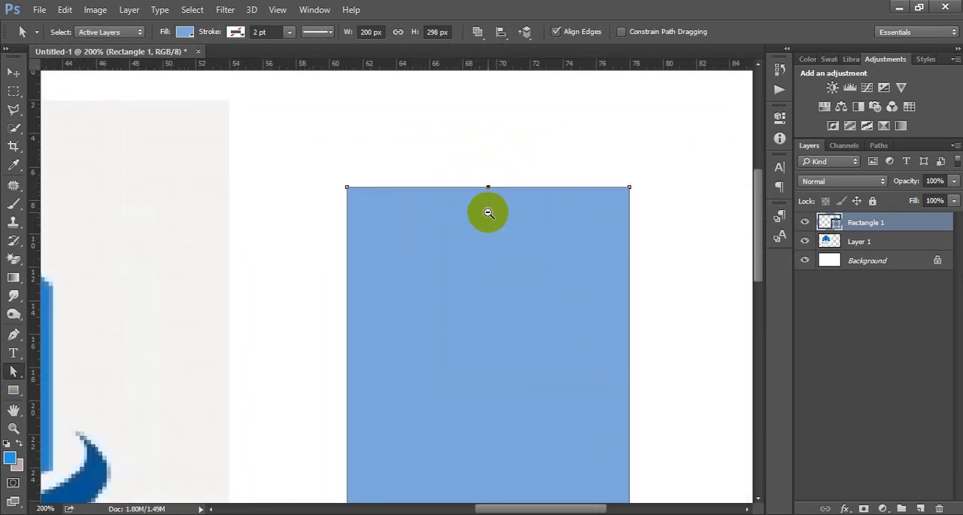
left_click(488, 212, "ctrl+alt")
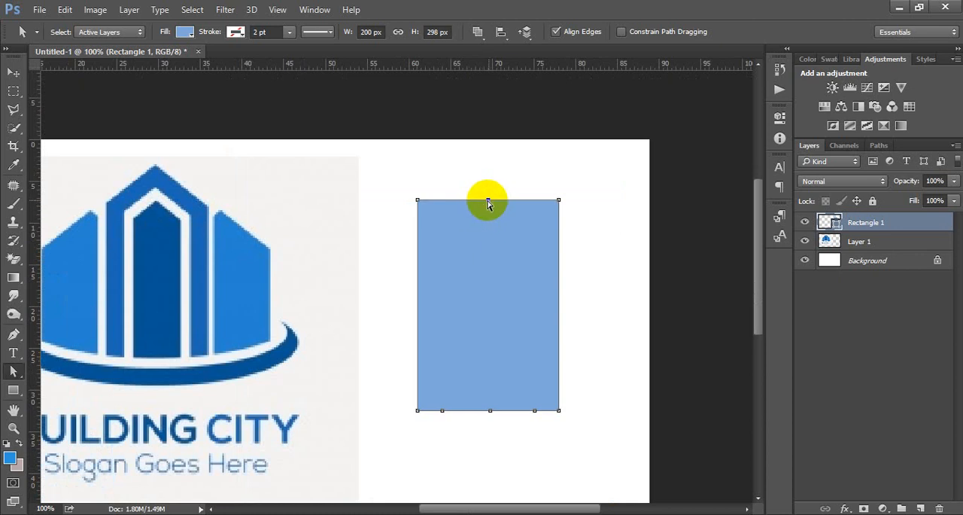
left_click_drag(488, 201, 487, 167)
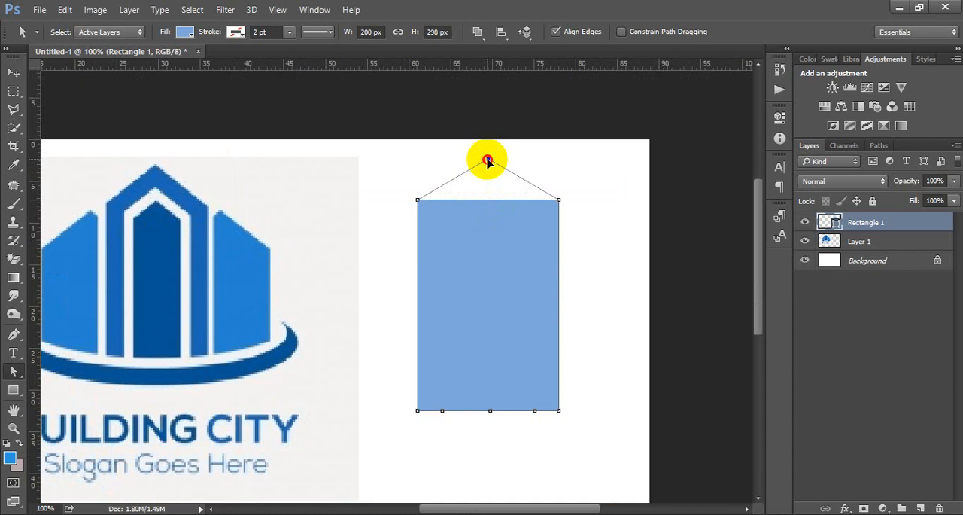
left_click_drag(487, 161, 488, 160)
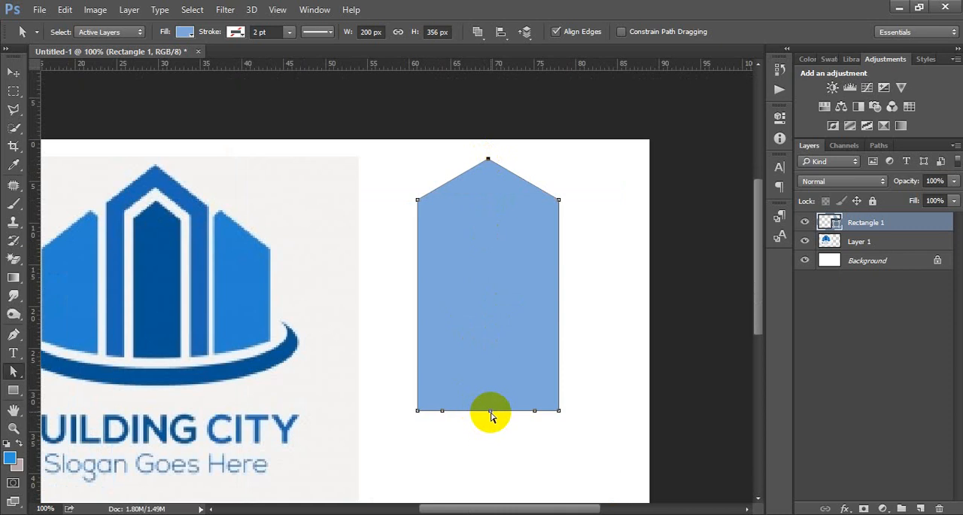
Pull the bottom middle anchor point up to just below the peak and add a corner anchor point near the top of each slanted inner edge.
left_click_drag(490, 411, 486, 210)
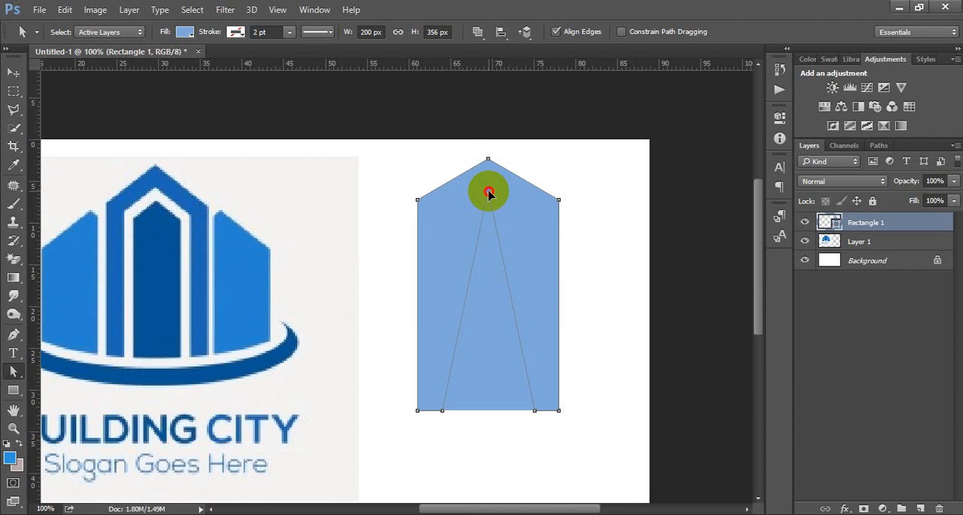
left_click_drag(488, 193, 487, 191)
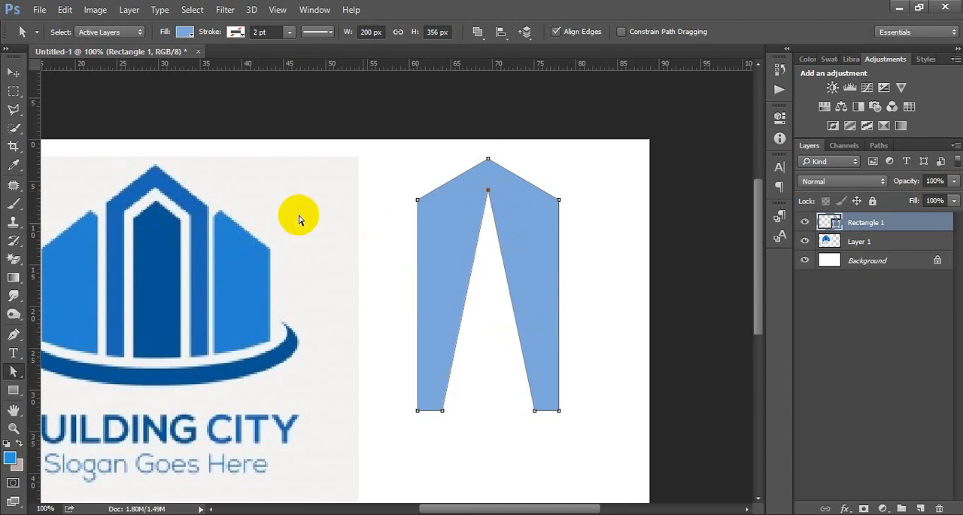
left_click(13, 334)
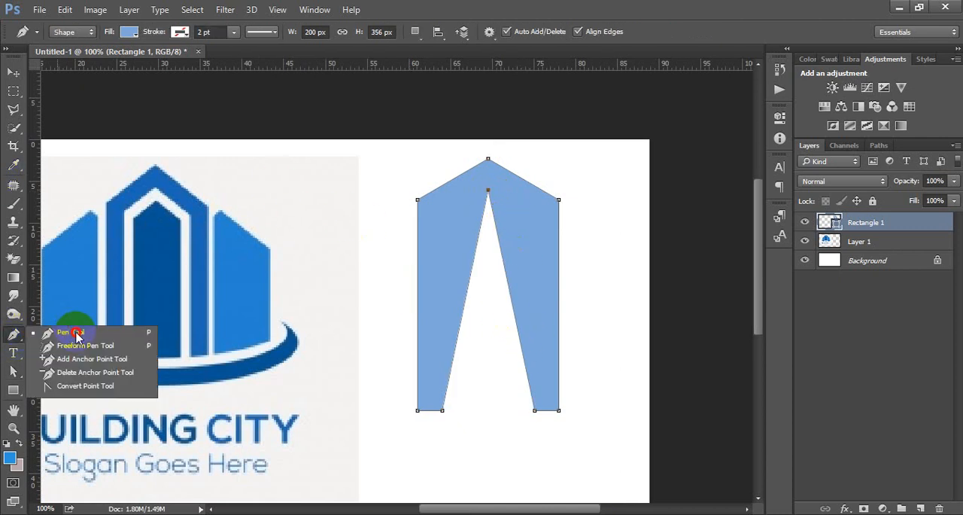
left_click(71, 359)
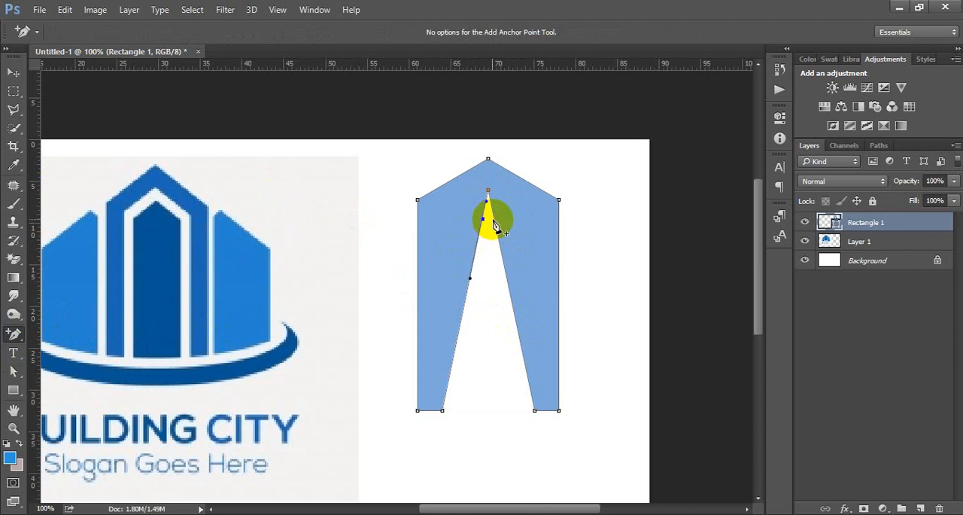
left_click(494, 219)
right_click(16, 336)
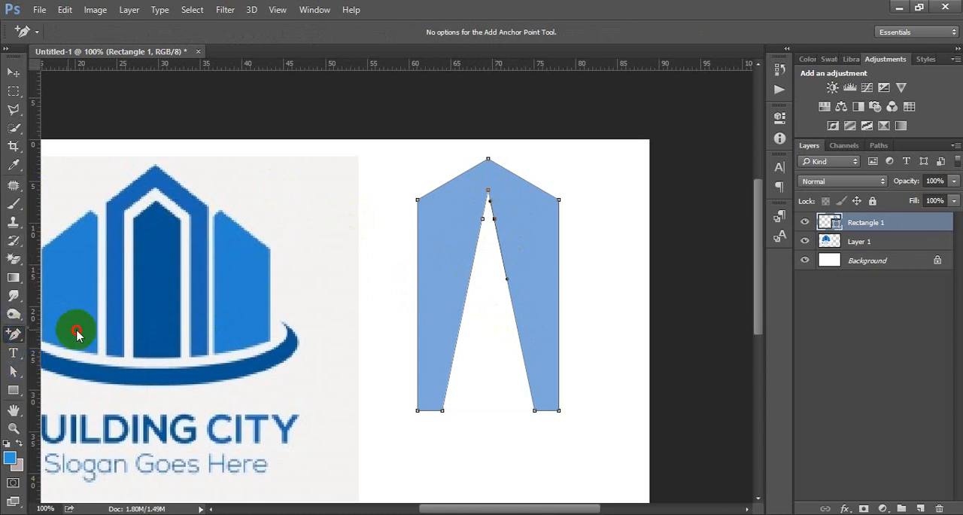
left_click(76, 330)
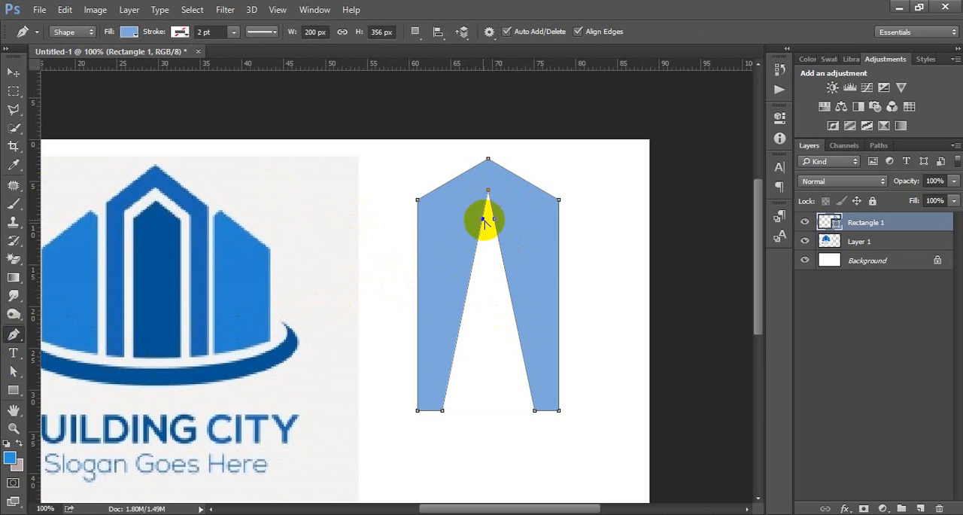
left_click(494, 219)
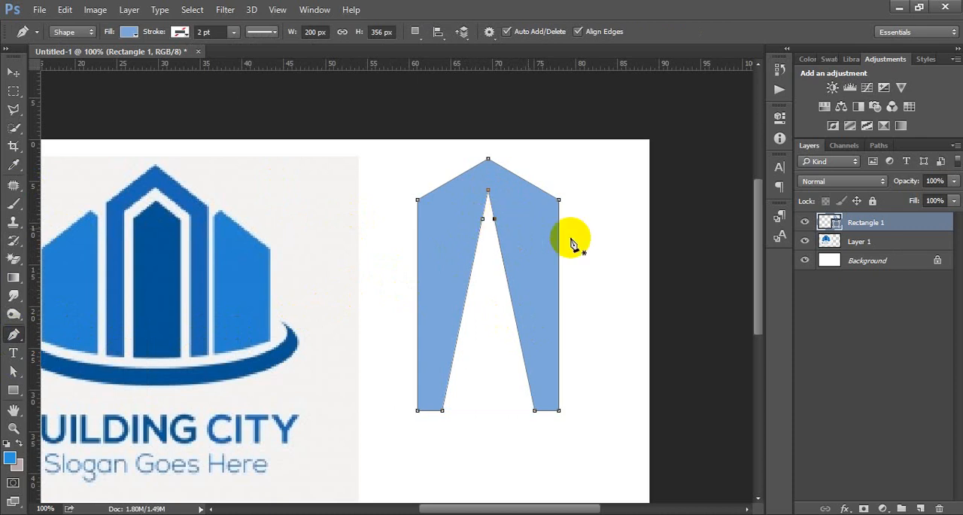
Spread the two new inner anchor points outward above the legs' inner corners and raise the inner peak so the arch has an even thickness.
left_click(18, 77)
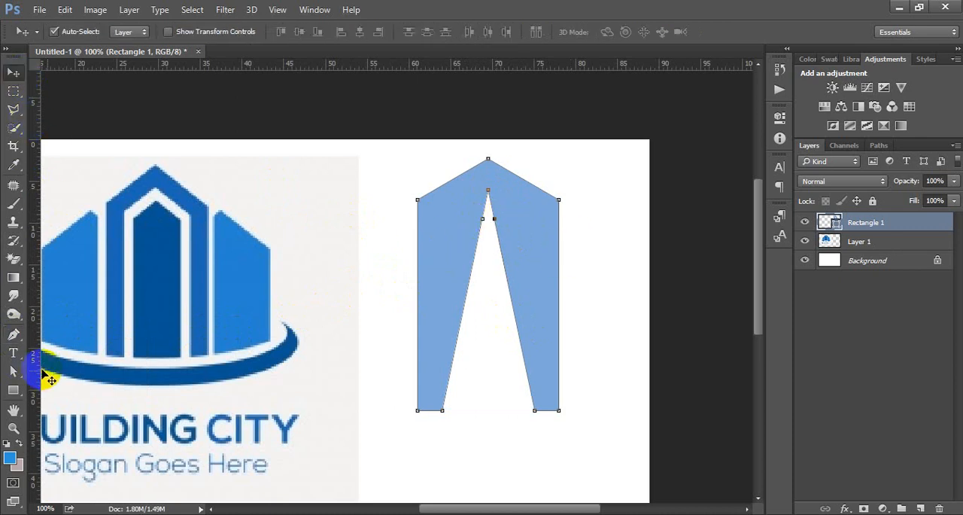
right_click(13, 371)
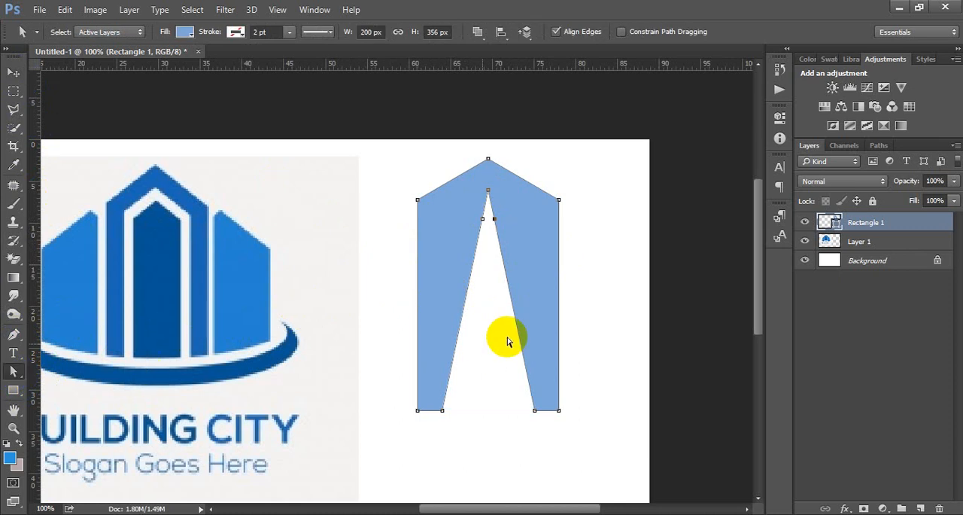
left_click_drag(484, 222, 440, 218)
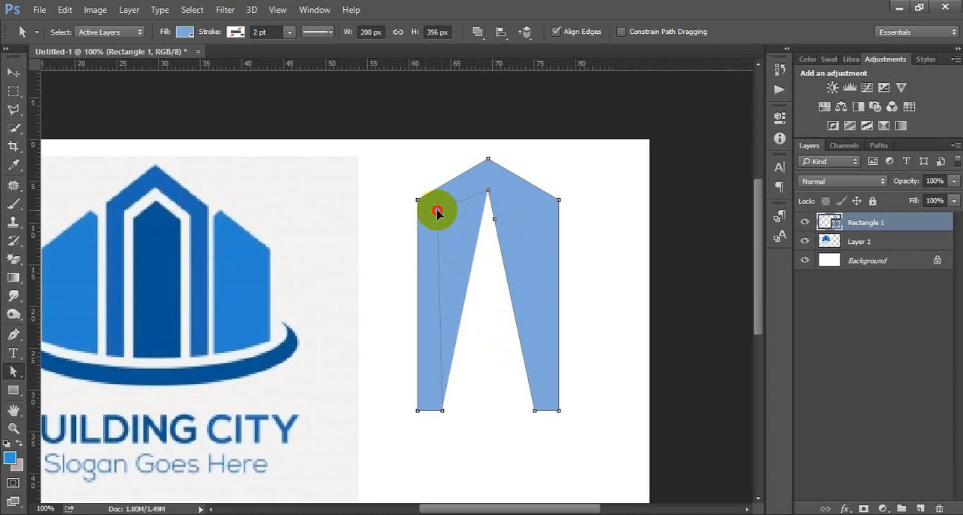
left_click_drag(438, 213, 534, 213)
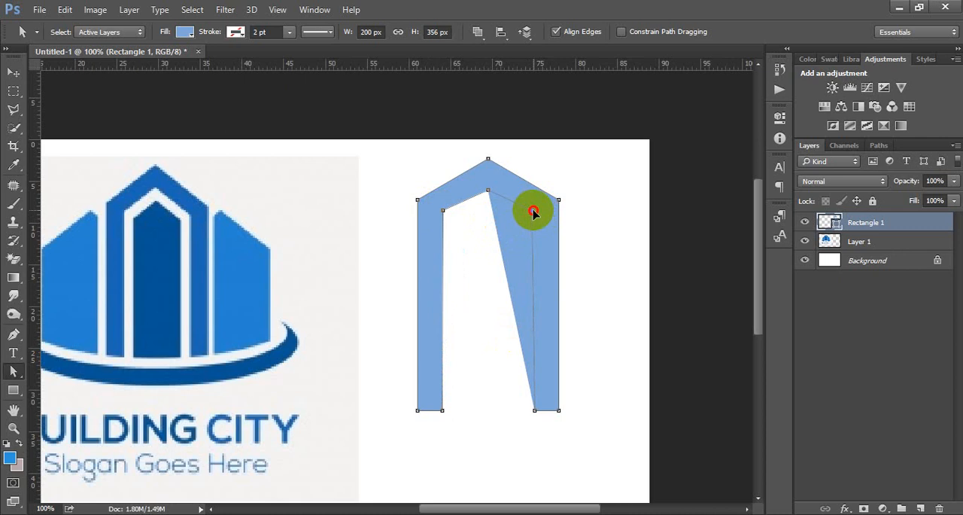
left_click_drag(534, 213, 534, 212)
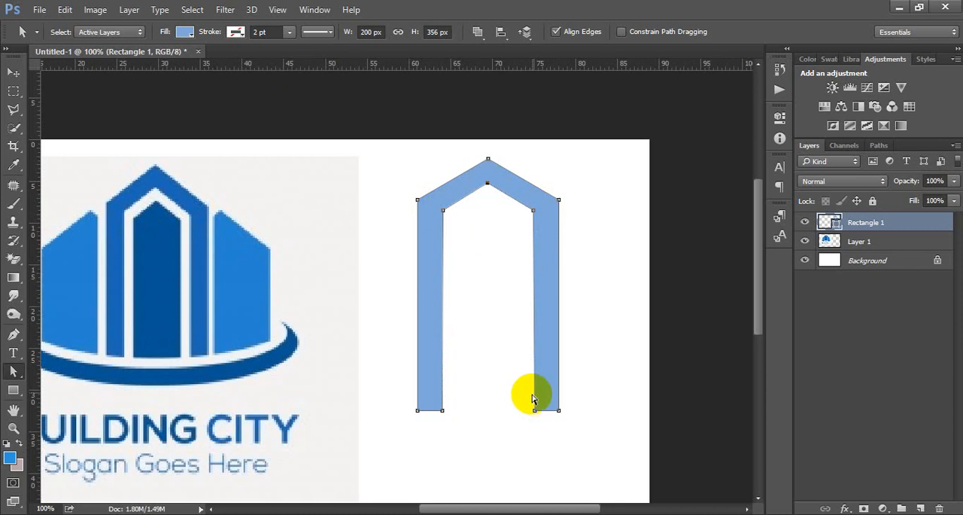
left_click(16, 73)
left_click(311, 151)
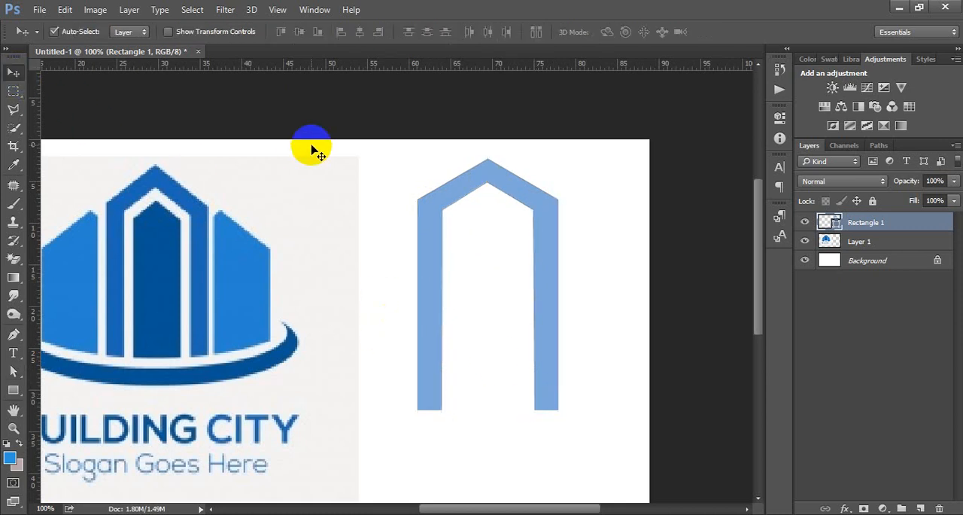
Place vertical guides along the outer and inner edges of the arch's left leg, and align the arch to the outer guide.
left_click(483, 257, "ctrl")
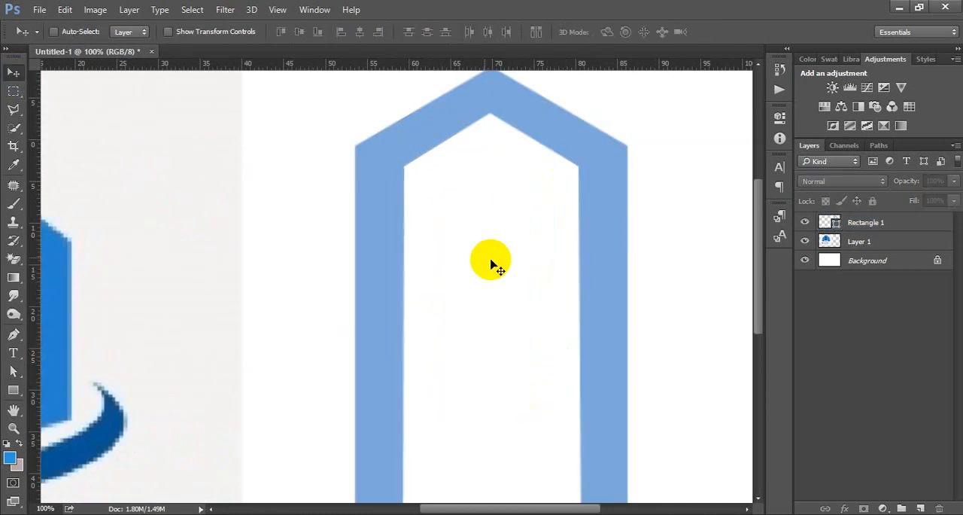
left_click_drag(511, 268, 474, 240)
left_click(454, 269, "alt")
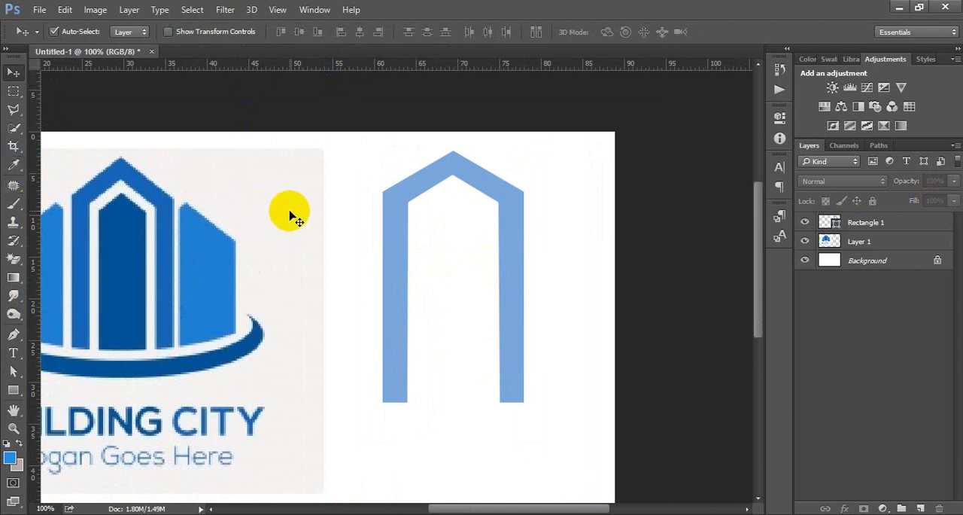
left_click_drag(30, 170, 346, 179)
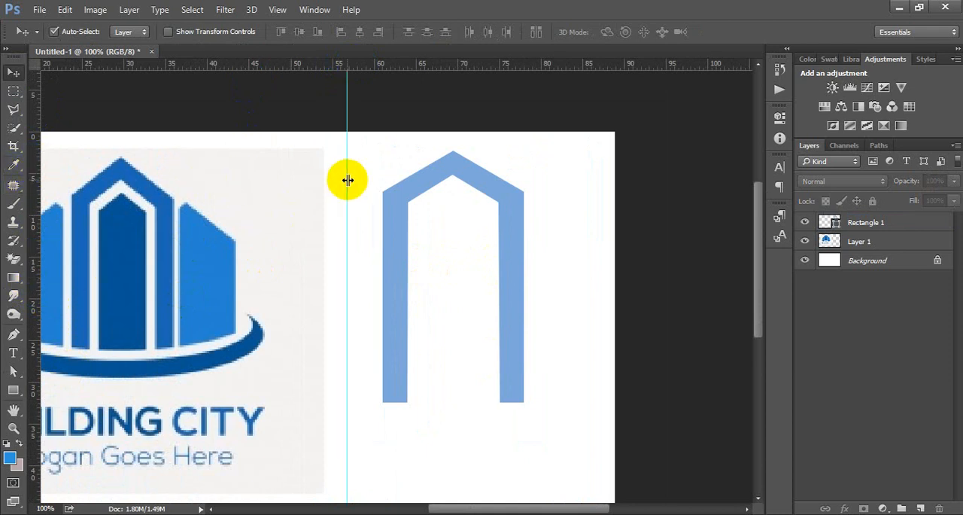
left_click_drag(349, 107, 382, 107)
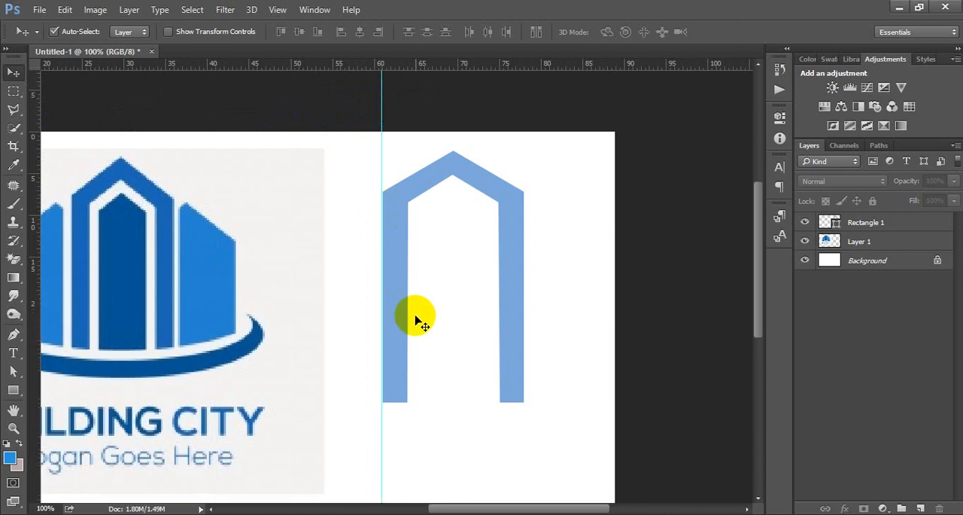
left_click(400, 278)
mouse_move(399, 267)
left_mouse_down()
mouse_move(402, 255)
mouse_move(387, 258)
left_mouse_up()
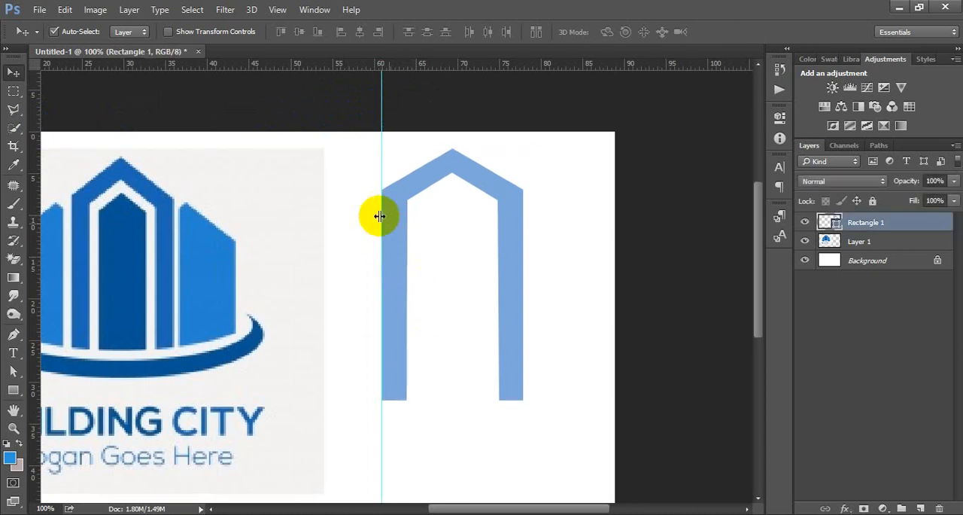
left_click_drag(34, 185, 408, 194)
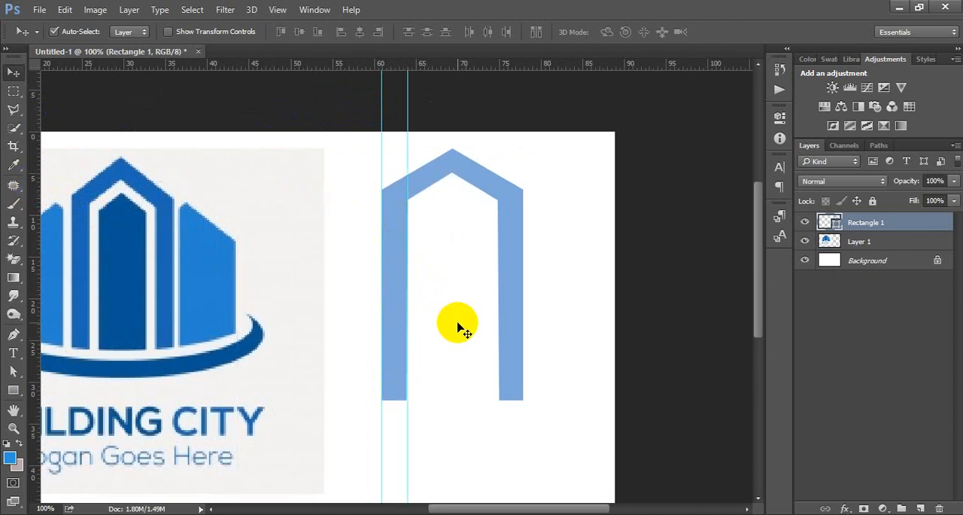
Move the second vertical guide exactly onto the inner edge of the arch's left leg.
key("ctrl")
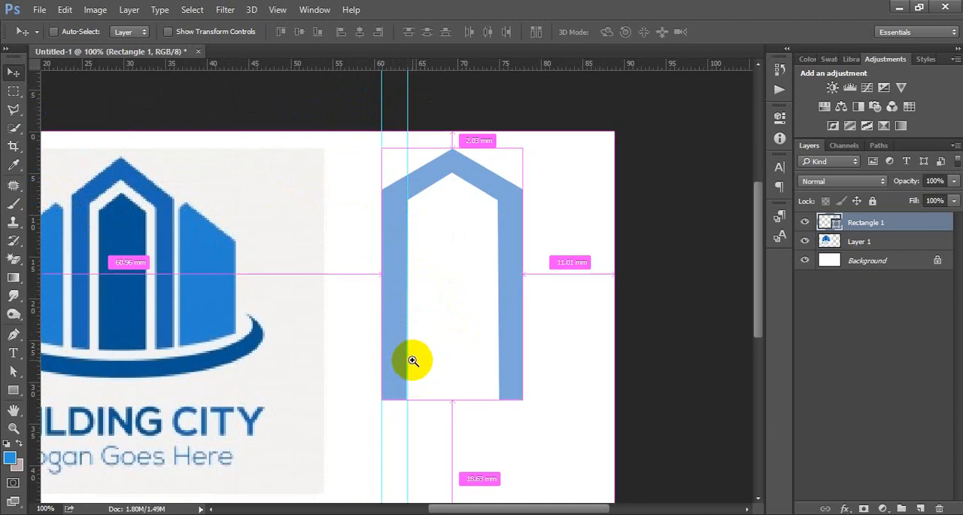
left_click(413, 360, "ctrl")
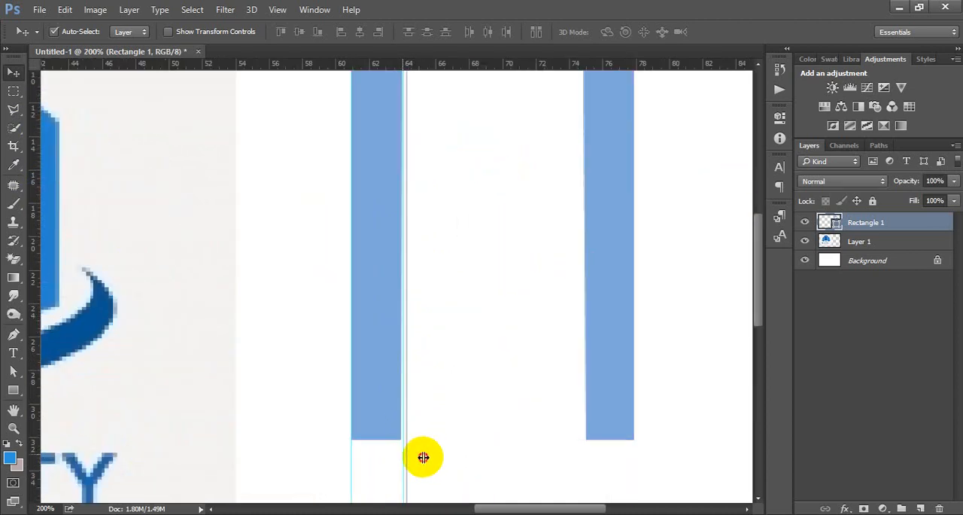
left_click_drag(423, 457, 402, 453)
scroll(450, 449, "up", 1)
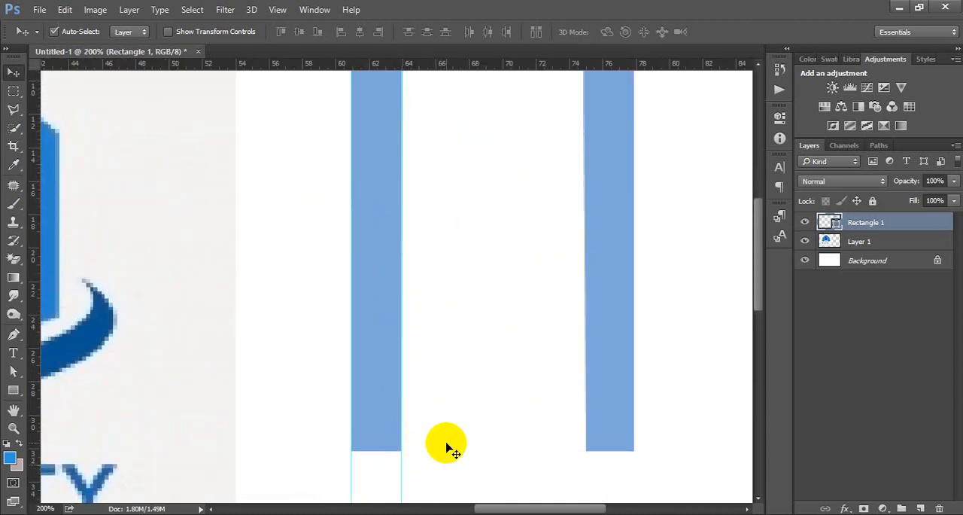
Try to align the anchor point at the top of the left leg's inner edge with the inner guide.
scroll(447, 444, "up", 5)
left_click_drag(396, 179, 462, 267)
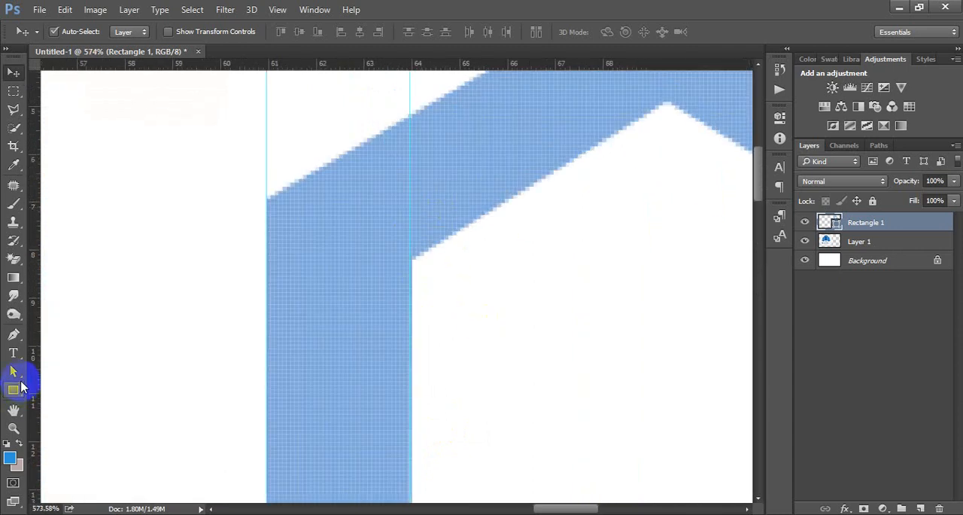
left_click(14, 372)
left_click(416, 261)
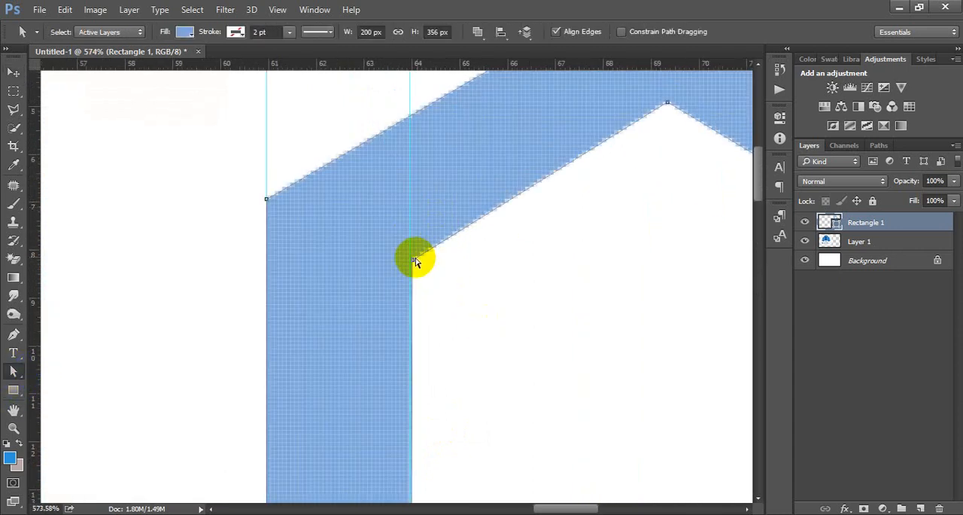
mouse_move(412, 259)
left_mouse_down()
mouse_move(434, 259)
mouse_move(409, 261)
left_mouse_up()
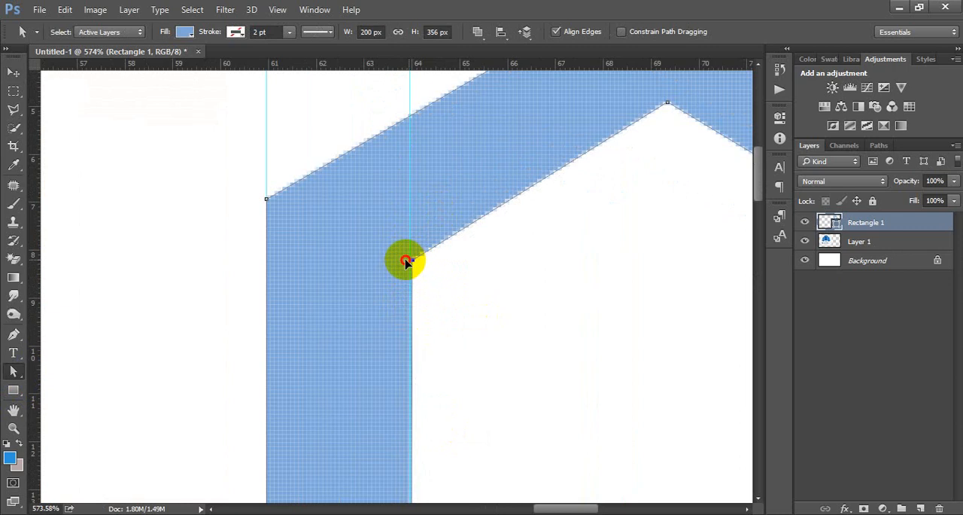
left_click_drag(407, 261, 412, 260)
left_click(14, 74)
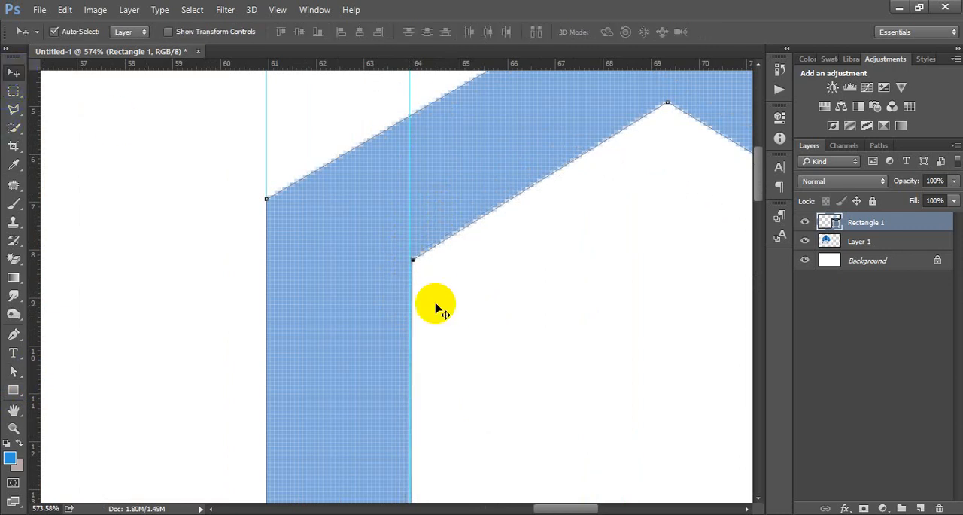
left_click(409, 288, "ctrl+alt")
left_click(409, 288, "ctrl+alt")
left_click(409, 288, "ctrl+alt")
left_click(409, 288, "ctrl+alt")
left_click(409, 288, "ctrl+alt")
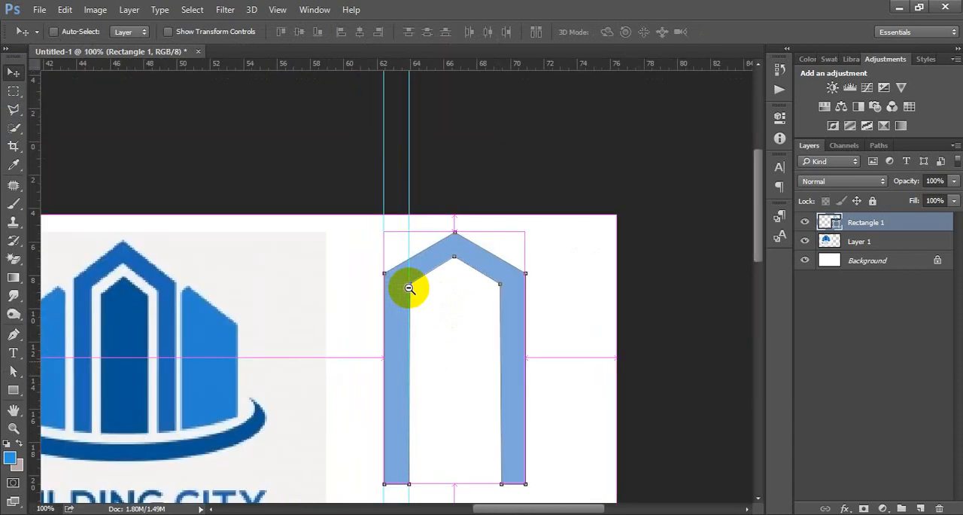
Place vertical guides along the outer and inner edges of the arch's right leg and one through the roof peak.
left_click_drag(441, 340, 379, 242)
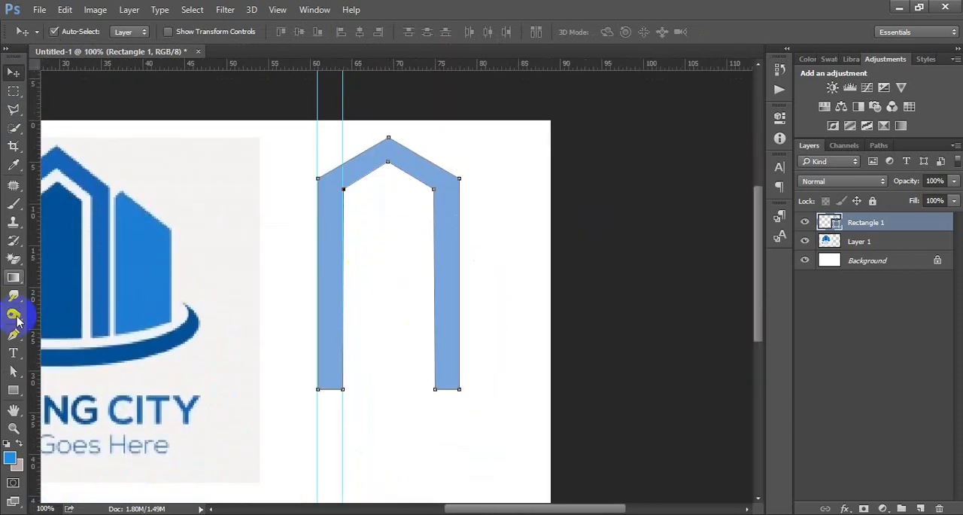
left_click_drag(33, 256, 458, 254)
left_click_drag(33, 263, 436, 235)
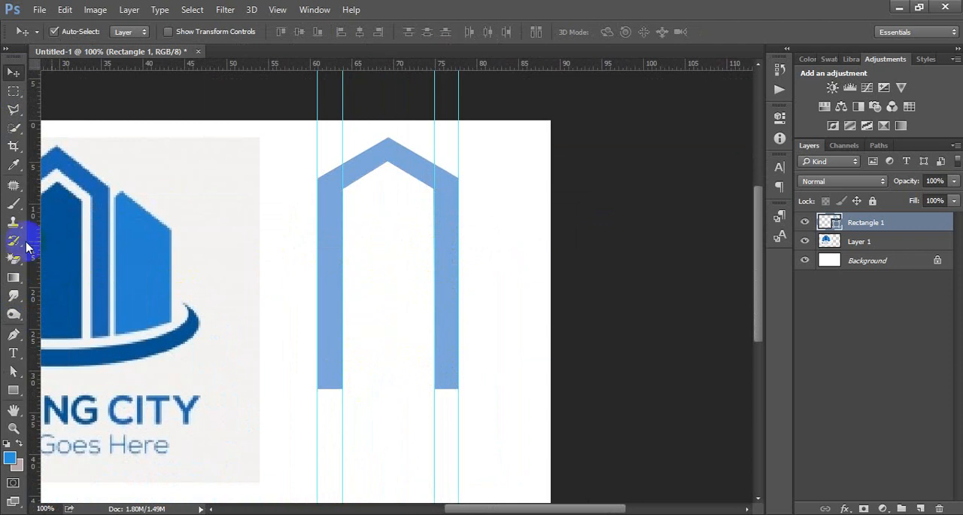
left_click_drag(32, 252, 388, 249)
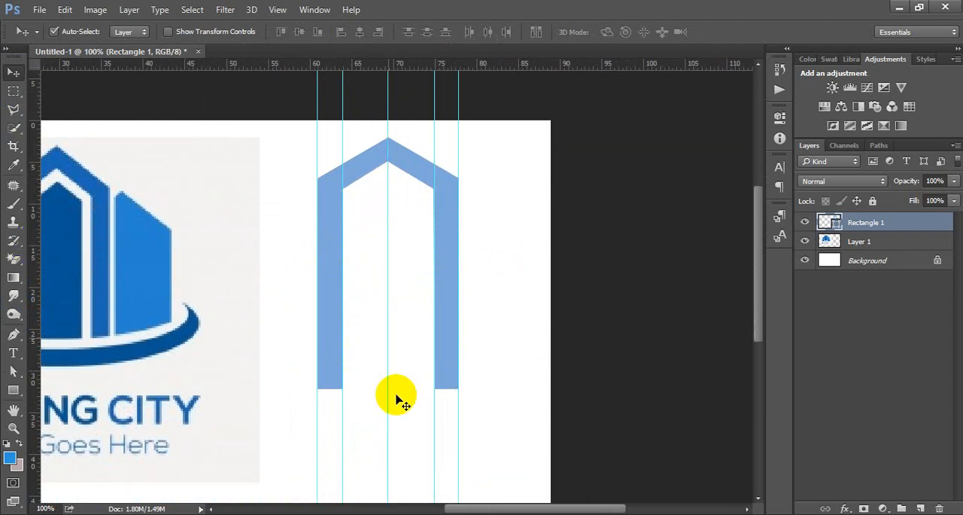
Align the arch's inner peak with the centre guide and its two inner corner anchor points with the legs' inner guides.
left_click(387, 180, "ctrl")
left_click(386, 179, "ctrl")
left_click(386, 180, "ctrl")
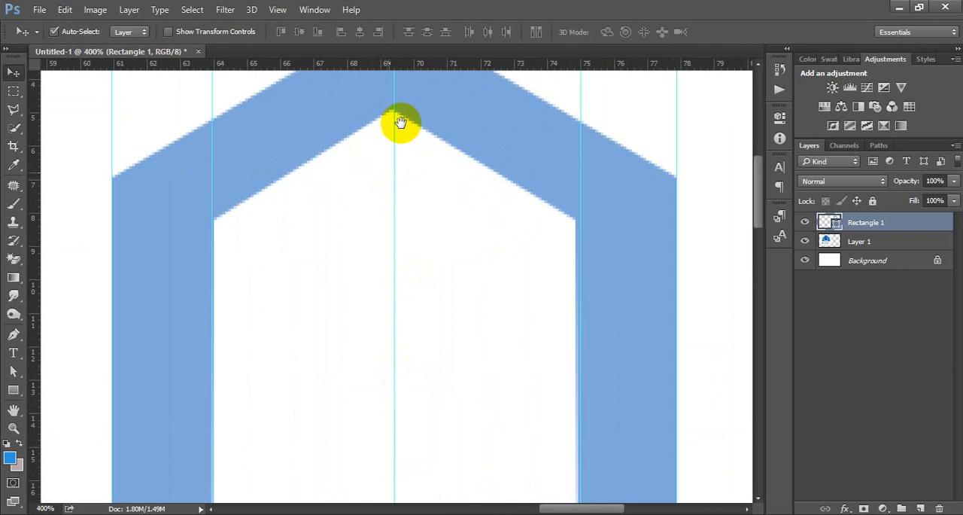
left_click_drag(403, 124, 405, 254)
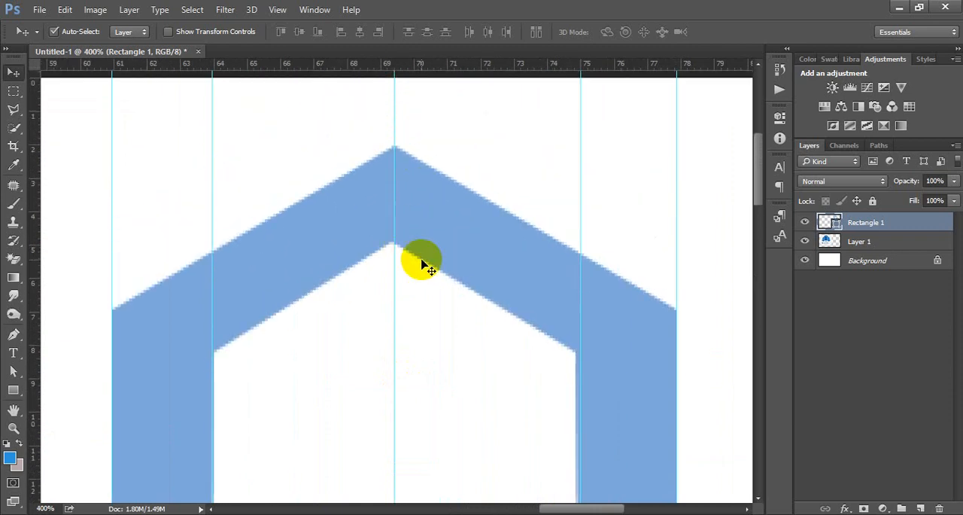
left_click(13, 372)
left_click(358, 255)
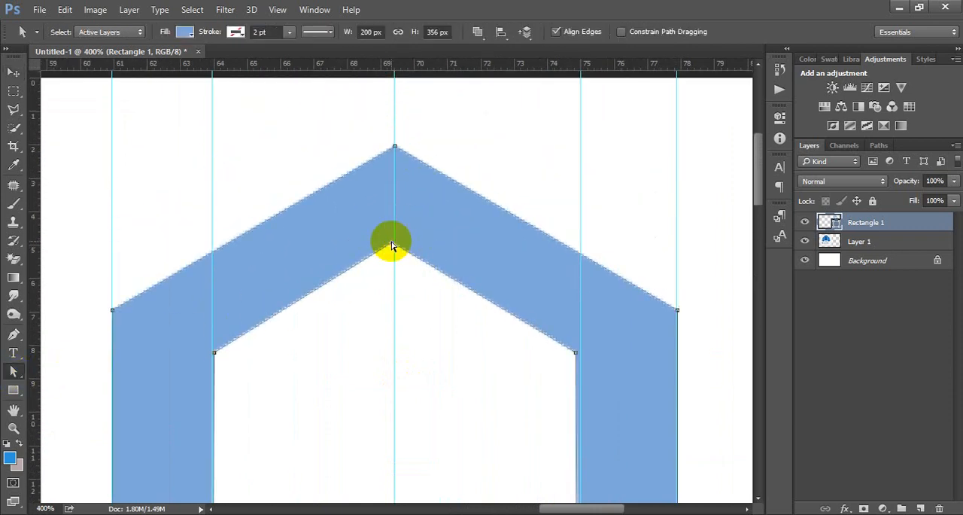
mouse_move(393, 243)
left_mouse_down()
mouse_move(397, 222)
mouse_move(394, 242)
left_mouse_up()
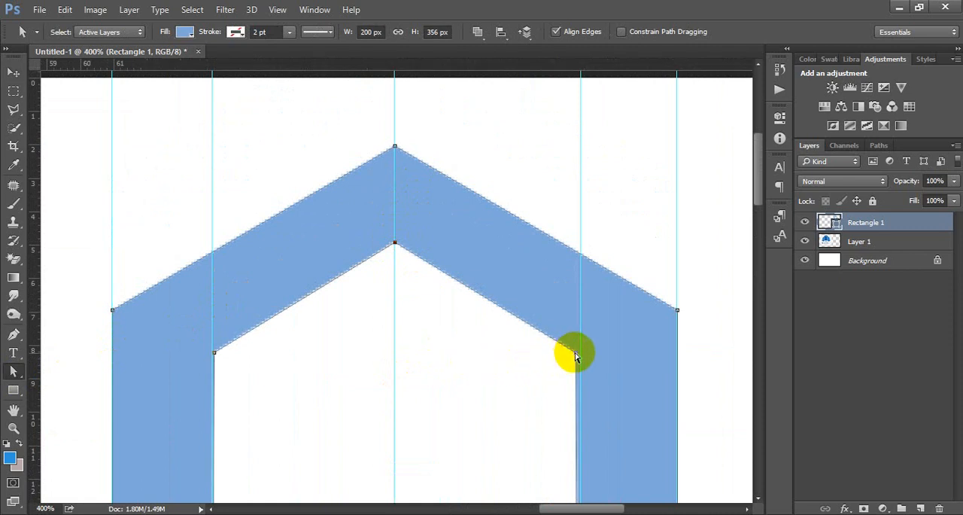
left_click_drag(571, 355, 580, 352)
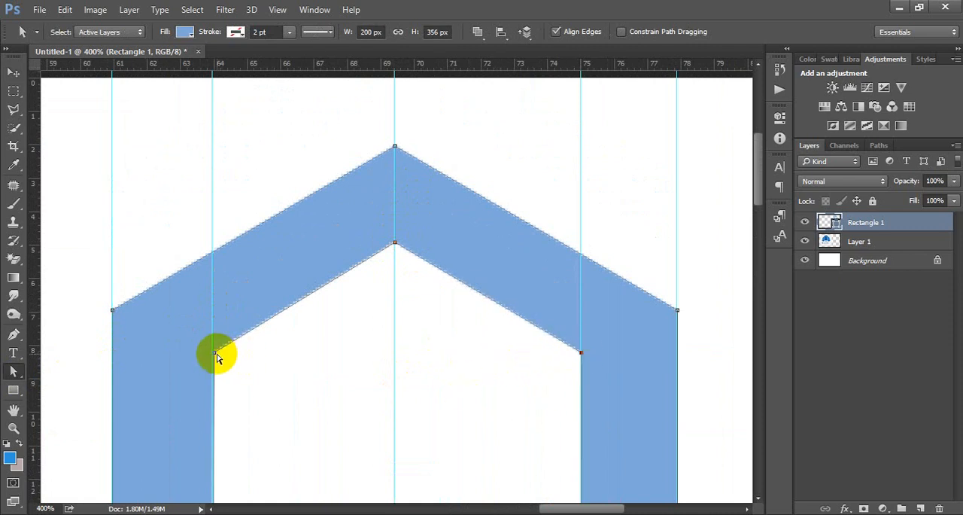
left_click_drag(215, 352, 211, 355)
left_click(293, 372)
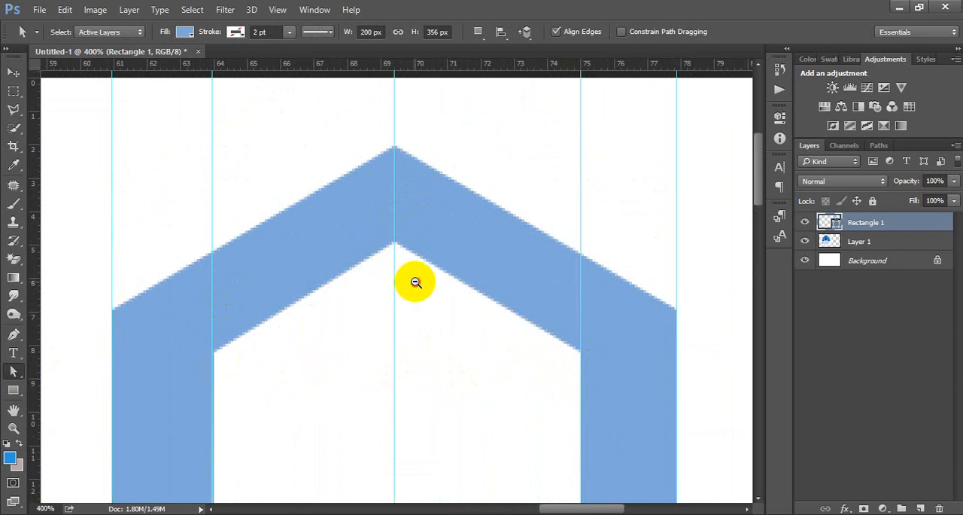
Draw a rectangle of about 95 × 282 px centred between the arch's legs and hide its shape properties.
scroll(415, 282, "down", 4)
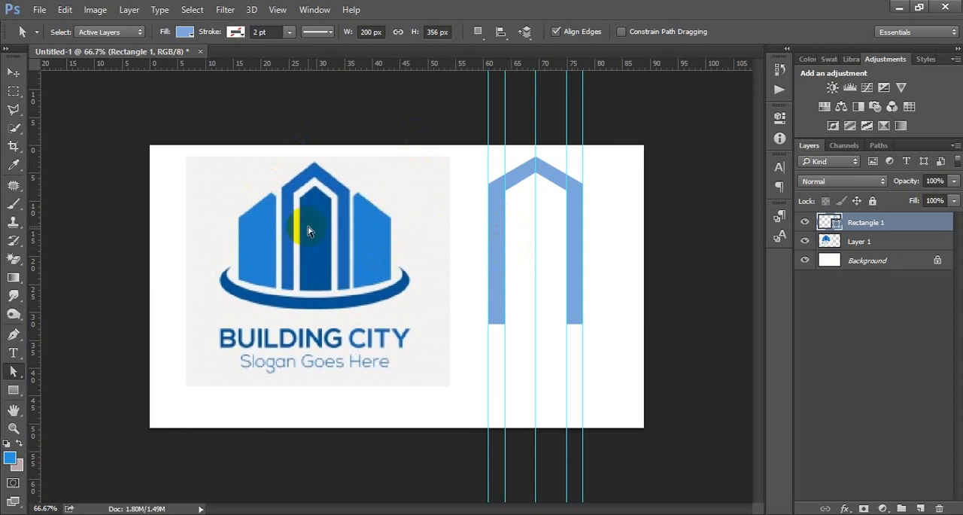
scroll(539, 242, "up", 1)
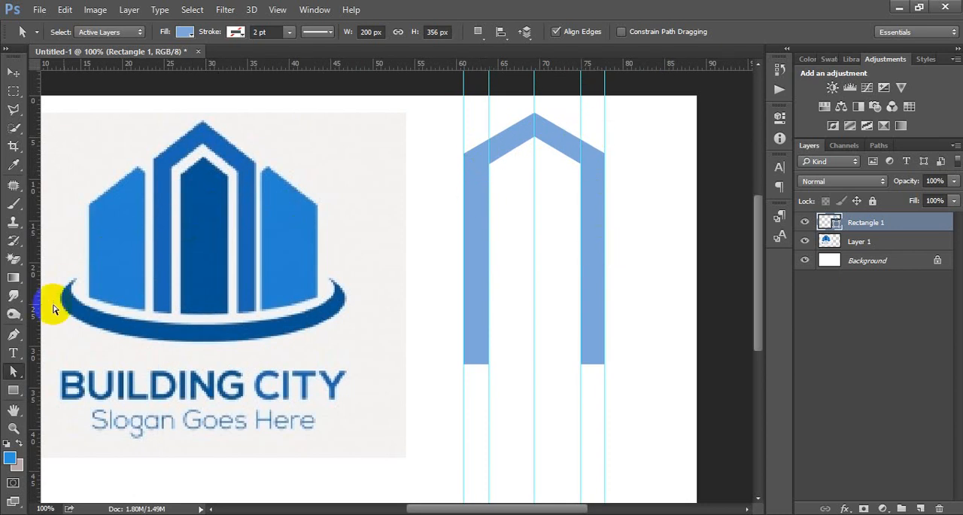
left_click(13, 390)
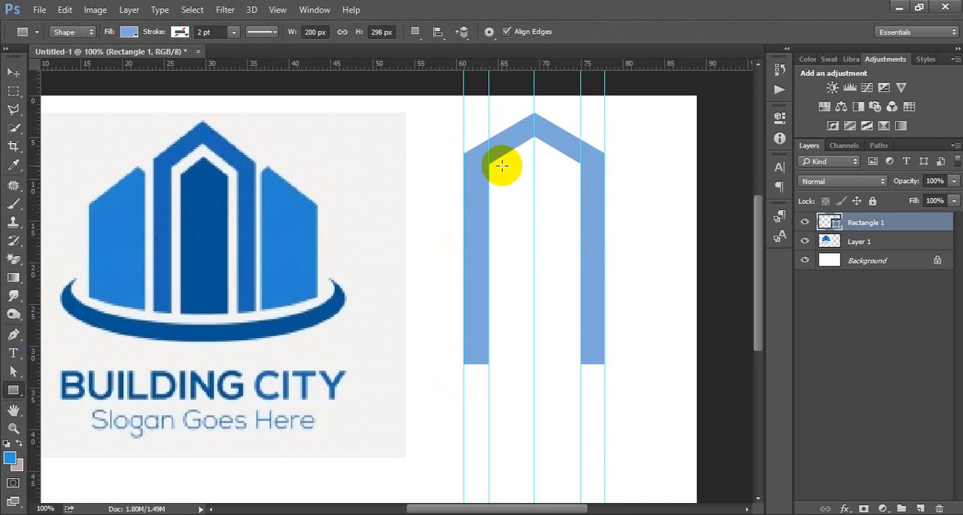
left_click_drag(501, 165, 566, 365)
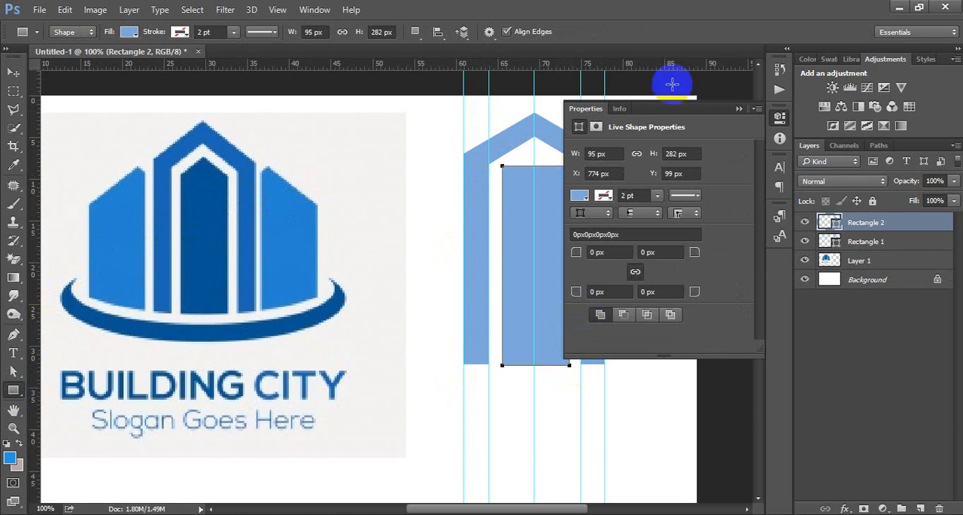
left_click(783, 120)
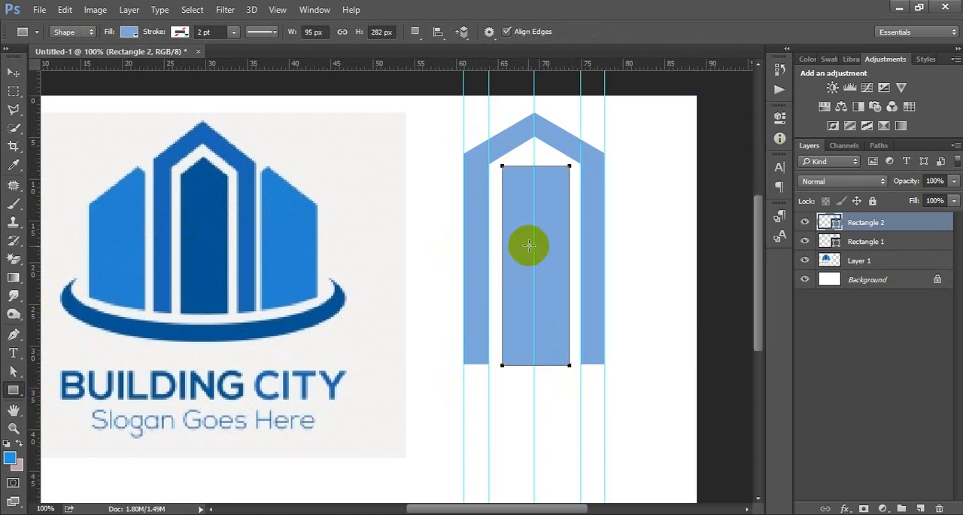
Lower the inner rectangle's top edge slightly with Free Transform, making the shape 273 px high.
key("ctrl+t")
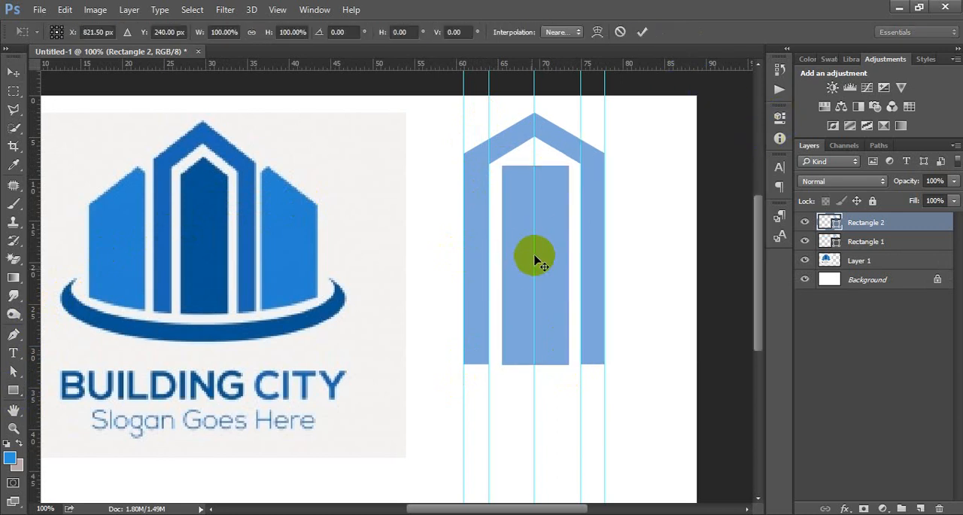
left_click_drag(536, 166, 537, 173)
key("Return")
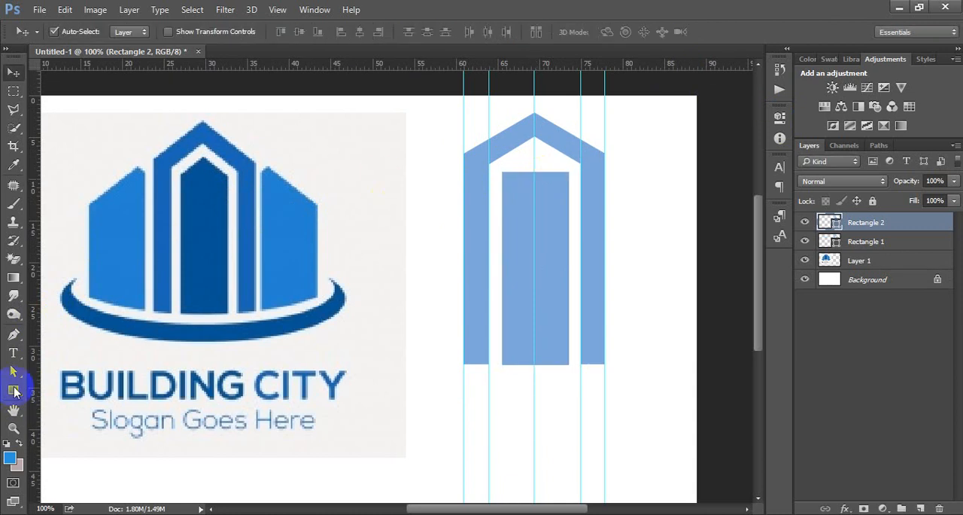
Add an anchor point where the inner rectangle's top edge meets the centre guide and convert it to a corner point.
left_click(12, 371)
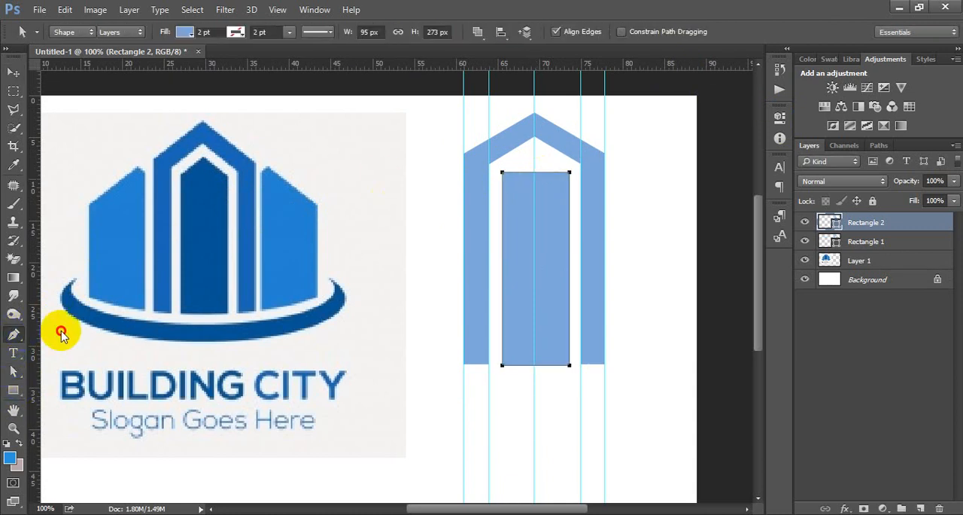
left_click_drag(14, 334, 76, 357)
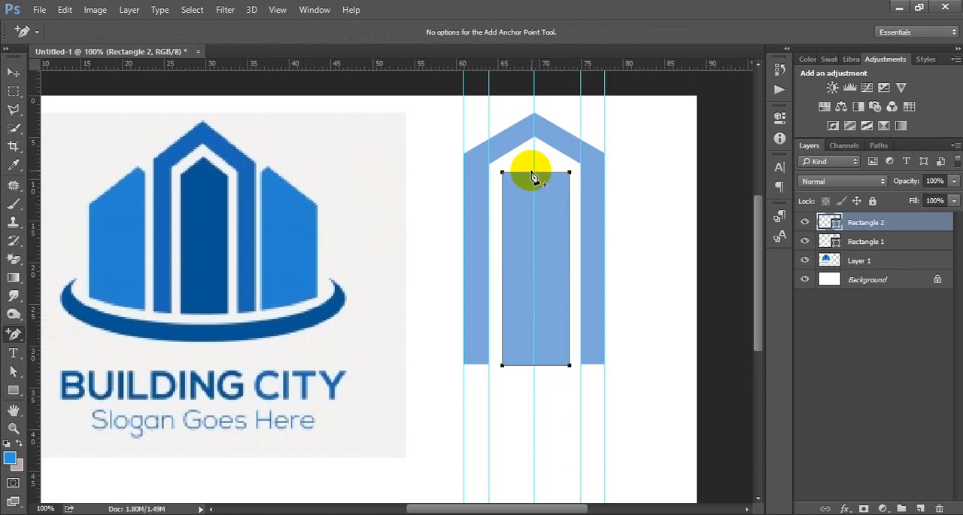
mouse_move(535, 172)
left_mouse_down()
mouse_move(531, 210)
mouse_move(539, 179)
left_mouse_up()
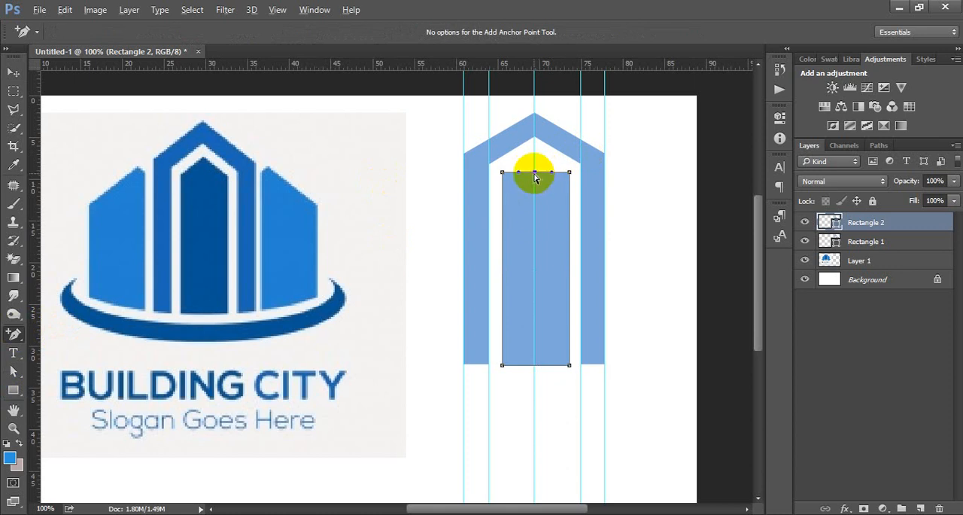
mouse_move(13, 334)
left_mouse_down()
mouse_move(60, 323)
mouse_move(78, 332)
left_mouse_up()
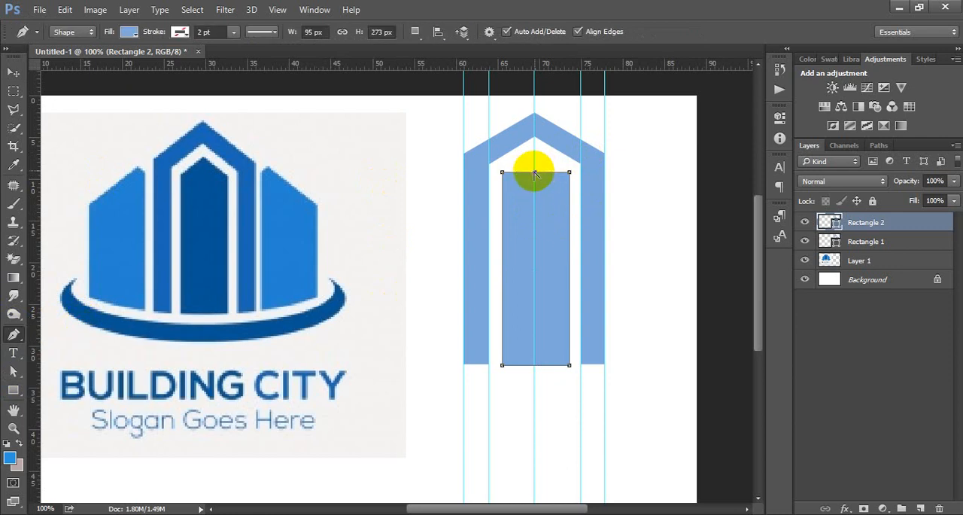
Raise the inner rectangle's new top anchor point straight up into a pointed roof, making the shape 299 px high.
left_click(13, 371)
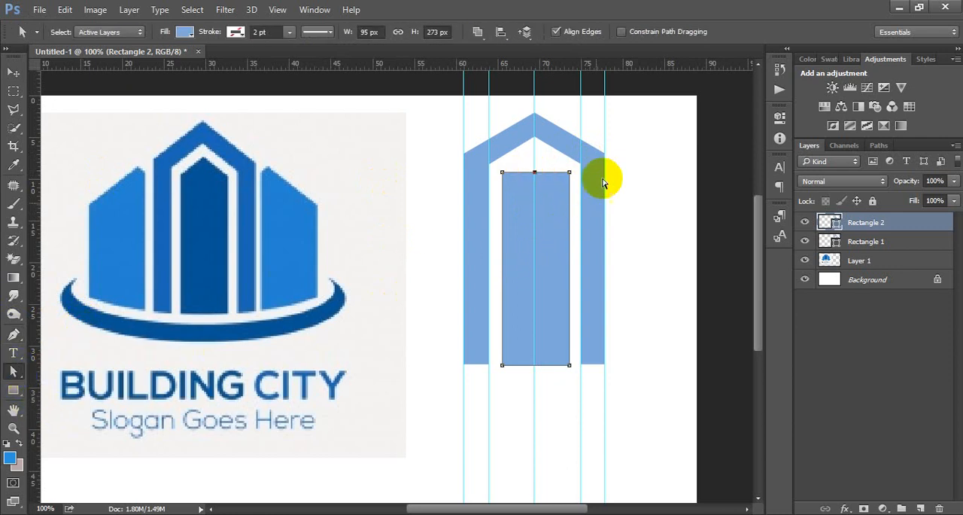
left_click_drag(535, 171, 535, 154)
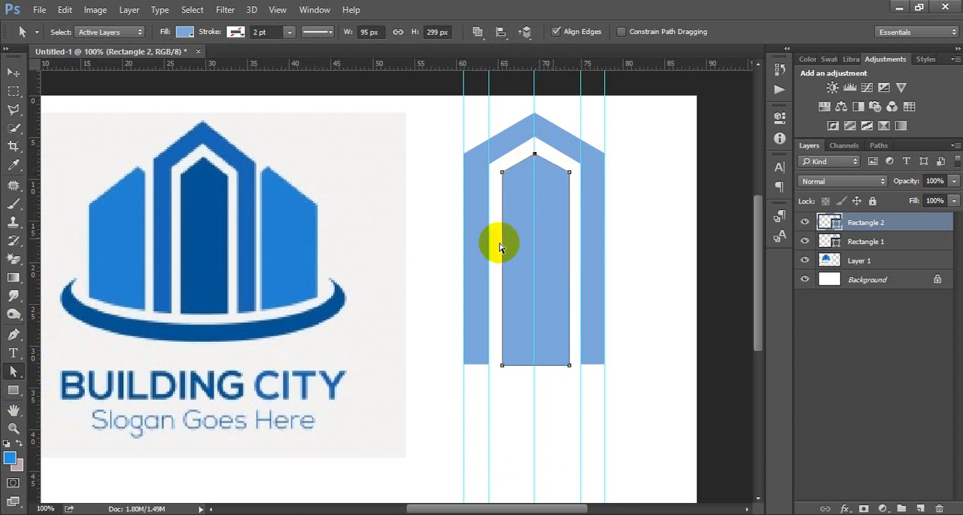
left_click(12, 73)
left_click(570, 419)
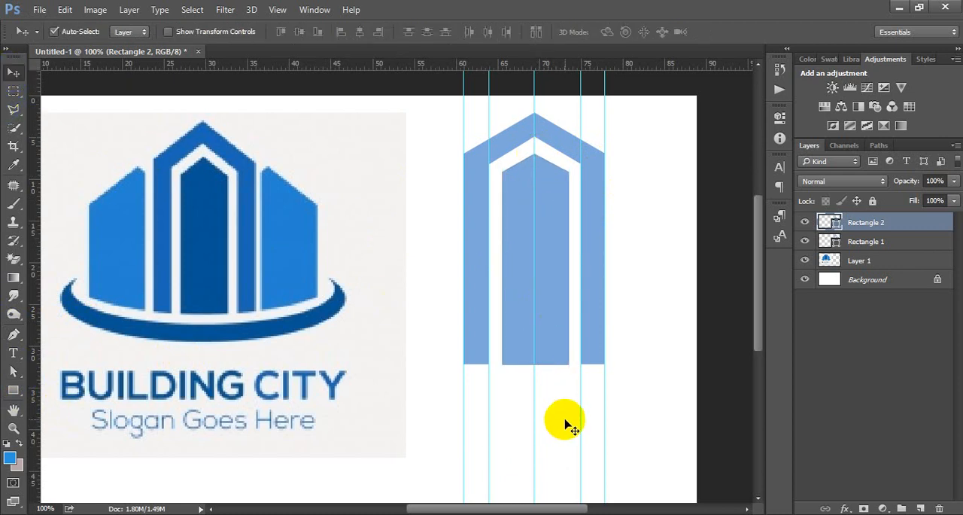
Fill the inner pointed shape with the dark blue sampled from the reference logo's central tower.
left_click(546, 297)
left_click(841, 223)
double_click(831, 223)
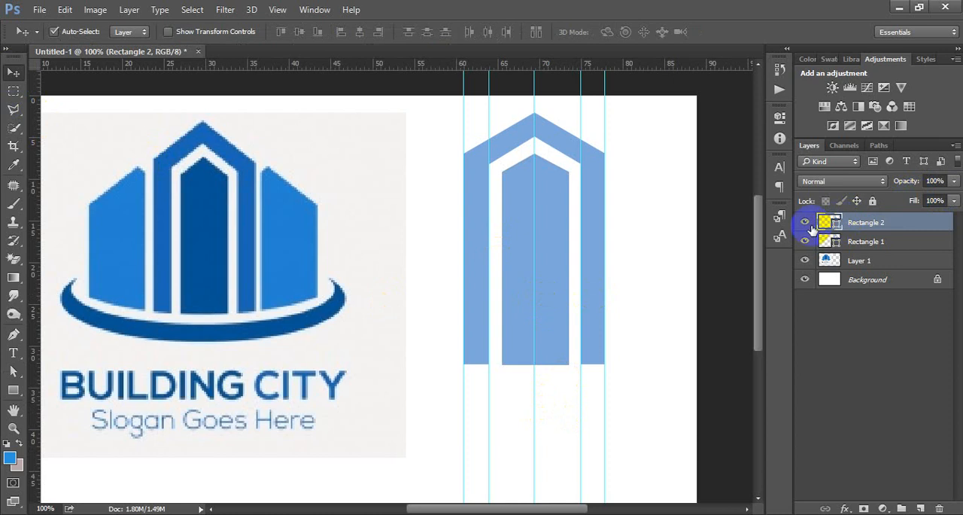
left_click(197, 248)
left_click(865, 108)
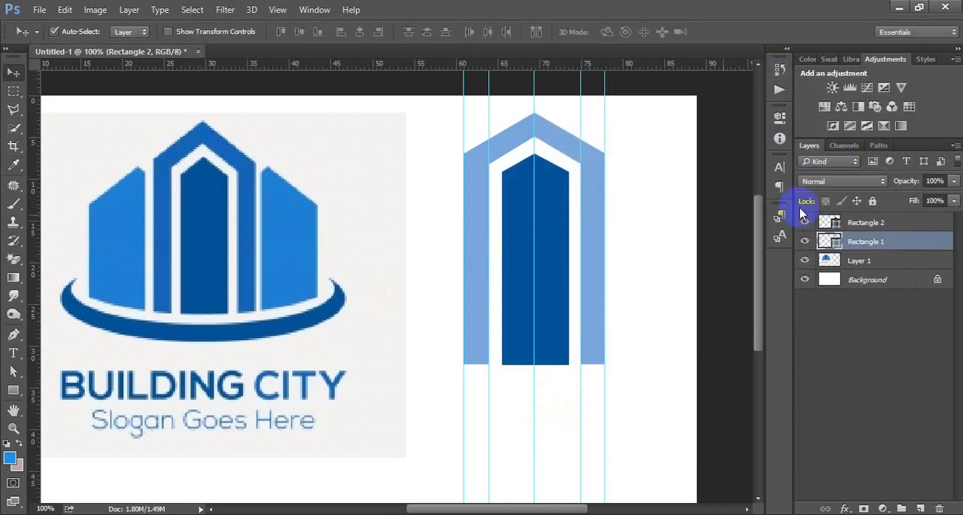
Fill the arch shape with the medium blue sampled from the reference logo's arch.
left_click(836, 242)
double_click(836, 243)
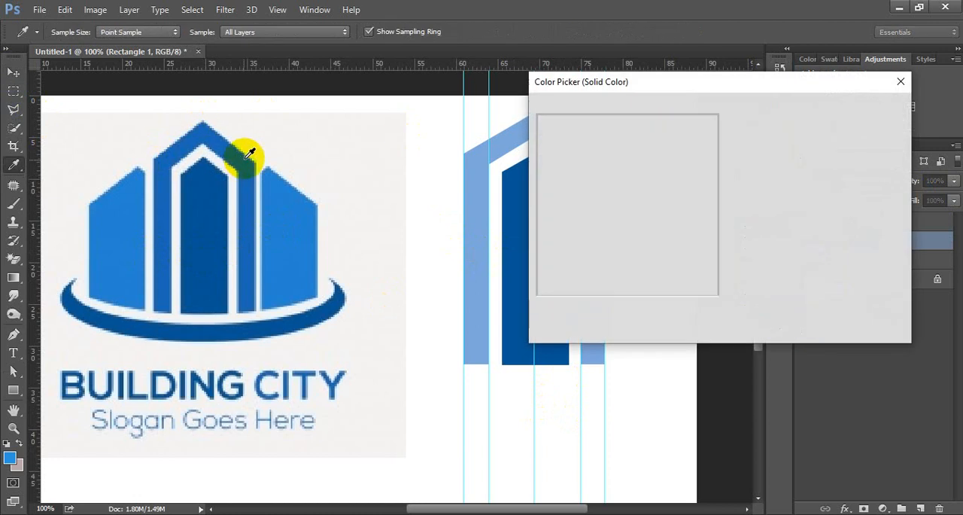
left_click(247, 155)
left_click(828, 109)
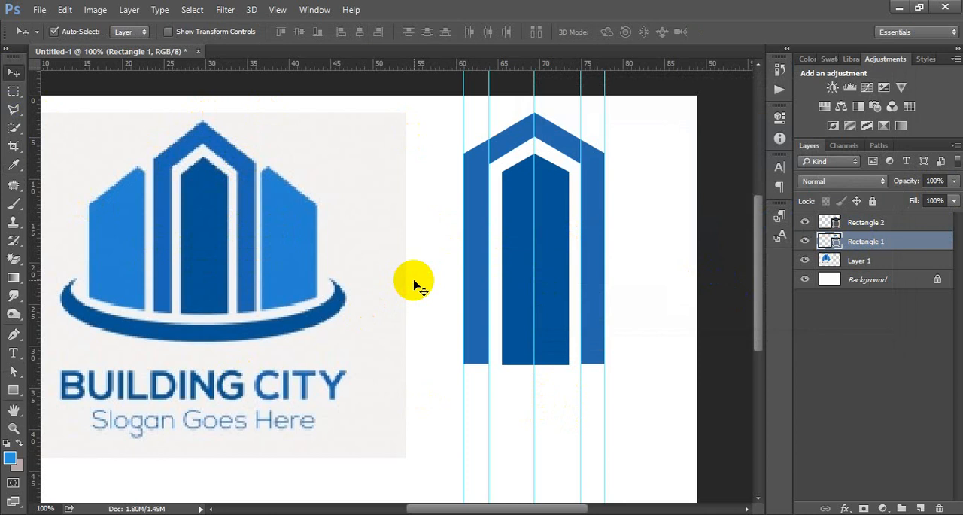
Draw a rectangle about 53 × 243 px just outside the arch's left leg, ending near the arch's base.
key("ctrl+minus")
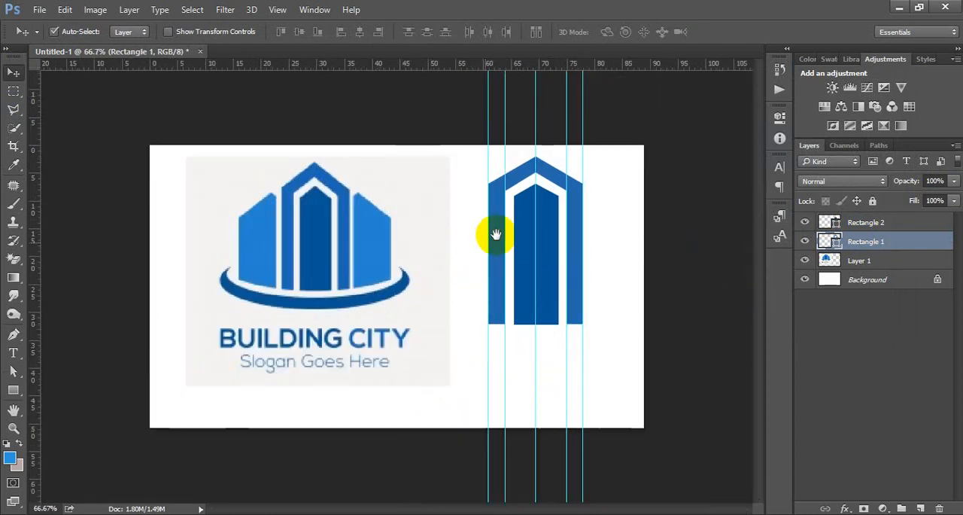
key("ctrl+plus")
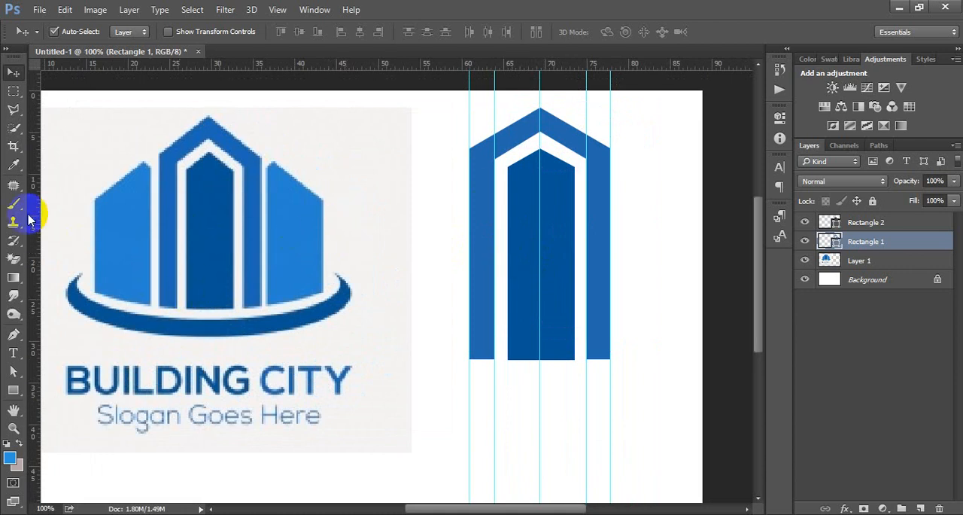
left_click(13, 91)
left_click(14, 335)
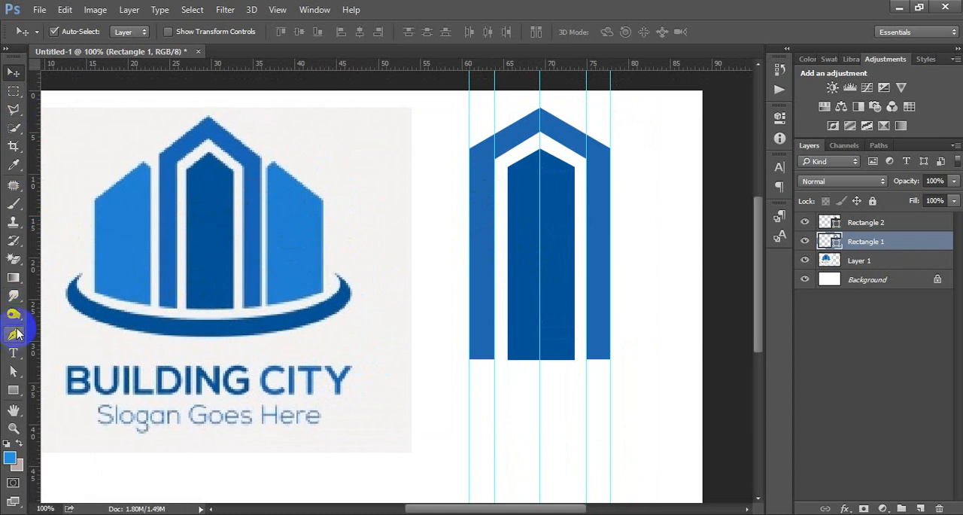
left_click(13, 390)
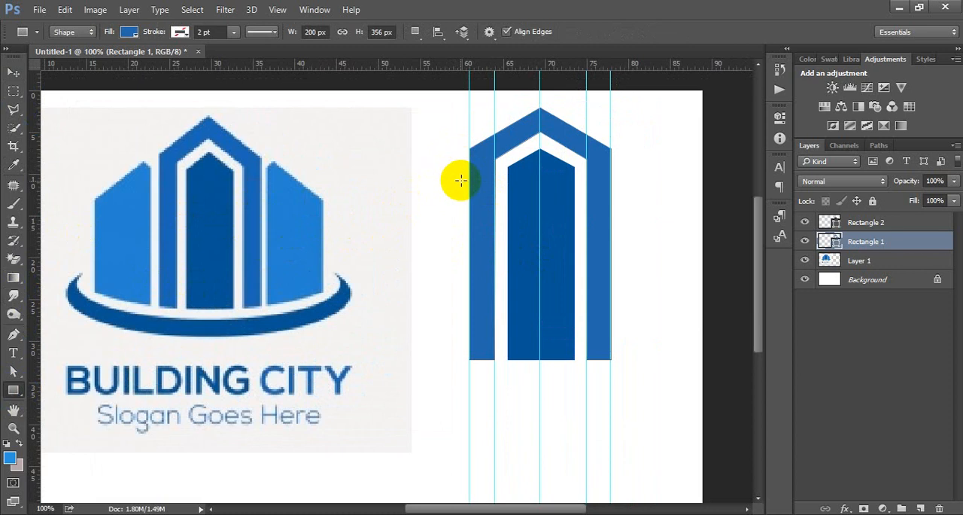
left_click_drag(463, 185, 426, 355)
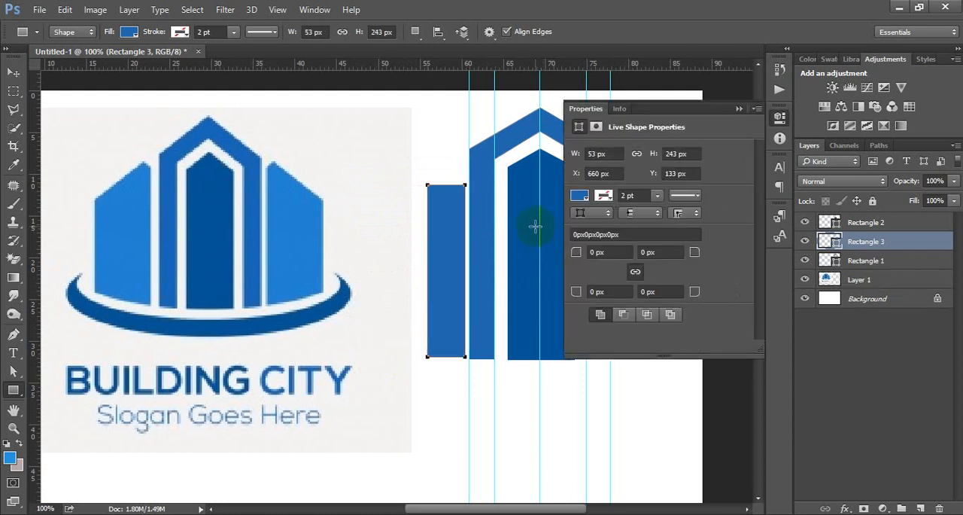
Move the new rectangle away from the arch's left leg to X 650 px, Y 136 px, leaving a narrow gap.
key("v")
key("shift+Left")
key("shift+Left")
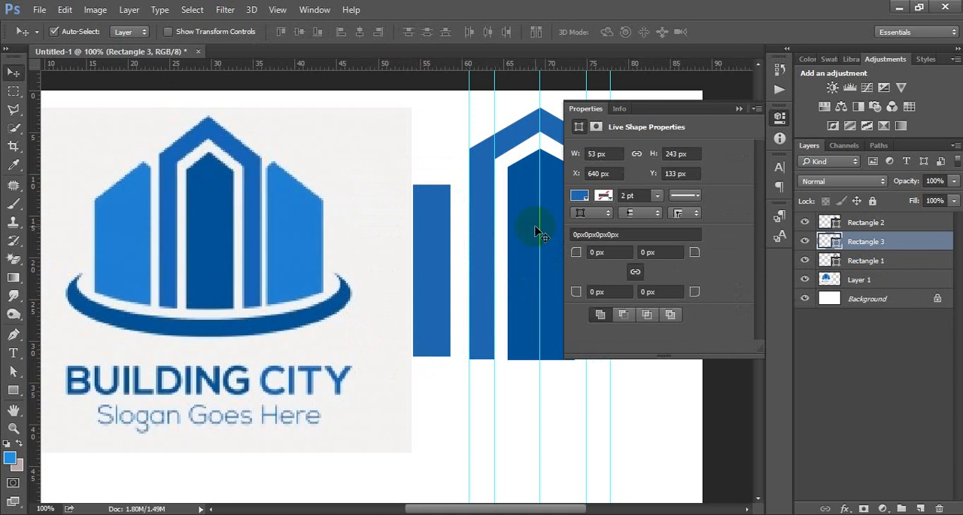
key("shift+Right")
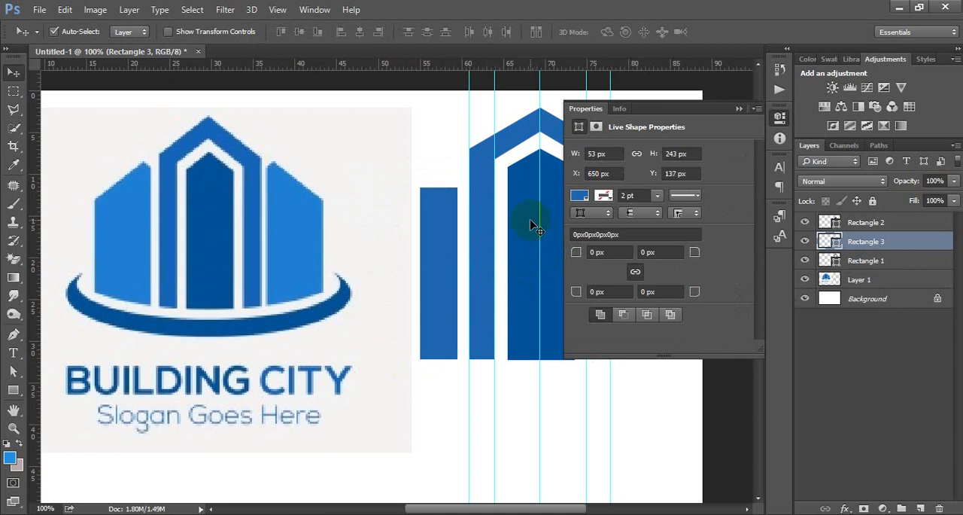
left_click(779, 119)
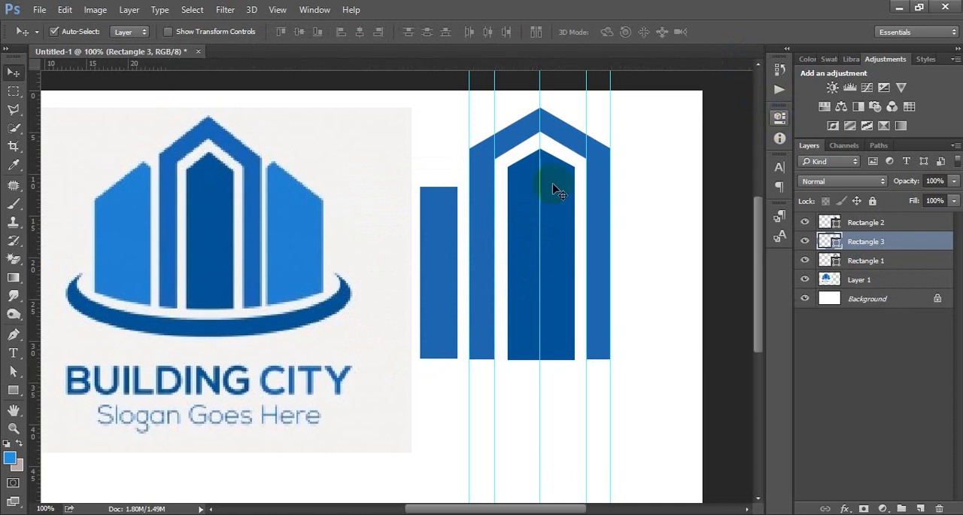
Place a horizontal guide at the arch's shoulder and raise the side rectangle's outer top corner to it, making the shape 297 px high.
left_click(459, 212, "ctrl")
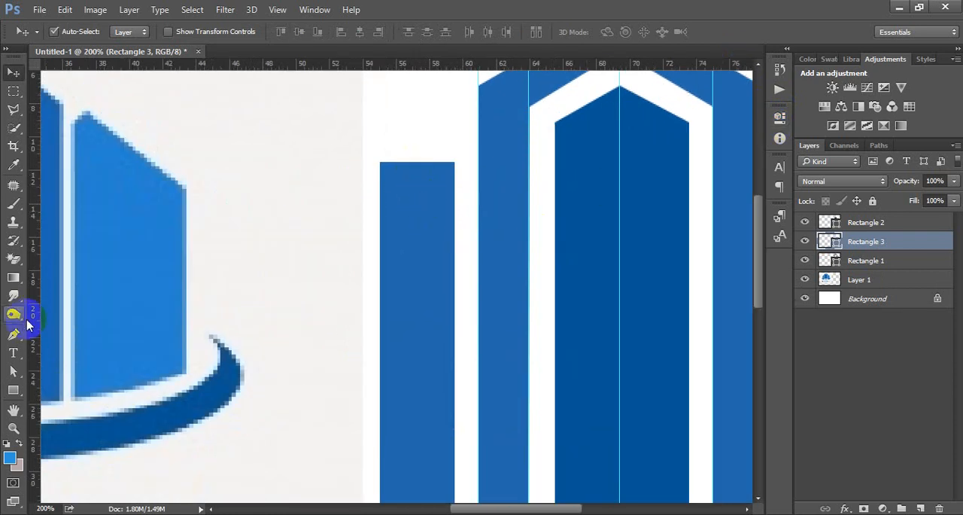
left_click(15, 374)
left_click(408, 167)
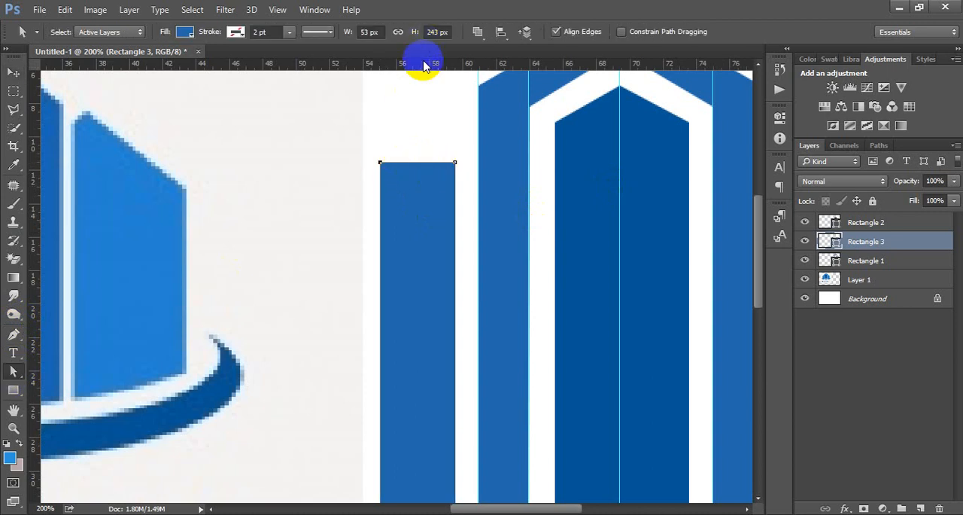
scroll(420, 120, "up", 2)
left_click_drag(434, 69, 436, 140)
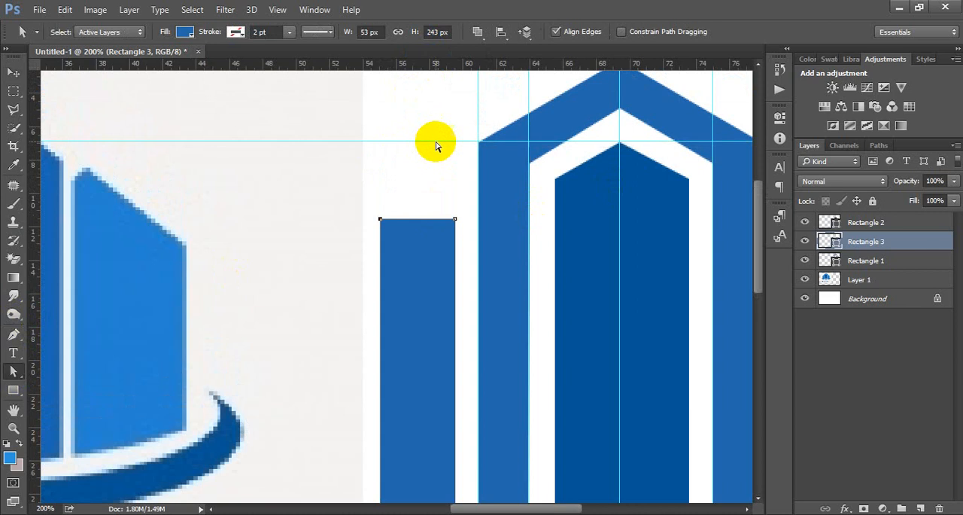
left_click(381, 219)
left_click_drag(380, 218, 379, 142)
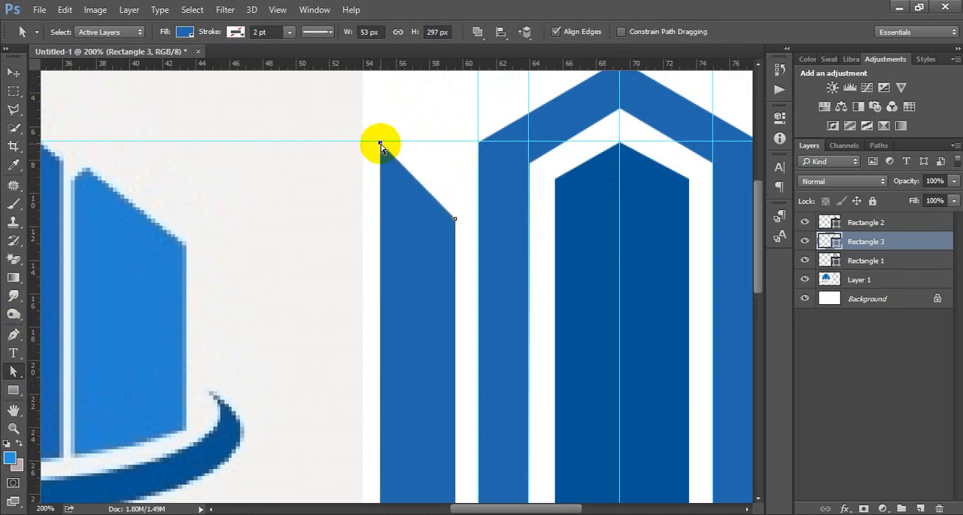
Duplicate the slanted side bar and flip the copy horizontally.
left_click(13, 72)
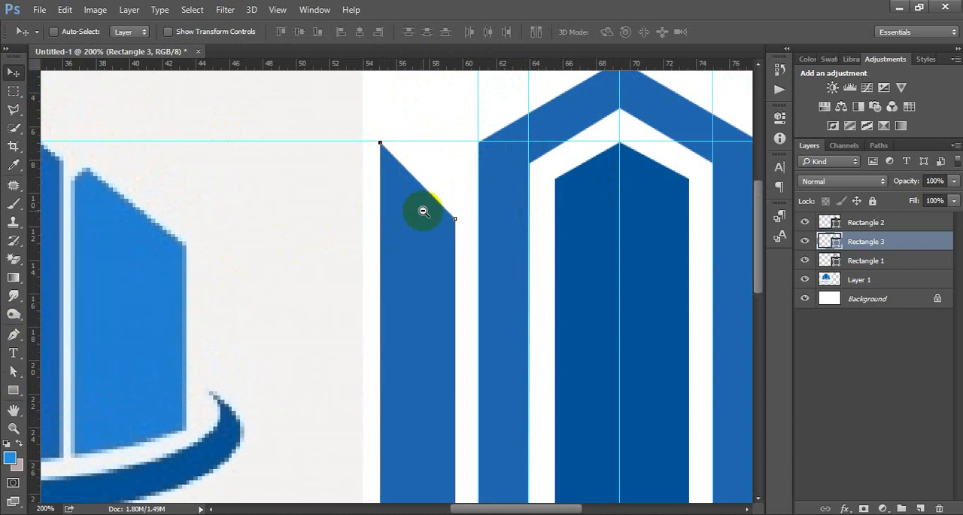
key("ctrl+minus")
key("ctrl+minus")
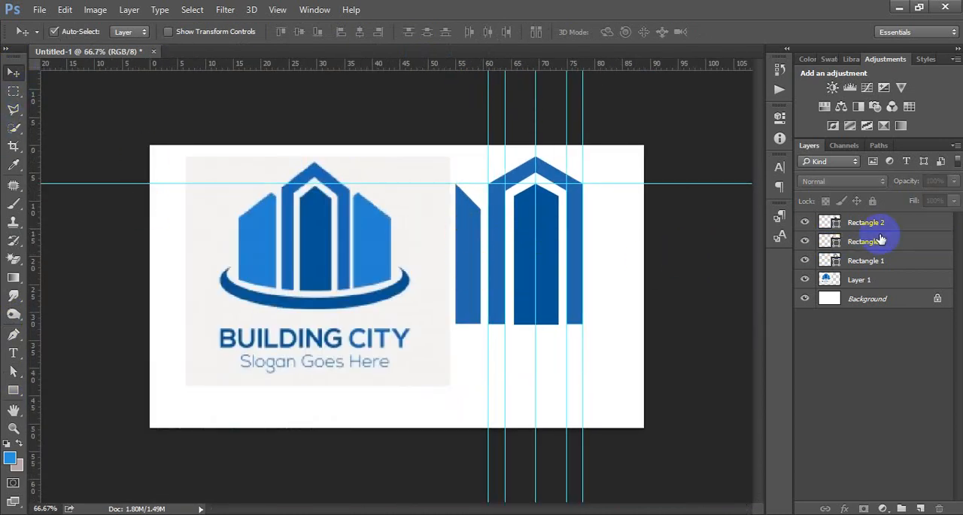
key("ctrl+j")
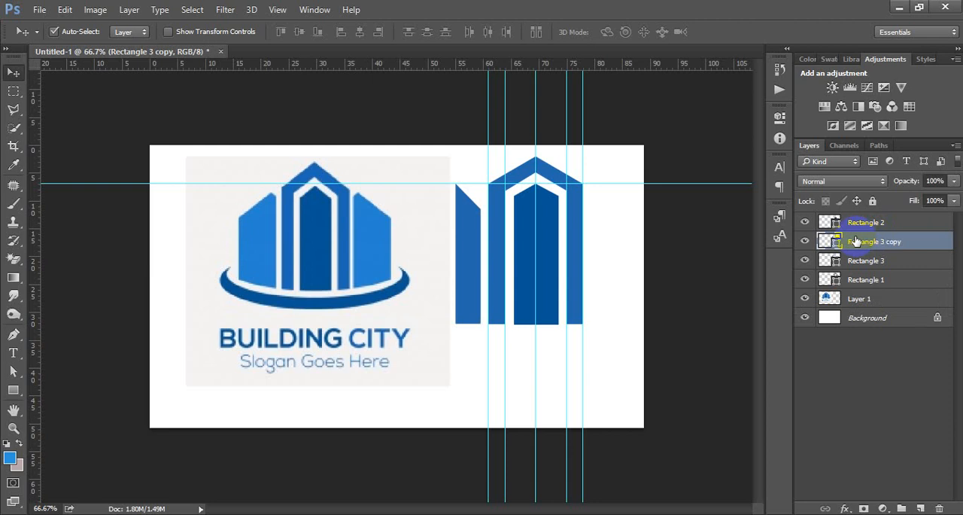
key("ctrl+t")
right_click(468, 251)
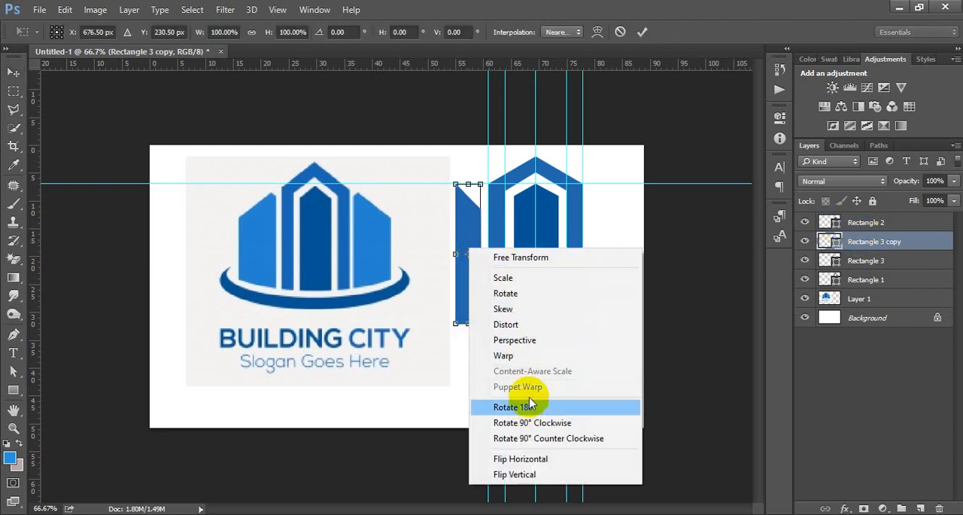
left_click(526, 458)
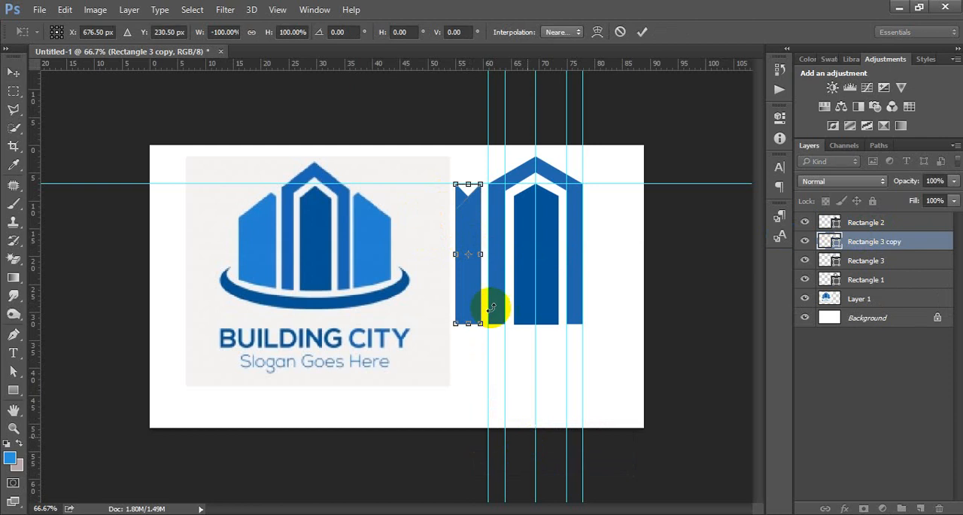
Move the flipped bar straight across to just outside the arch's right leg, centred at X 964.50 px, and apply the transform.
left_click_drag(472, 222, 611, 220)
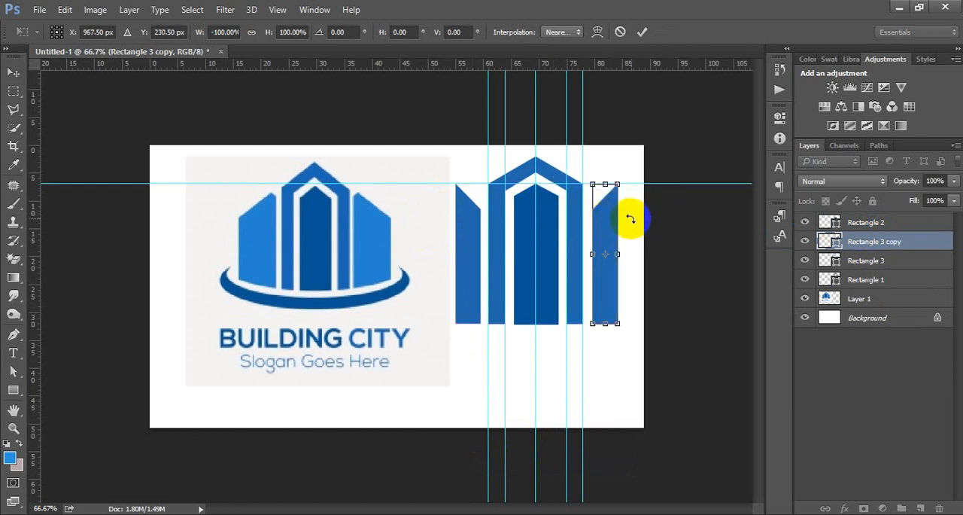
key("Left")
key("Left")
key("Left")
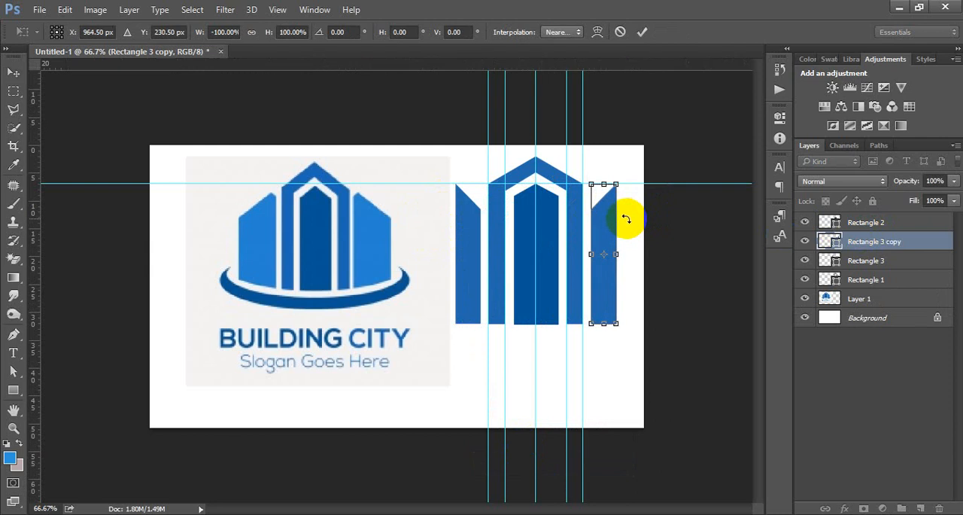
left_click(642, 32)
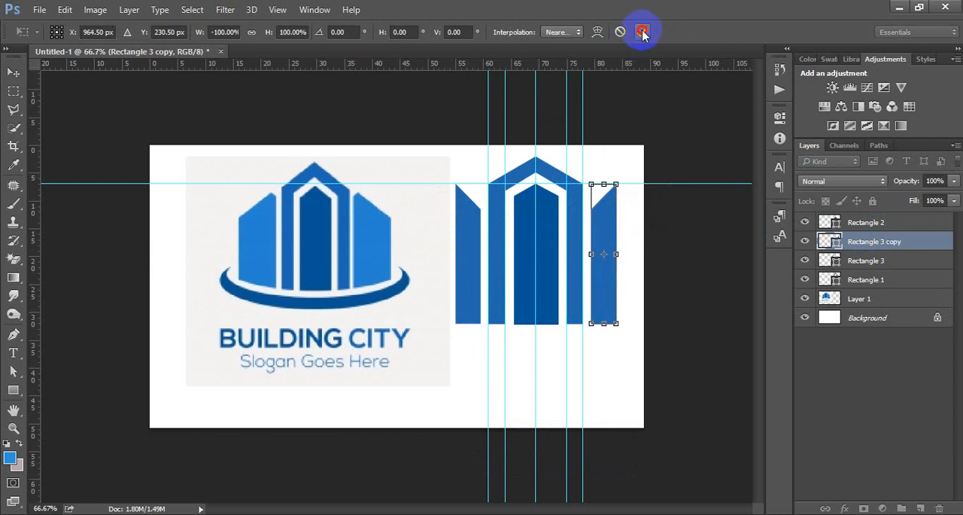
Hide the guides and the reference logo layer.
key("ctrl")
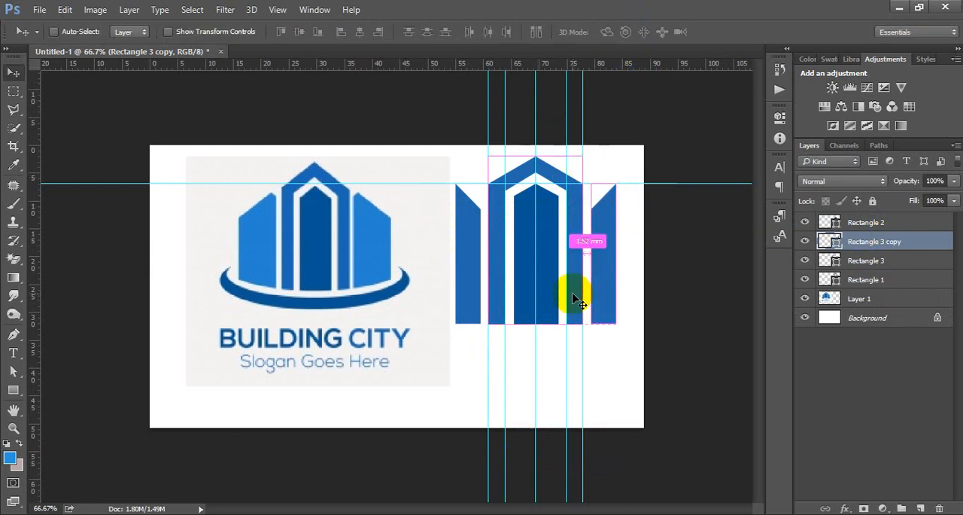
key("ctrl+h")
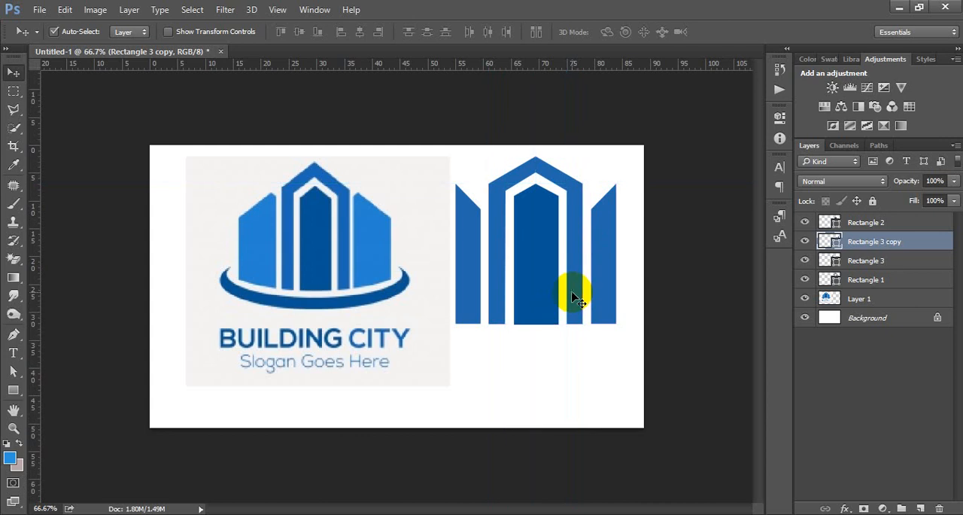
key("ctrl+minus")
left_click(387, 260)
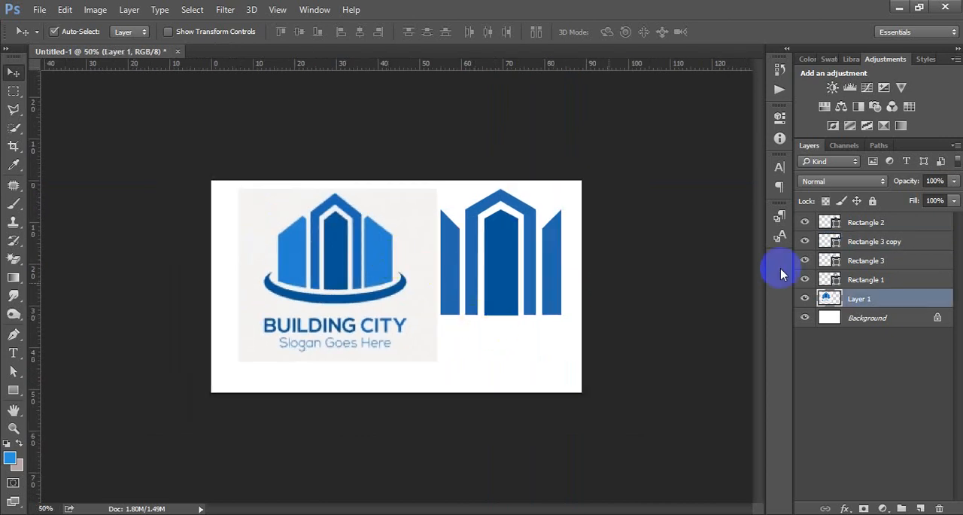
left_click(804, 299)
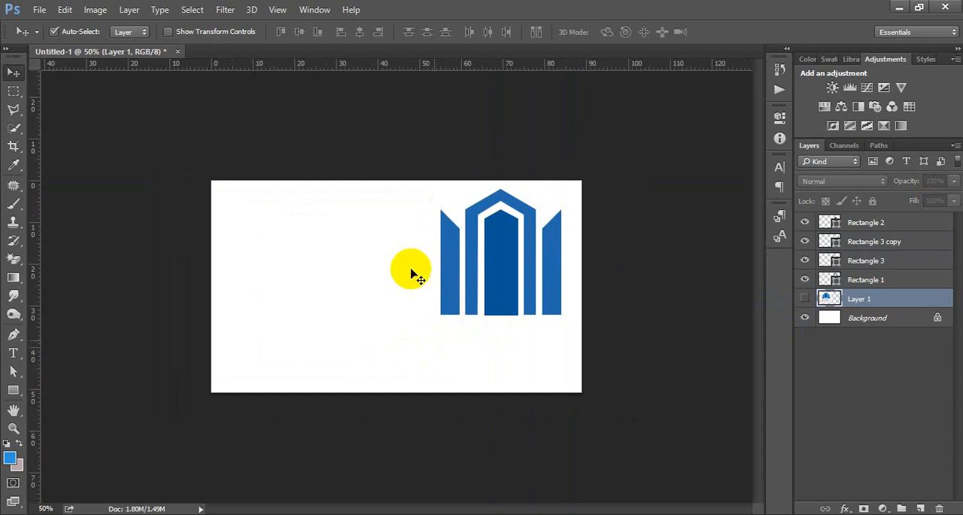
Select all four building shapes, scale them to about 108.5% and centre them at about X 555 px, Y 239 px on the canvas.
left_click_drag(614, 325, 365, 202)
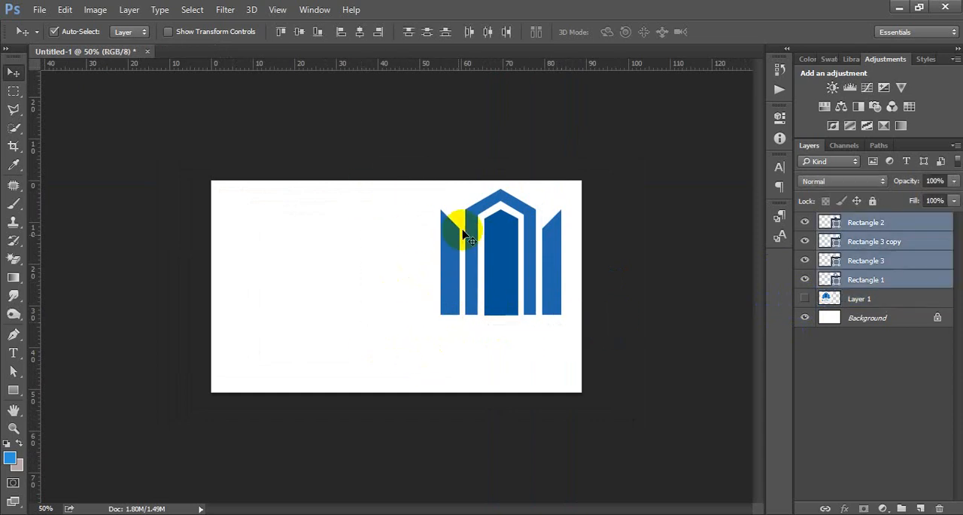
left_click_drag(499, 247, 409, 281)
key("ctrl+t")
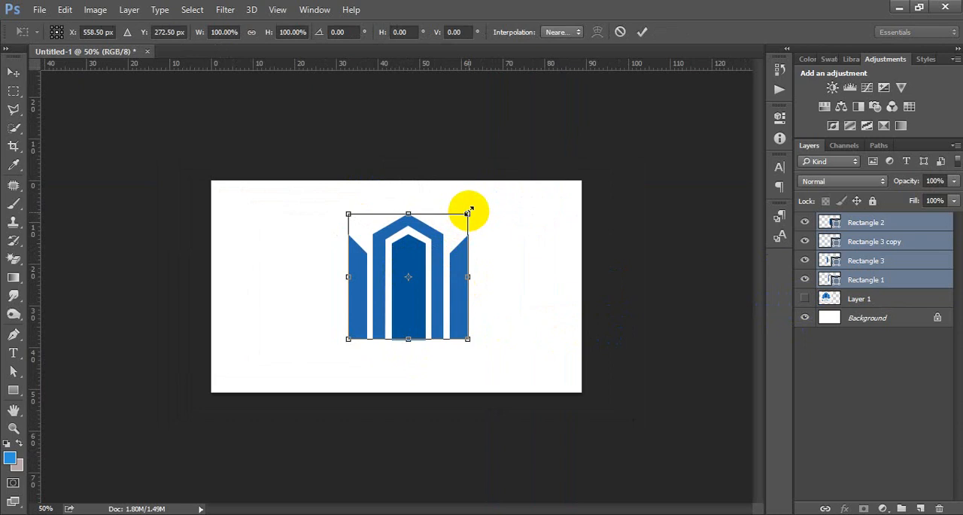
mouse_move(468, 210)
left_mouse_down()
mouse_move(499, 185)
mouse_move(473, 209)
left_mouse_up()
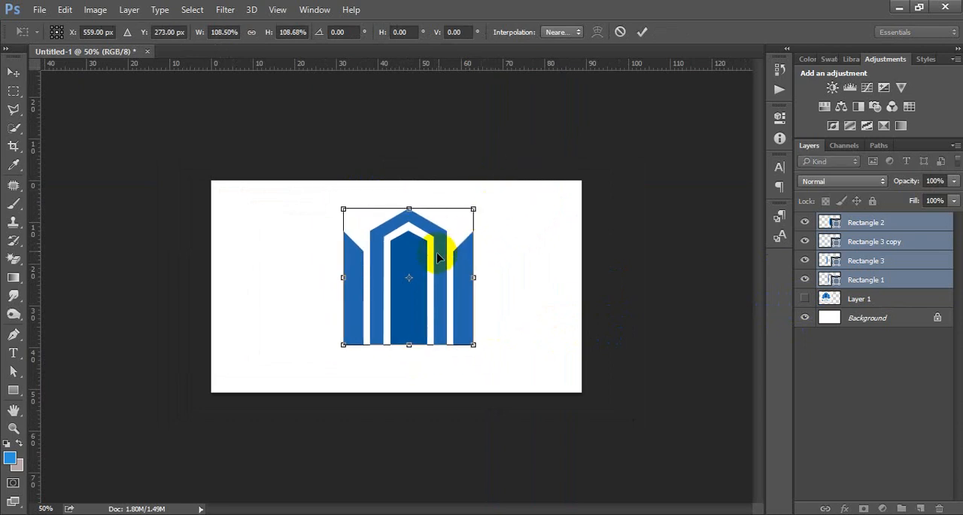
left_click_drag(439, 258, 438, 245)
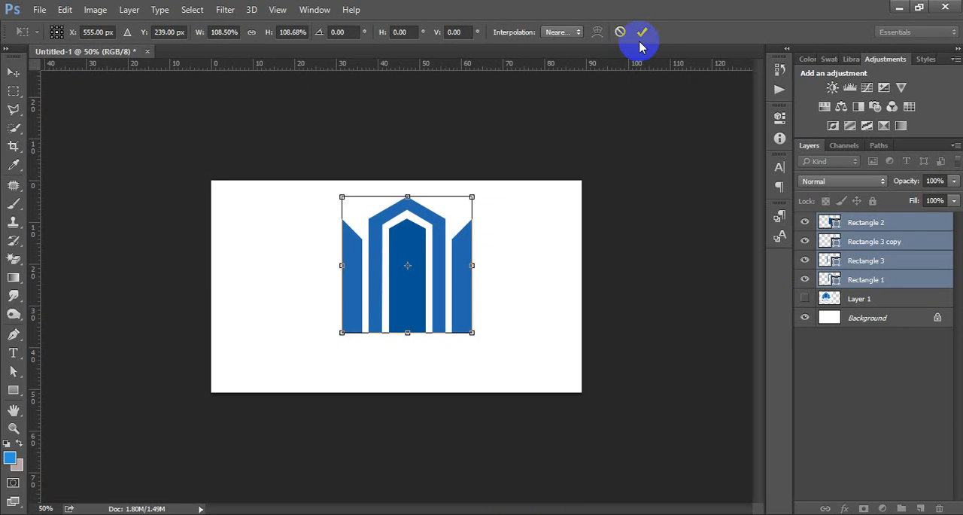
left_click(639, 46)
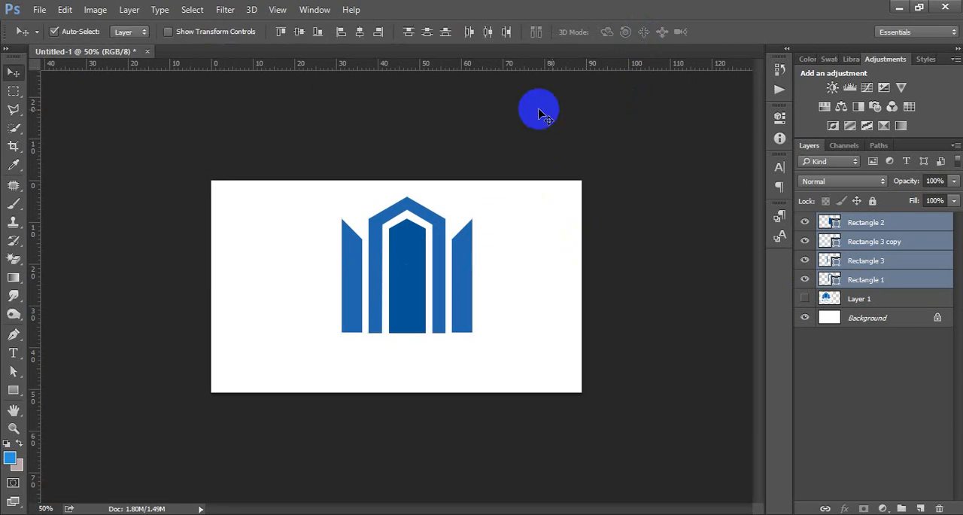
Show the reference logo briefly to compare it with the new building shapes, and hide it again.
left_click(846, 300)
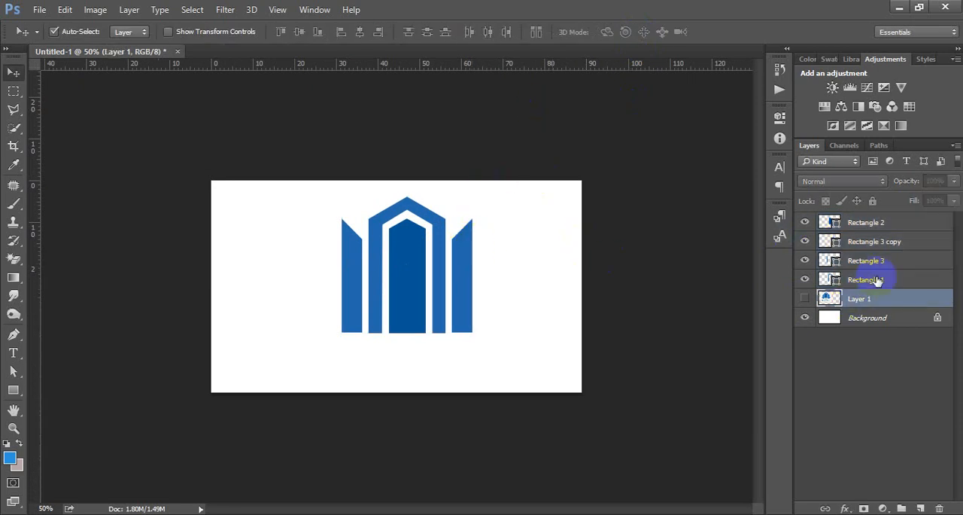
left_click(805, 298)
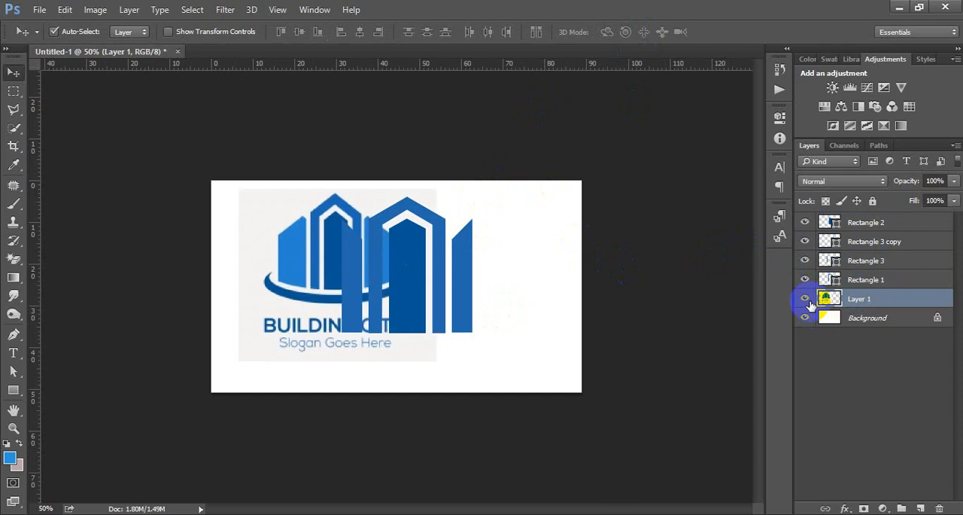
left_click(806, 300)
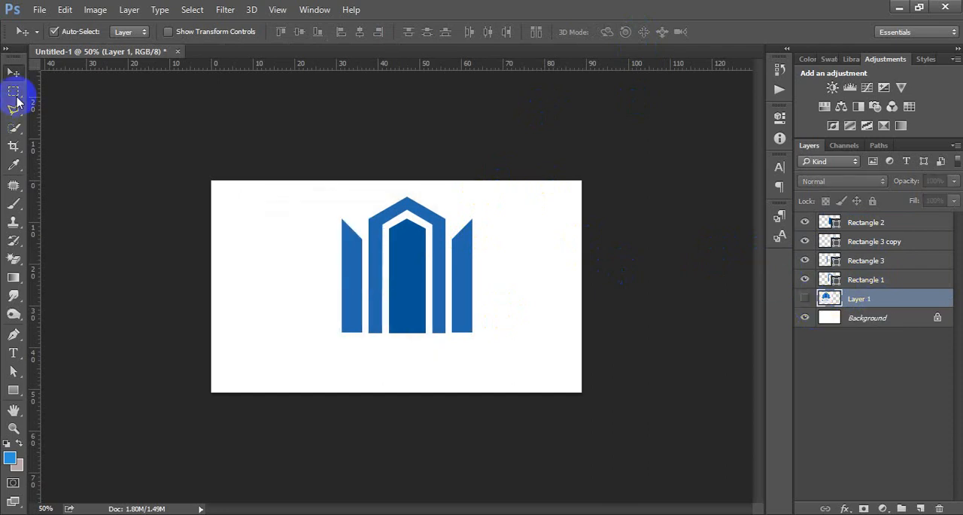
Start a text line below the central tower.
left_click(13, 352)
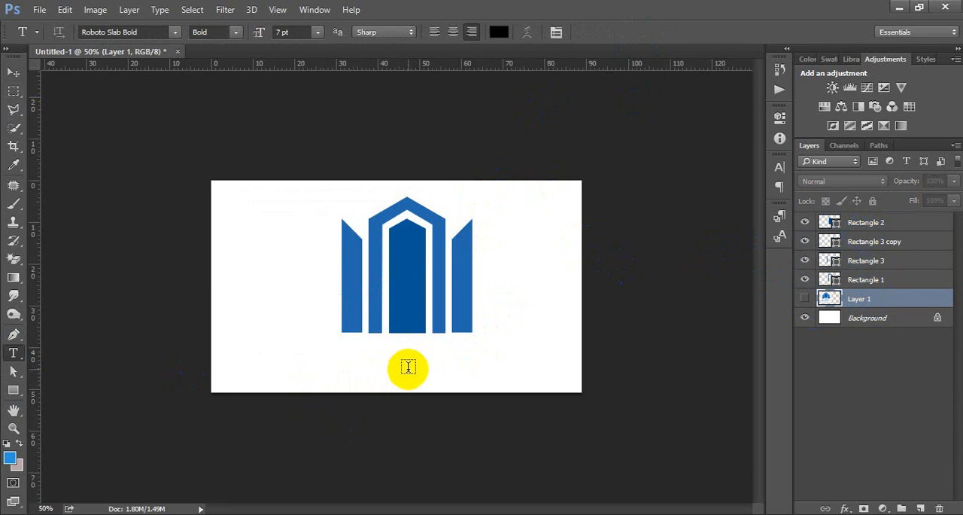
left_click(407, 367)
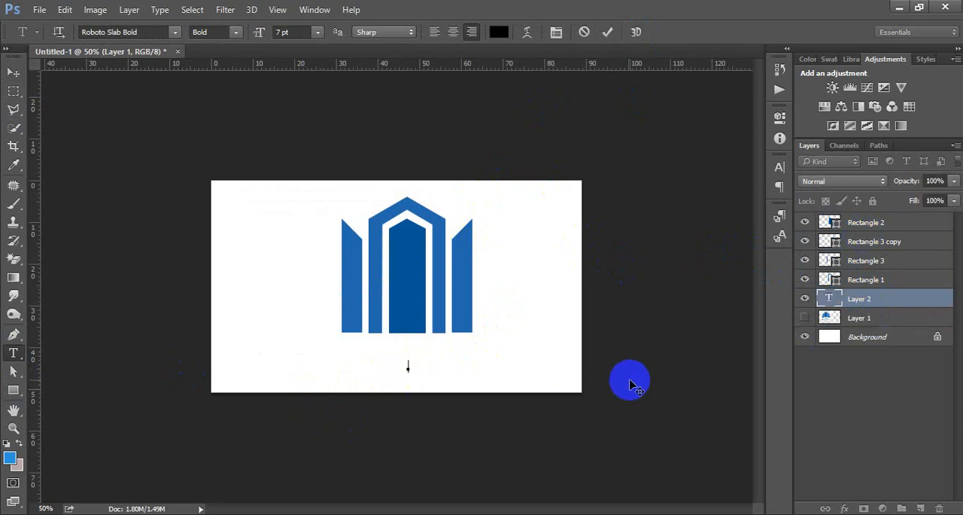
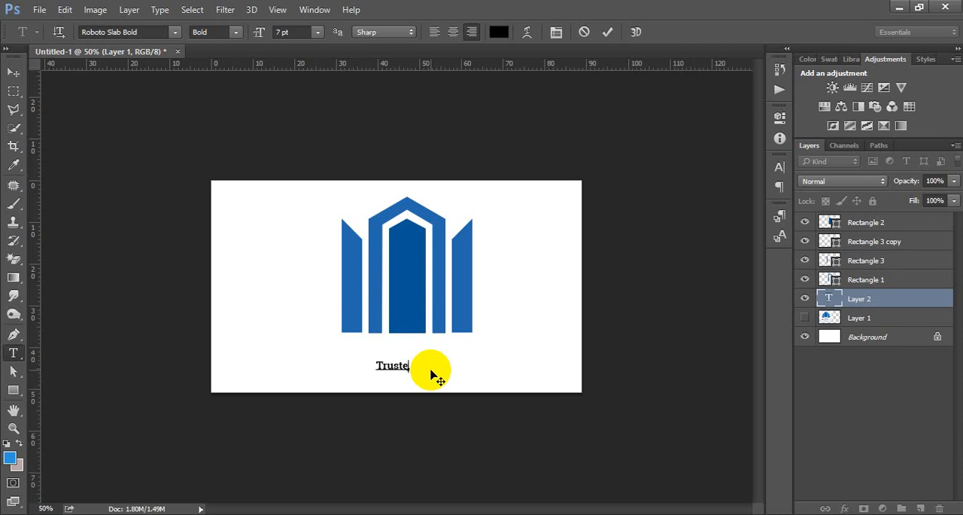
Complete the text line below the central tower so it reads "Trusted Builders".
type("d ")
type("Bus")
type("ilder,")
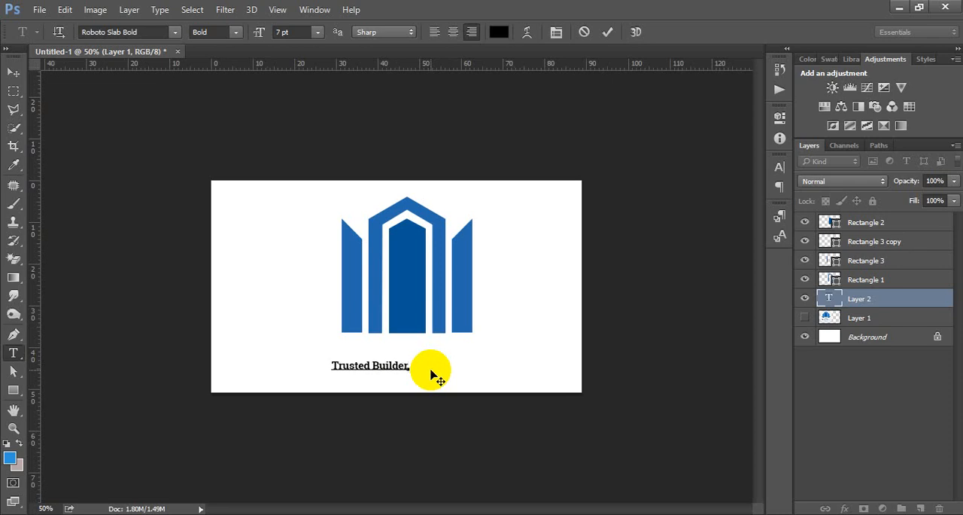
key("BackSpace")
type("s")
left_click(14, 72)
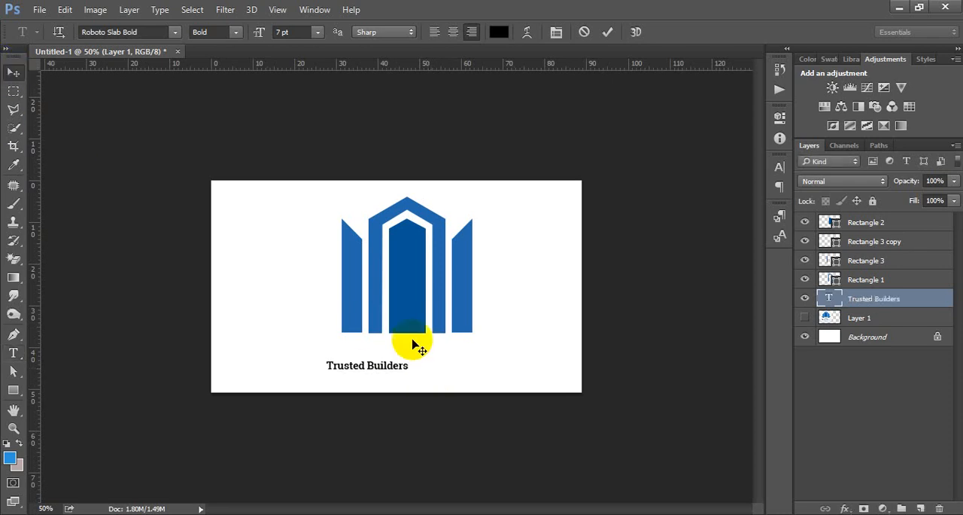
Scale the Trusted Builders text to about 191.3% and position it centrally just below the building shapes.
key("ctrl+t")
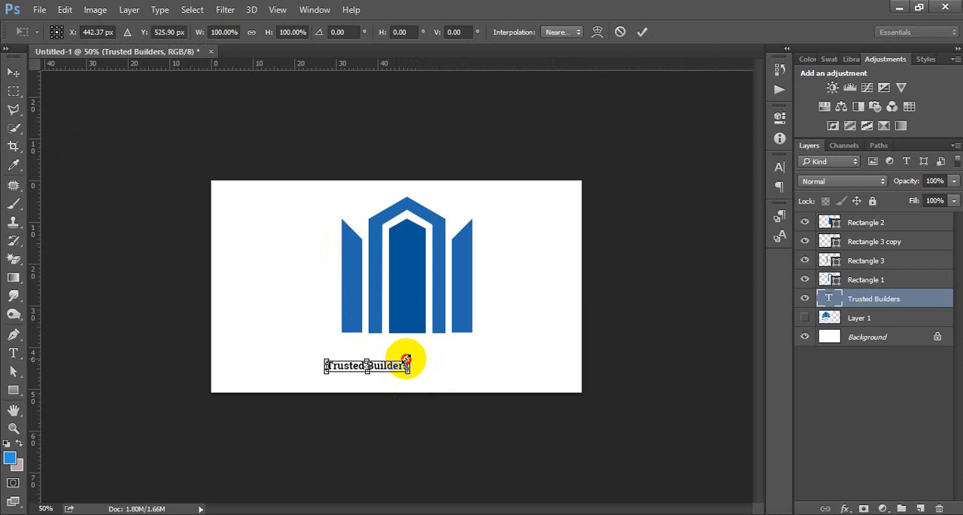
left_click_drag(409, 360, 482, 329)
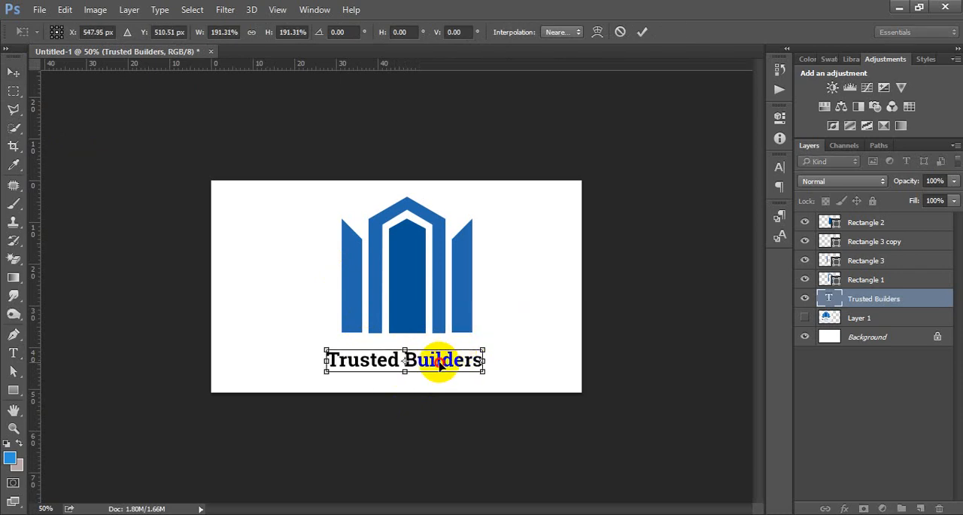
left_click_drag(436, 361, 438, 355)
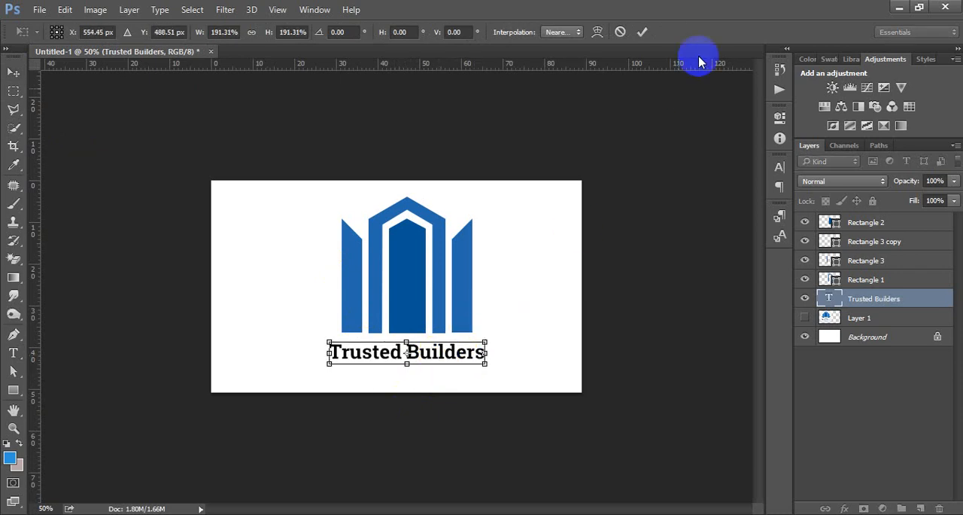
key("Return")
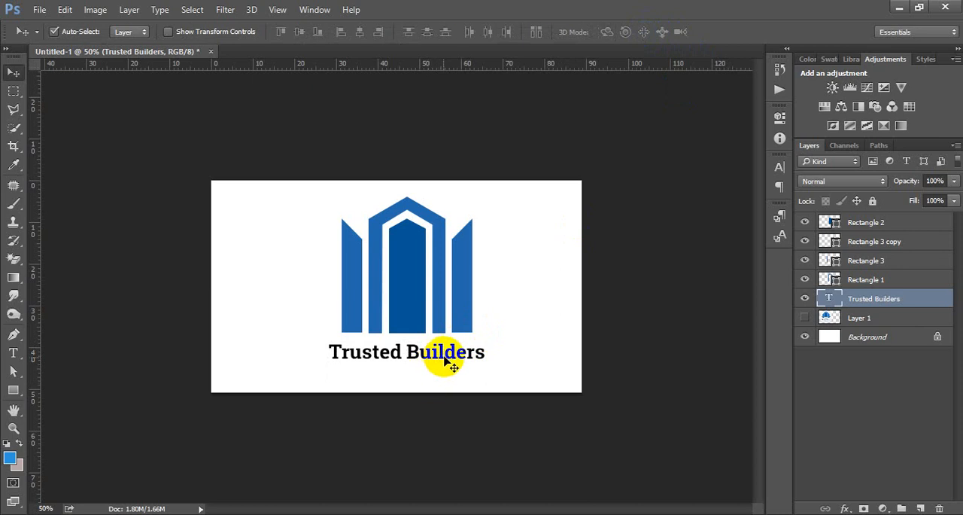
left_click_drag(441, 355, 441, 353)
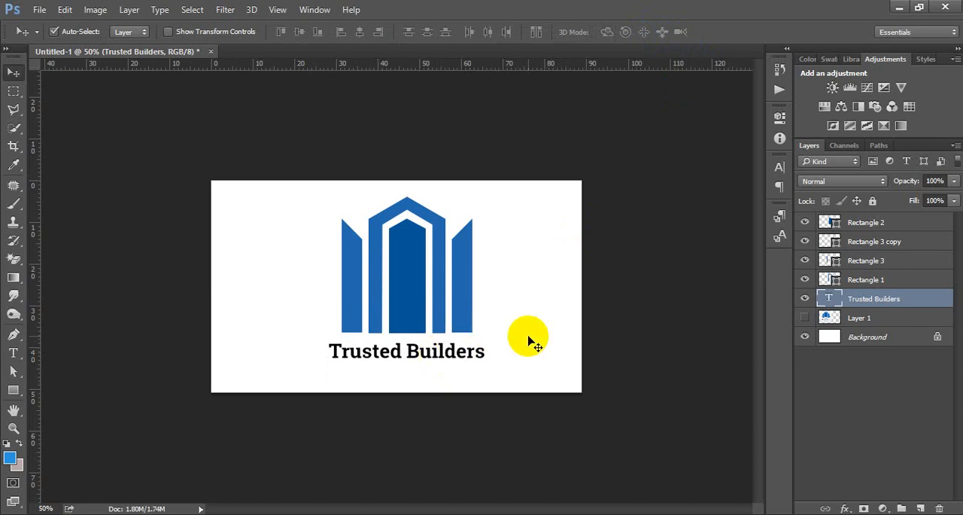
key("Left")
key("Left")
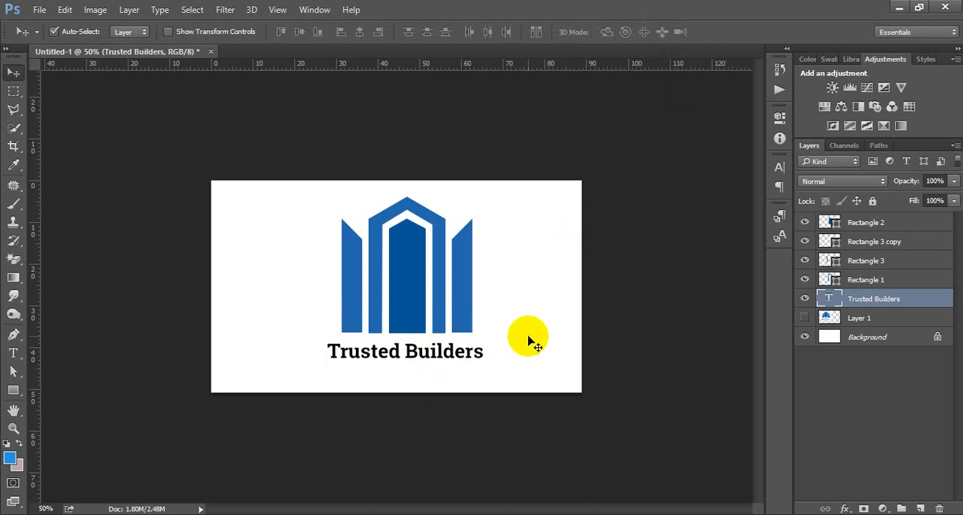
Duplicate the Trusted Builders text layer and move the copy straight down to form a second line.
key("ctrl+j")
key("shift+Down")
key("shift+Down")
key("shift+Down")
key("shift+Down")
key("shift+Down")
key("shift+Down")
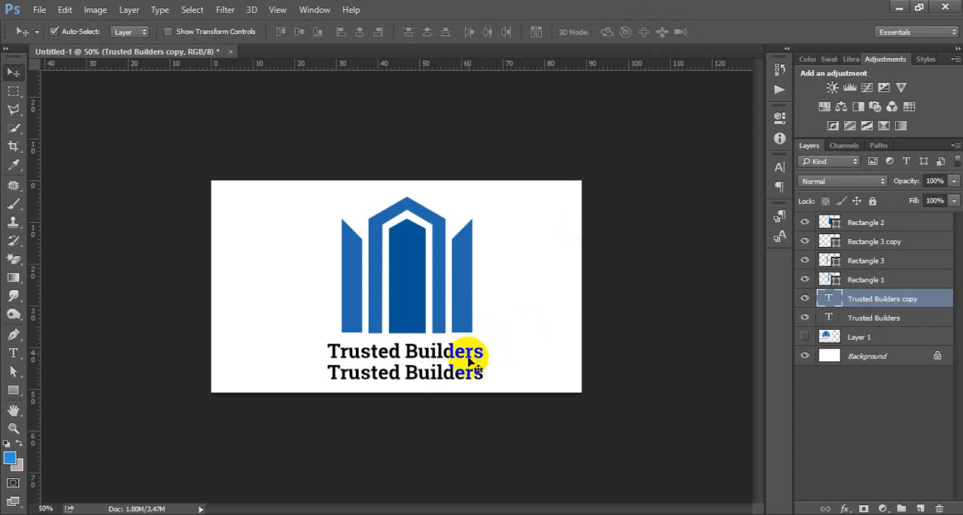
Set the upper Trusted Builders text line in all caps.
left_click(912, 320)
double_click(832, 320)
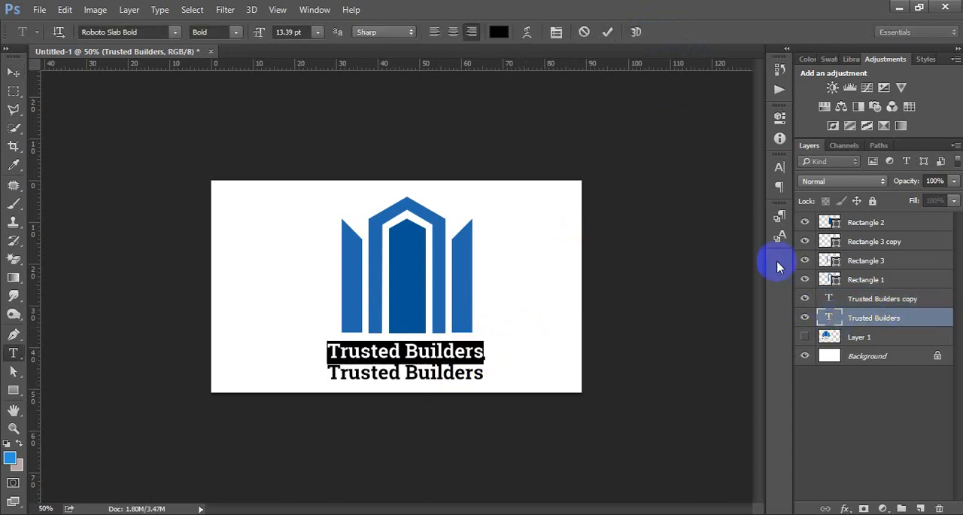
left_click(779, 168)
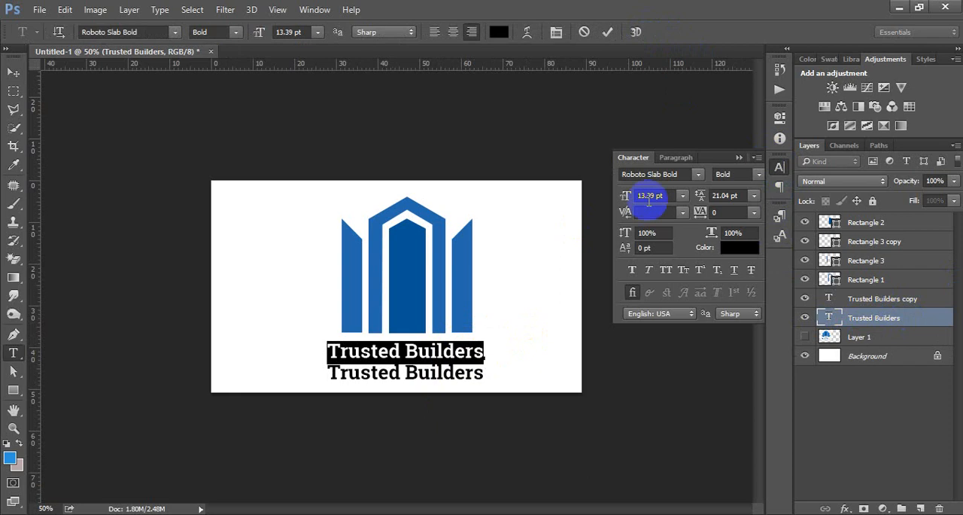
left_click(780, 168)
left_click(780, 169)
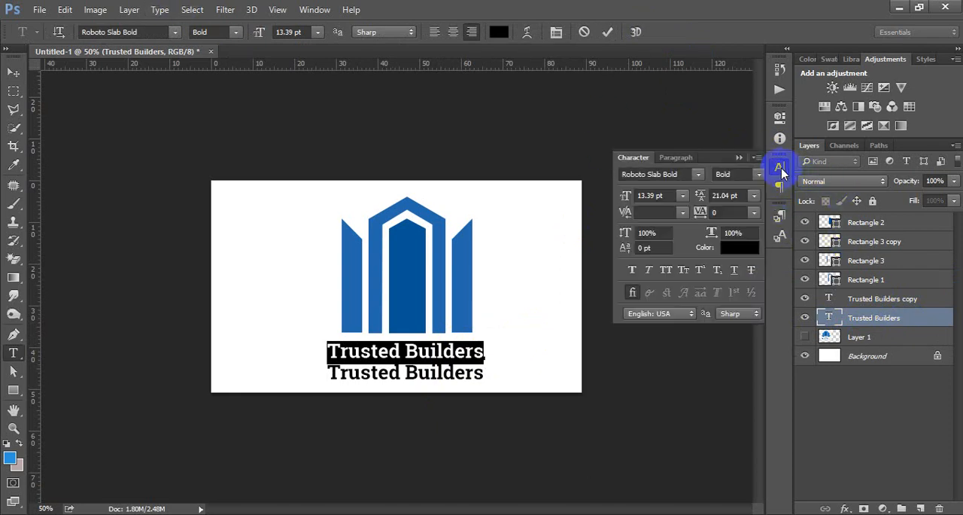
left_click(314, 10)
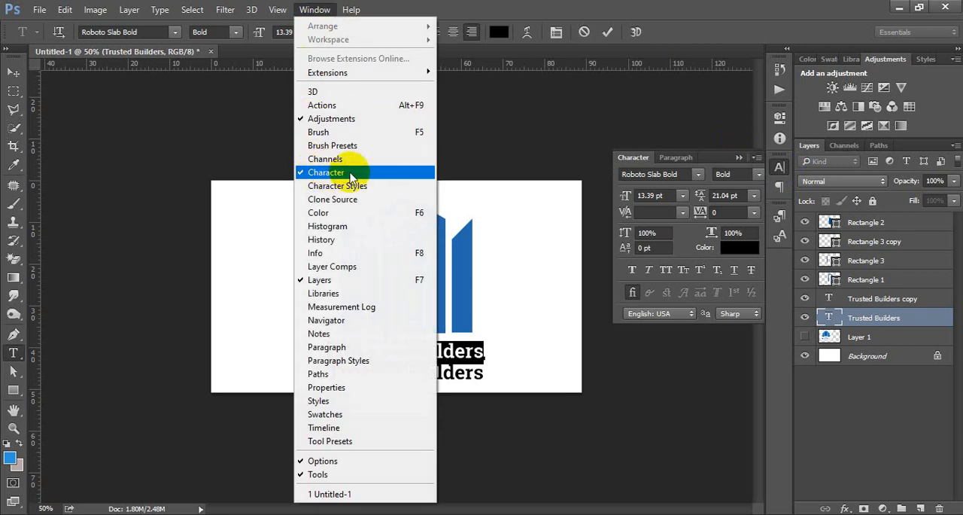
left_click(666, 268)
left_click(666, 268)
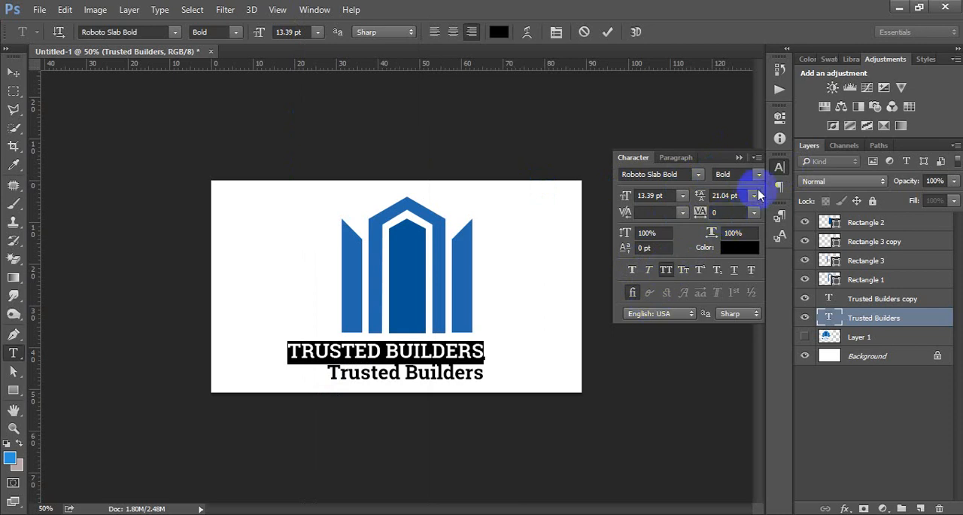
left_click(779, 165)
left_click(9, 73)
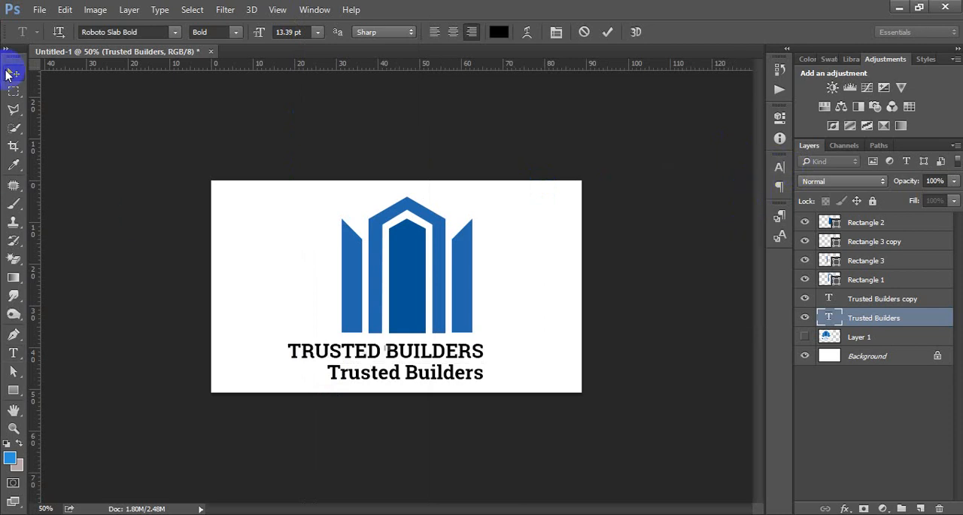
Recolour the lower Trusted Builders line with the dark blue sampled from the central tower.
left_click(445, 383)
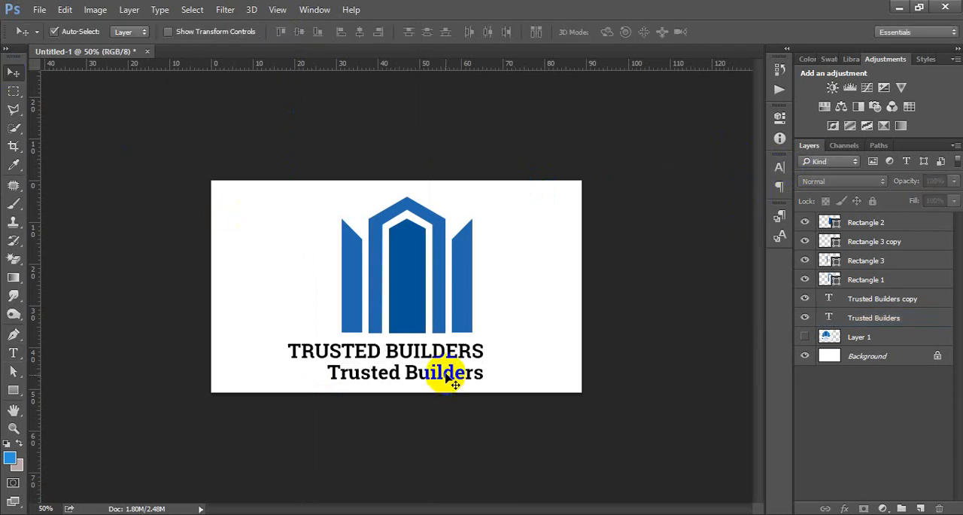
left_click(461, 371)
left_click(831, 306)
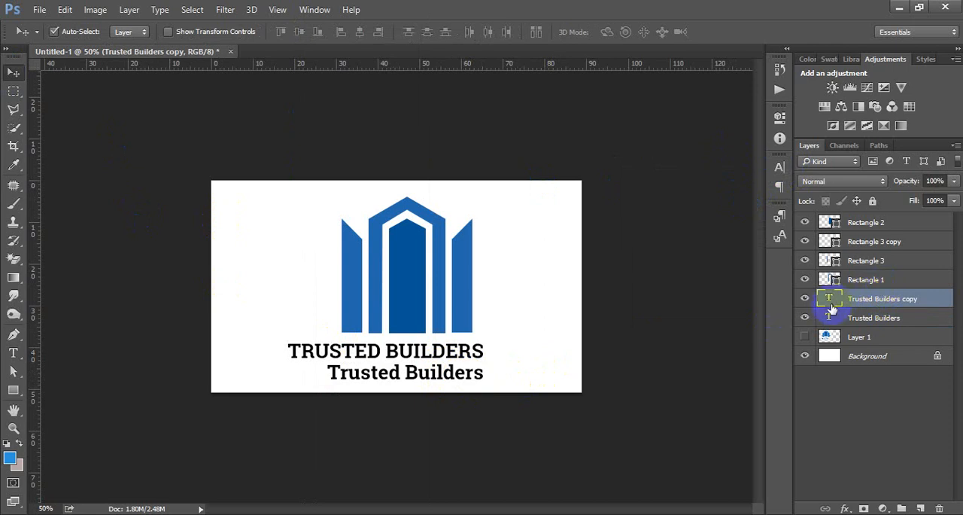
double_click(831, 298)
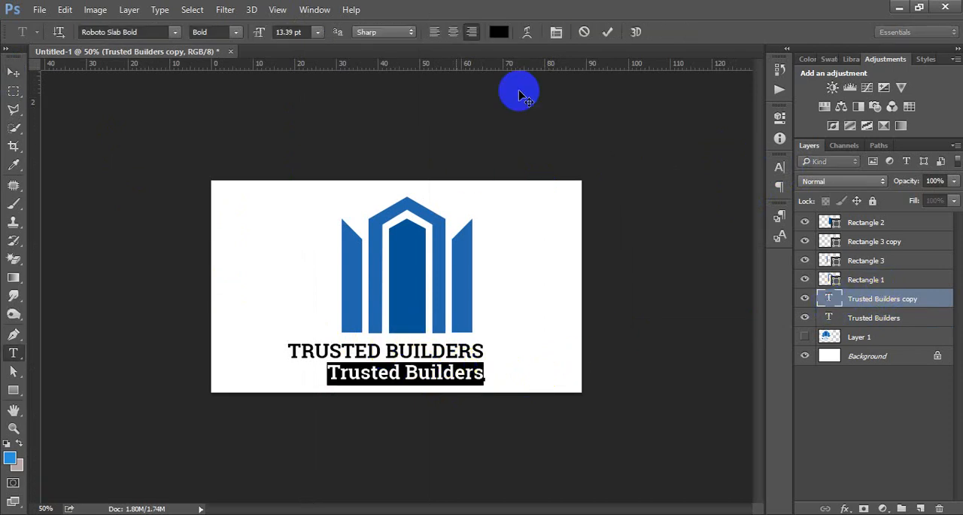
left_click(499, 32)
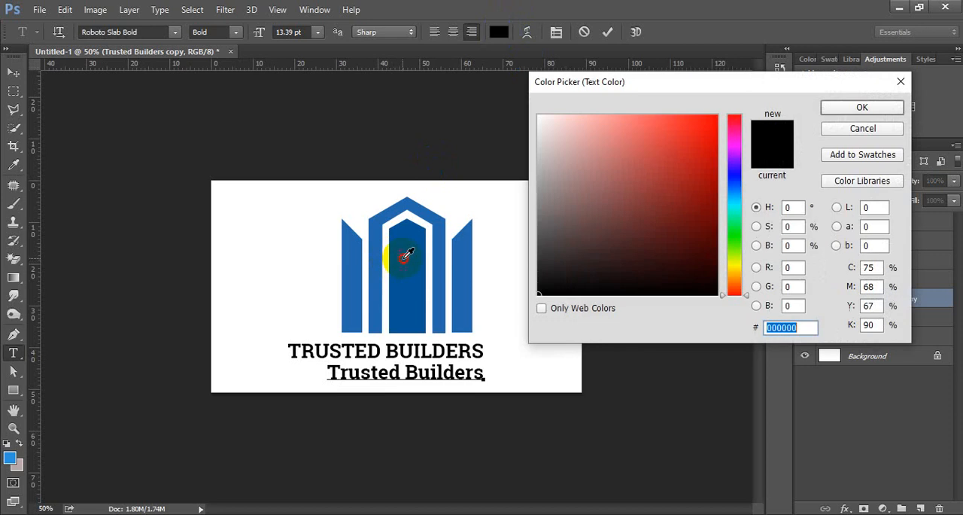
left_click(391, 253)
key("Return")
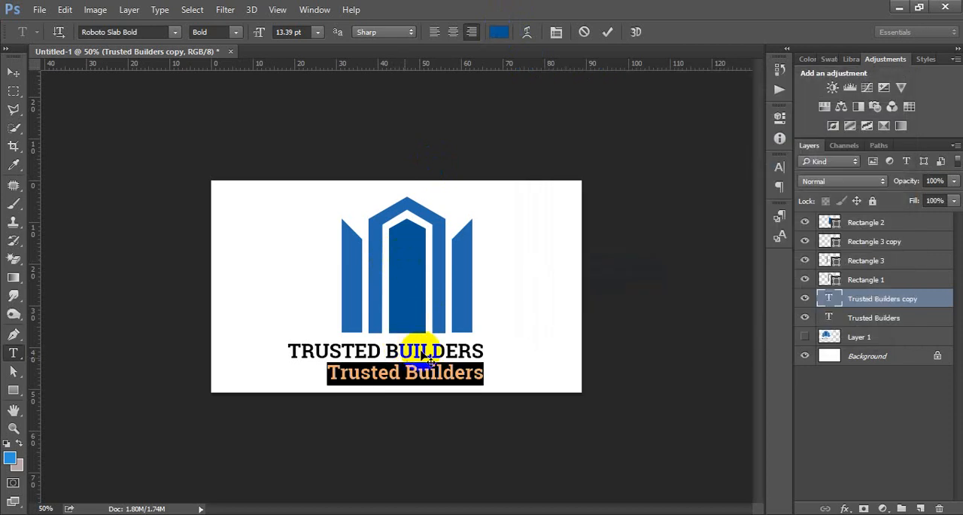
Set the text colour of the upper all-caps line to the dark navy blue 033769.
left_click(831, 319)
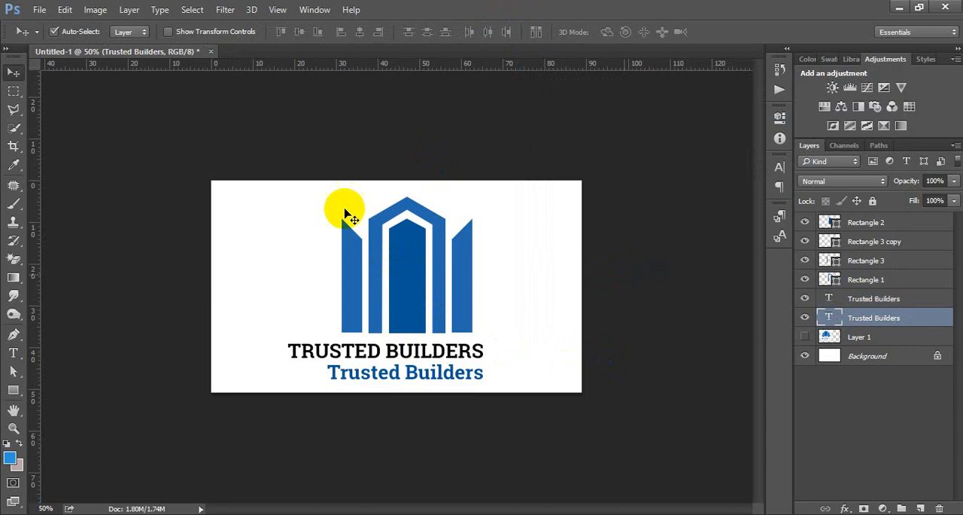
left_click(779, 166)
left_click(739, 251)
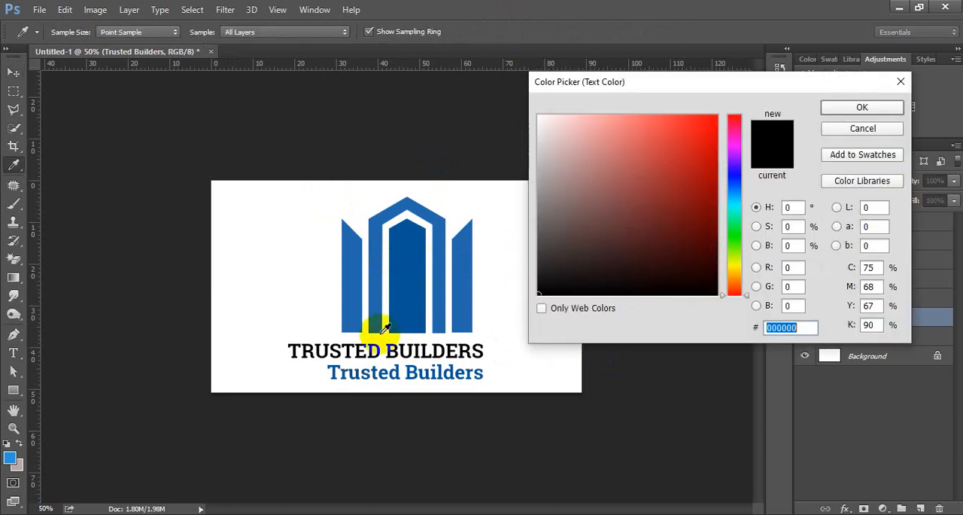
left_click(378, 277)
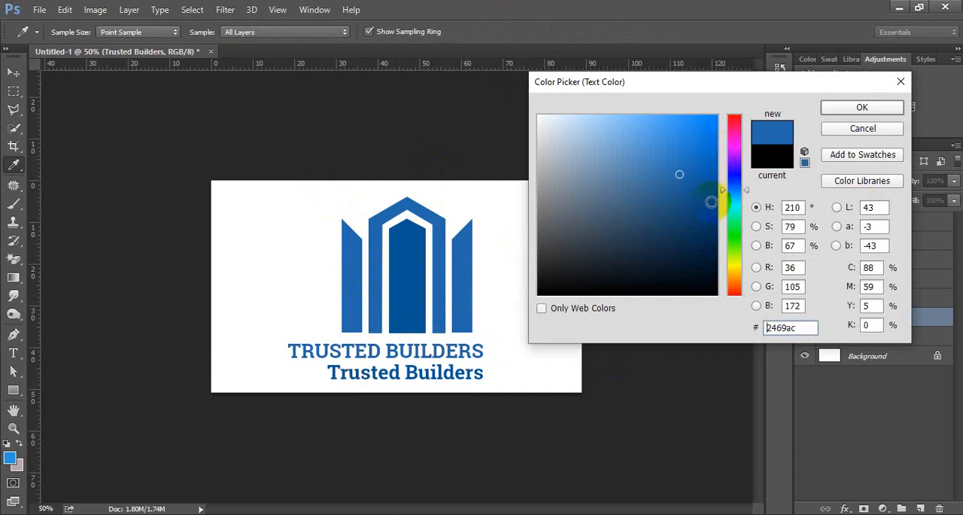
left_click_drag(712, 201, 723, 219)
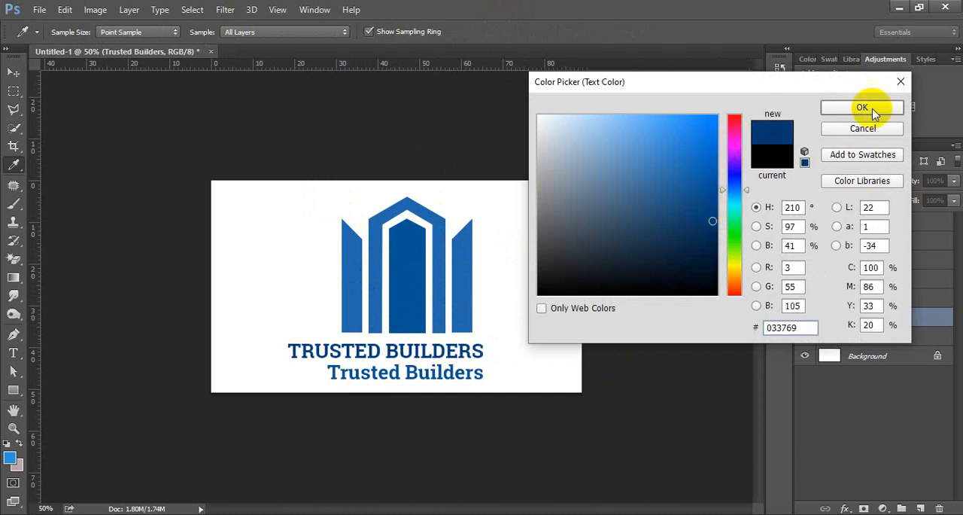
left_click(861, 107)
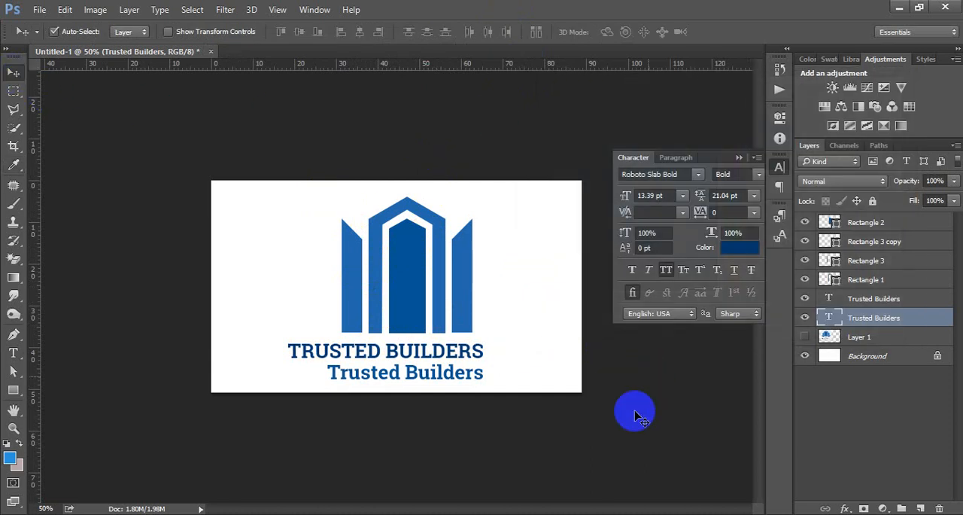
Group the four building shape layers, from Rectangle 1 to Rectangle 2.
left_click(869, 279)
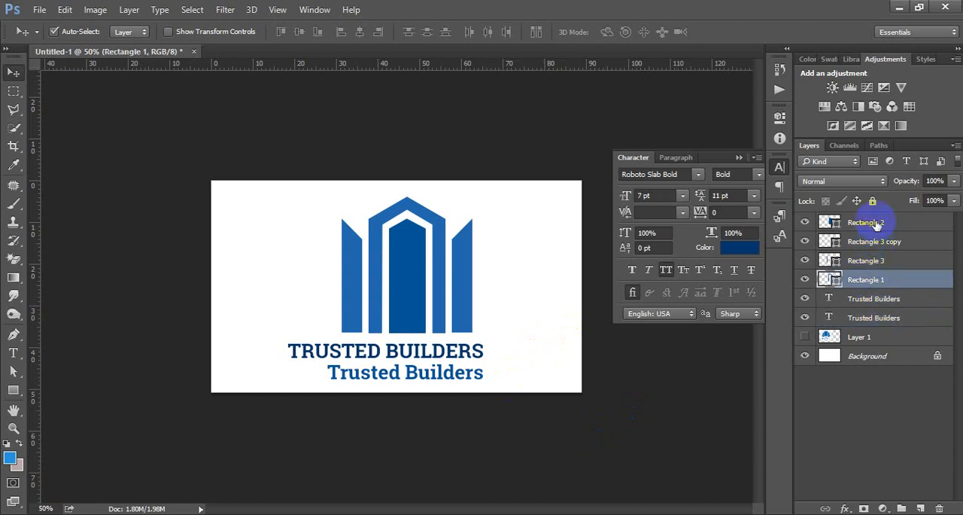
left_click(877, 223, "shift")
key("ctrl+g")
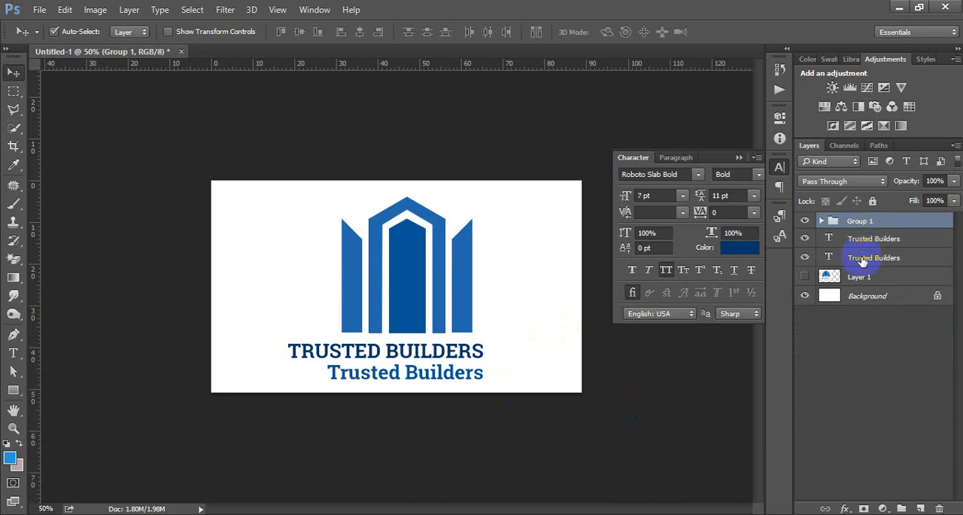
Align the building group and both Trusted Builders text layers on their horizontal centres.
left_click(861, 257, "shift")
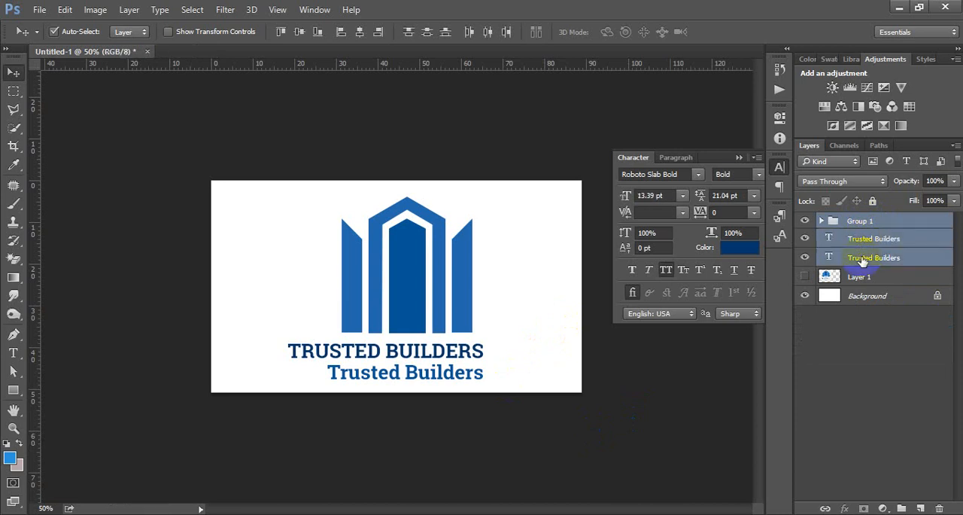
left_click(360, 32)
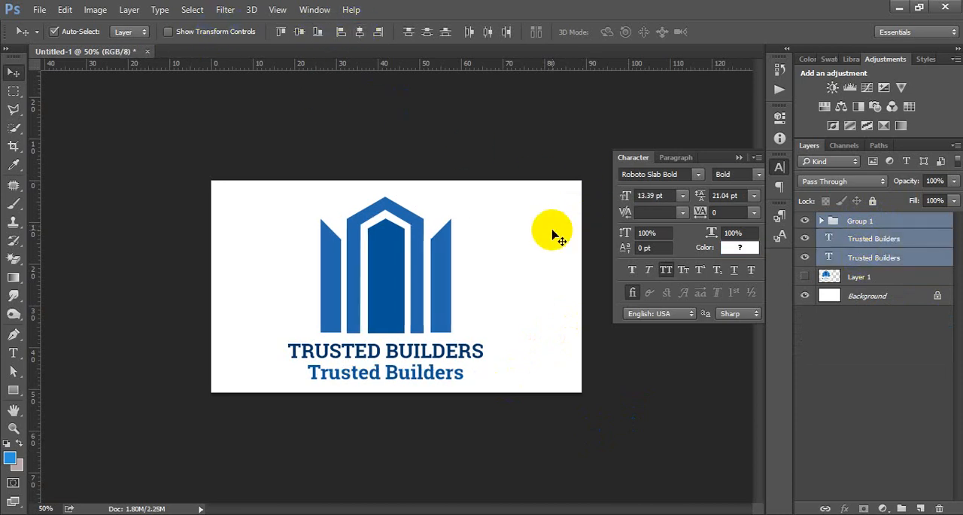
left_click(611, 223)
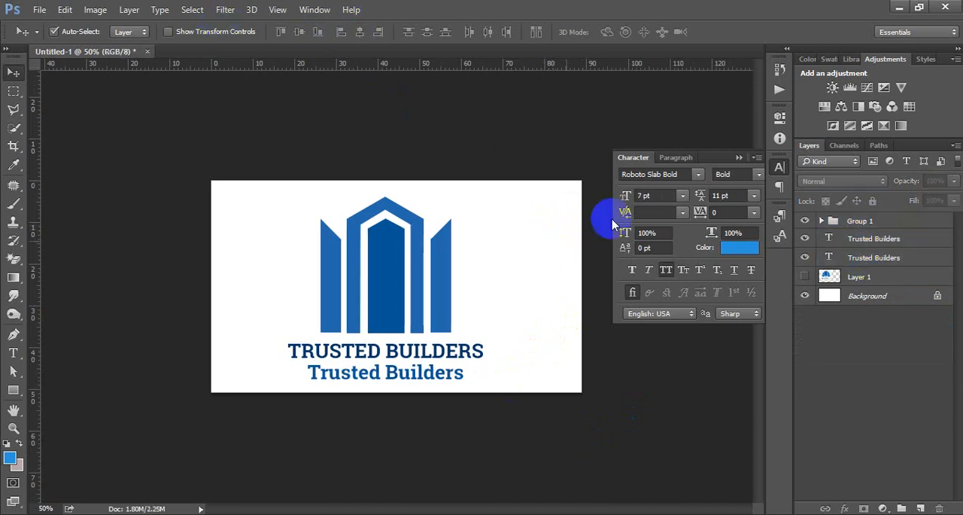
left_click(780, 166)
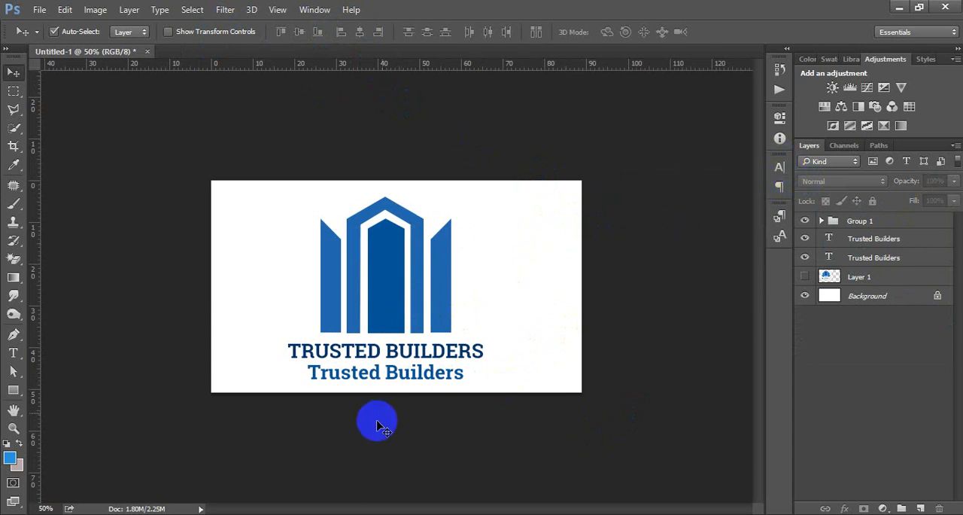
Replace the lower Trusted Builders line with the text "You Slogan".
left_click(419, 380)
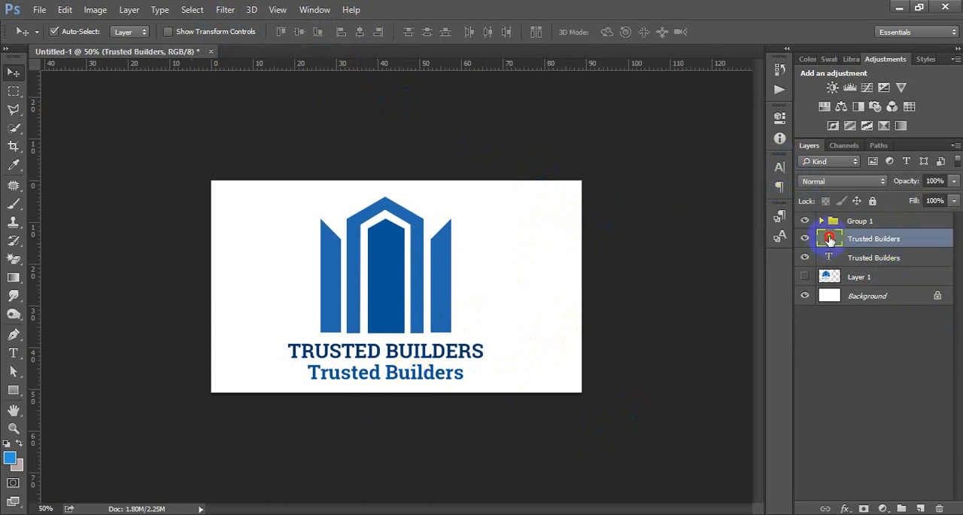
double_click(829, 238)
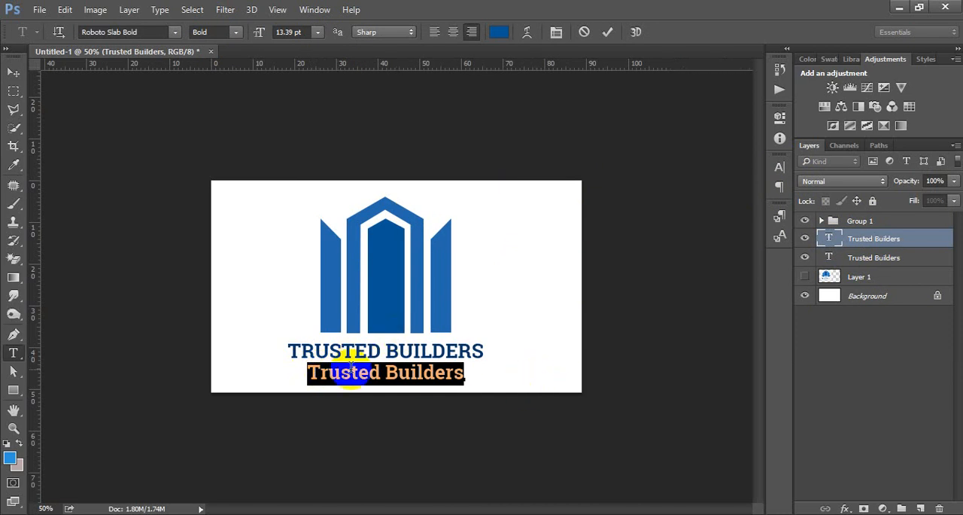
left_click_drag(286, 371, 489, 365)
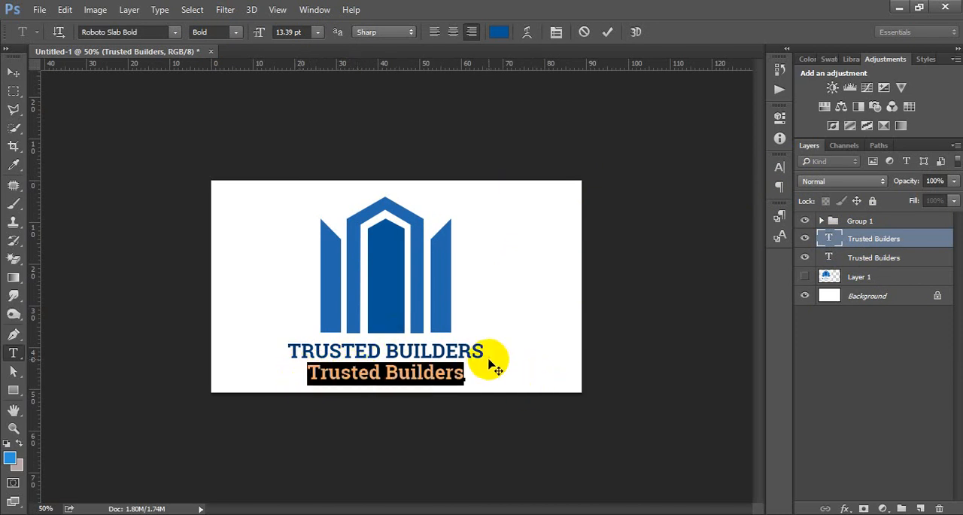
type("You")
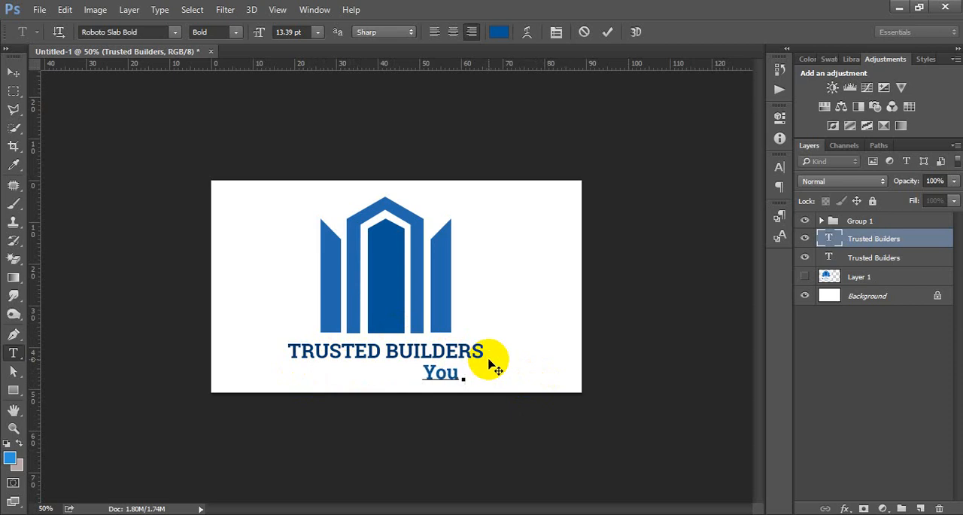
type(" Slogan")
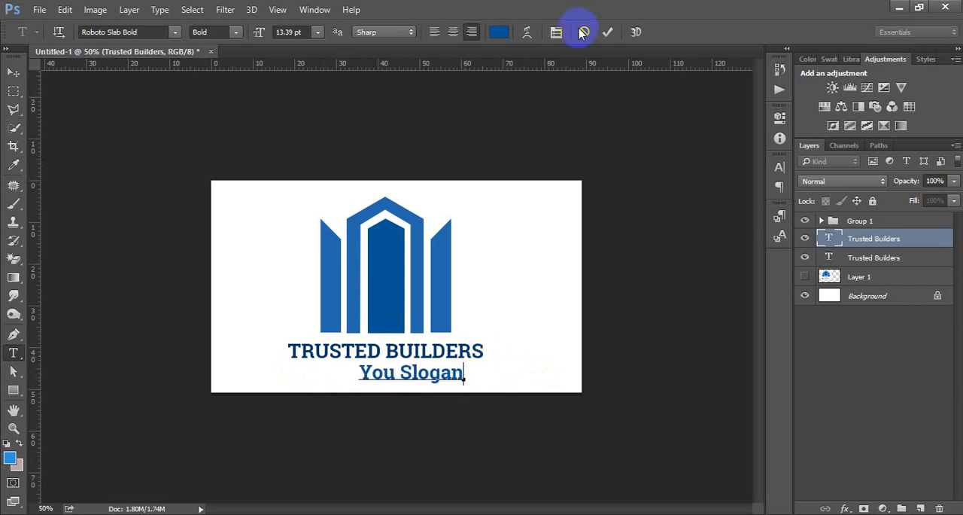
left_click(607, 32)
key("v")
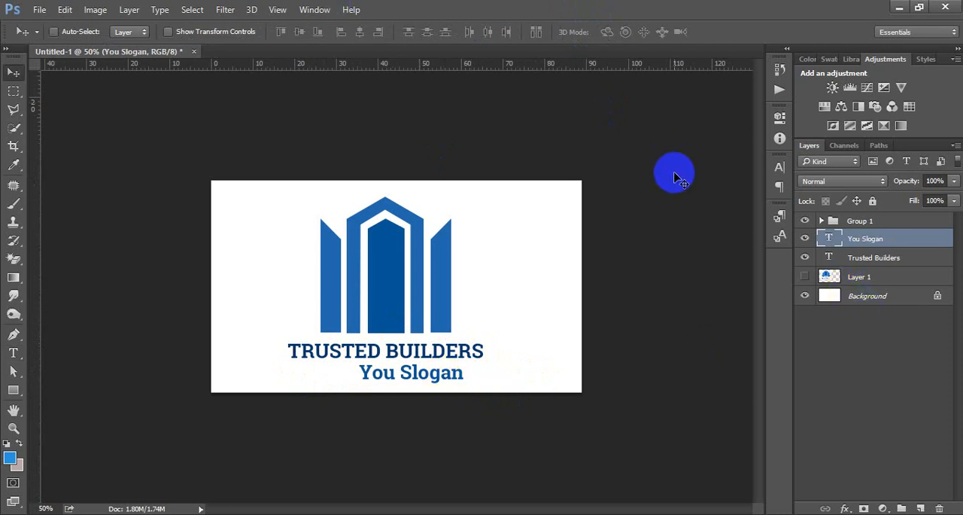
Centre the slogan line horizontally under the building group and the Trusted Builders name.
key("ctrl+a")
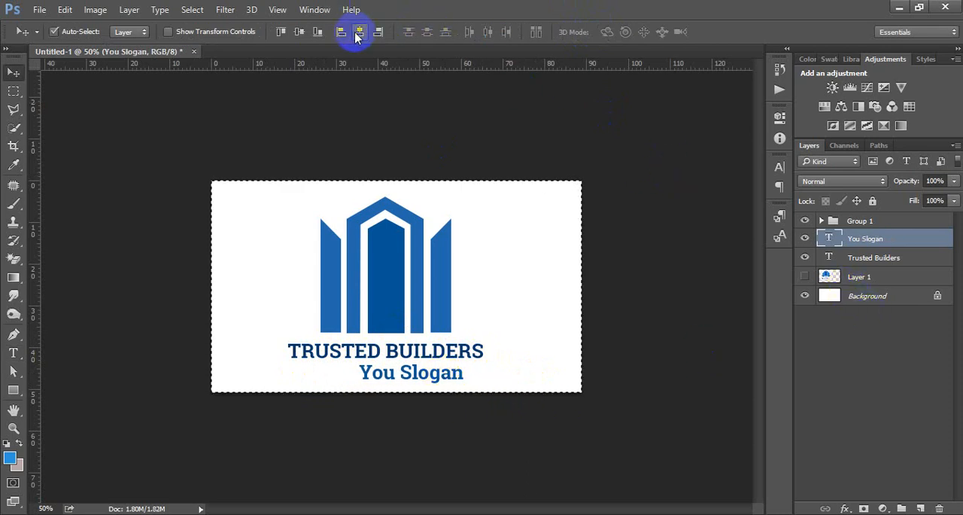
left_click(358, 31)
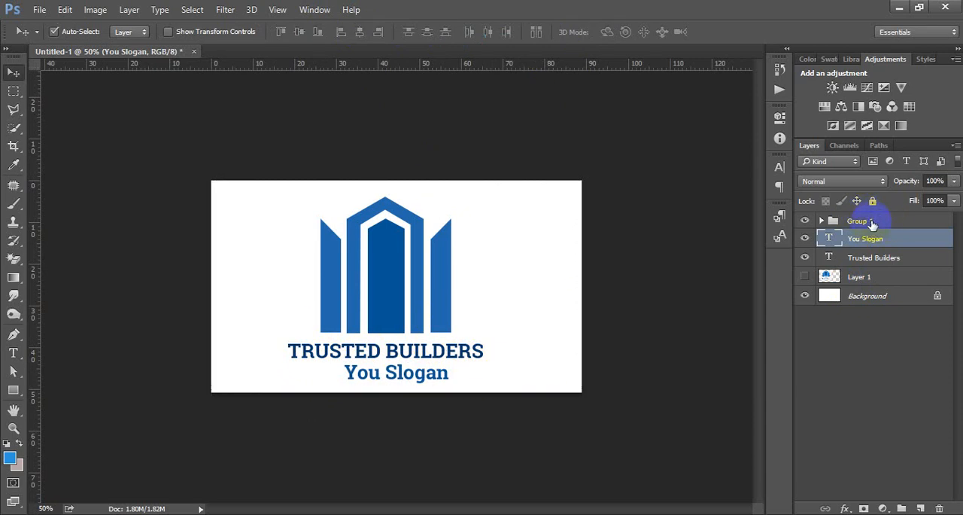
left_click(872, 221, "ctrl")
left_click(870, 259, "ctrl")
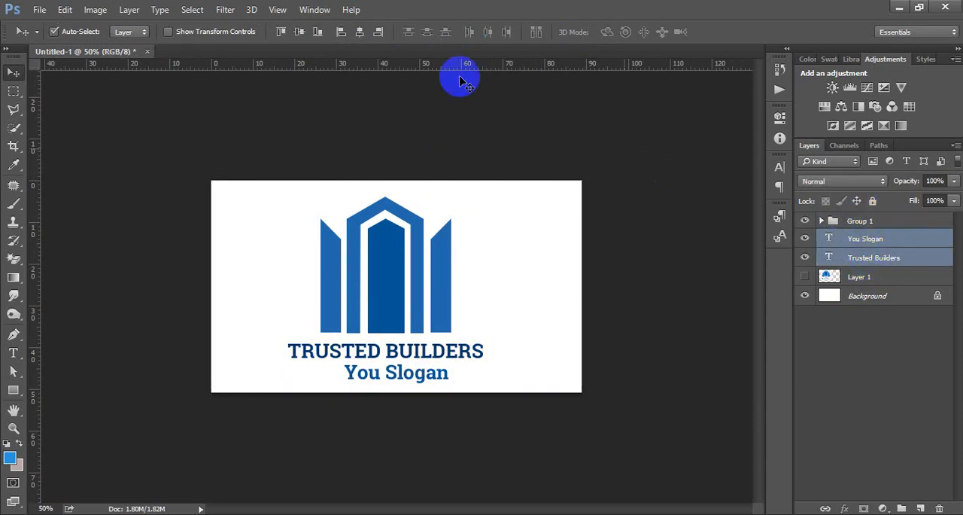
left_click(360, 32)
left_click(535, 254)
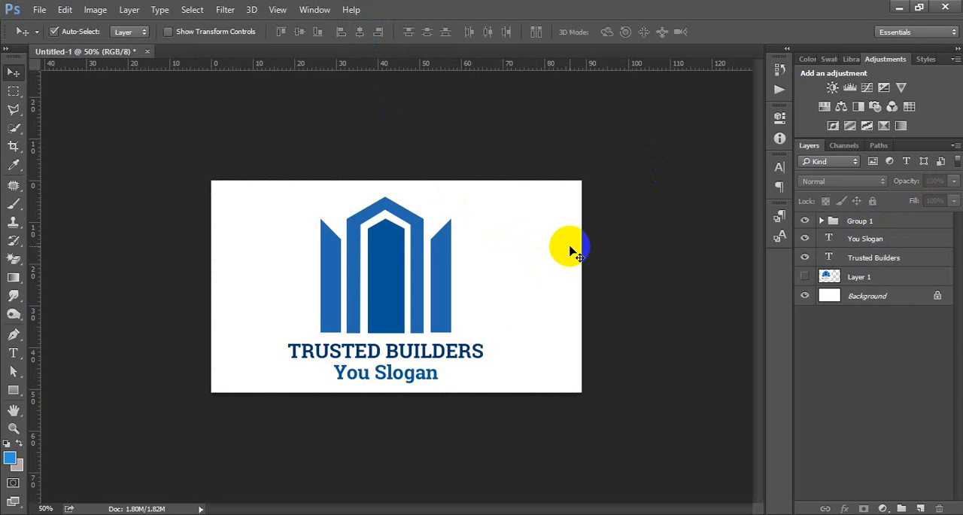
Reduce the font size of the all-caps Trusted Builders text.
left_click(437, 354)
double_click(829, 257)
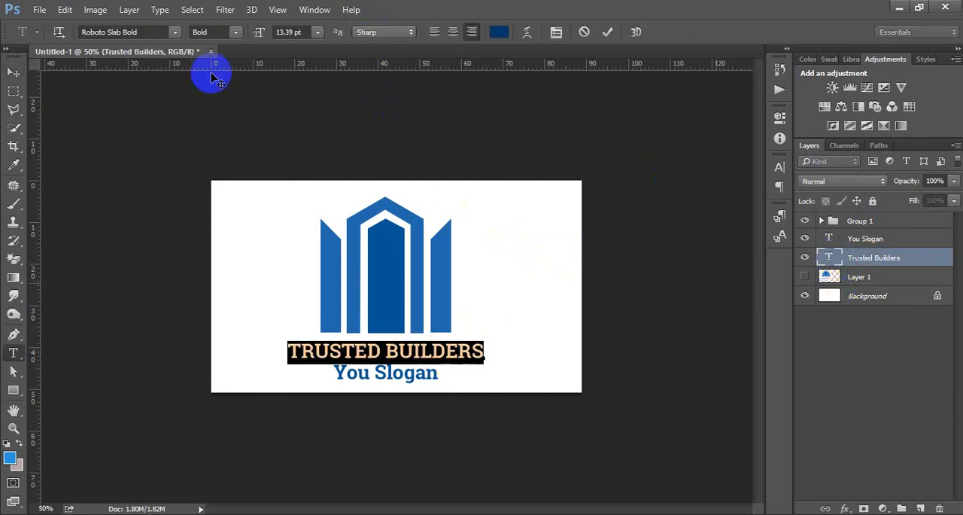
scroll(286, 33, "down", 4)
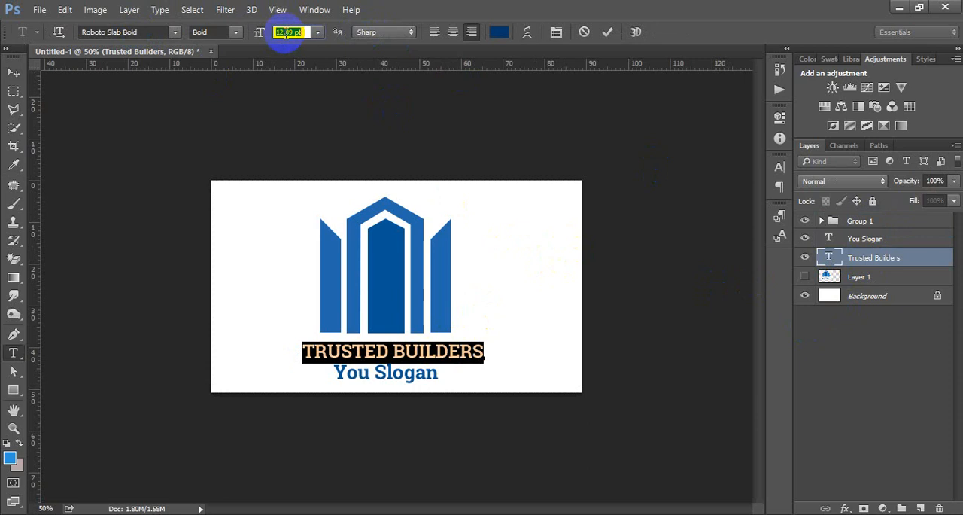
left_click(608, 33)
key("v")
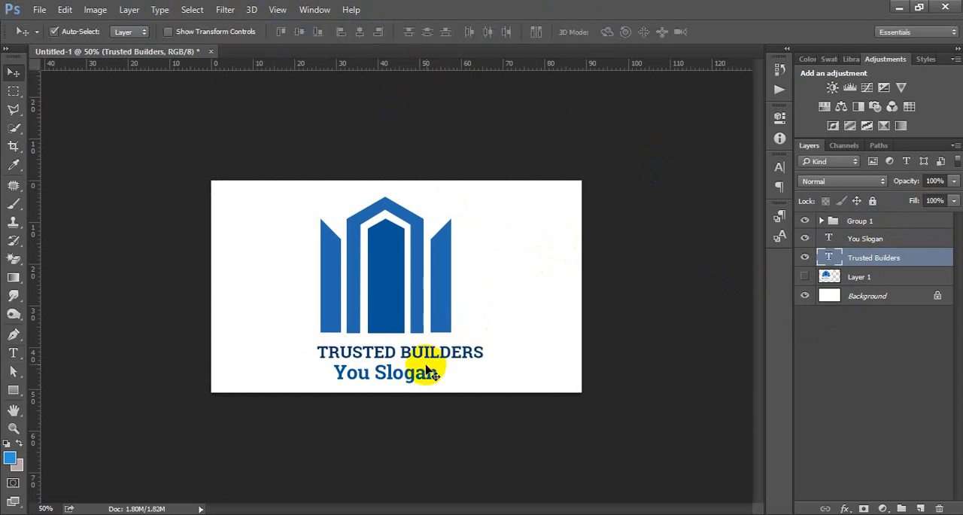
Set the slogan text to 10.39 pt and widen its letter tracking to 280.
left_click(430, 369)
double_click(831, 239)
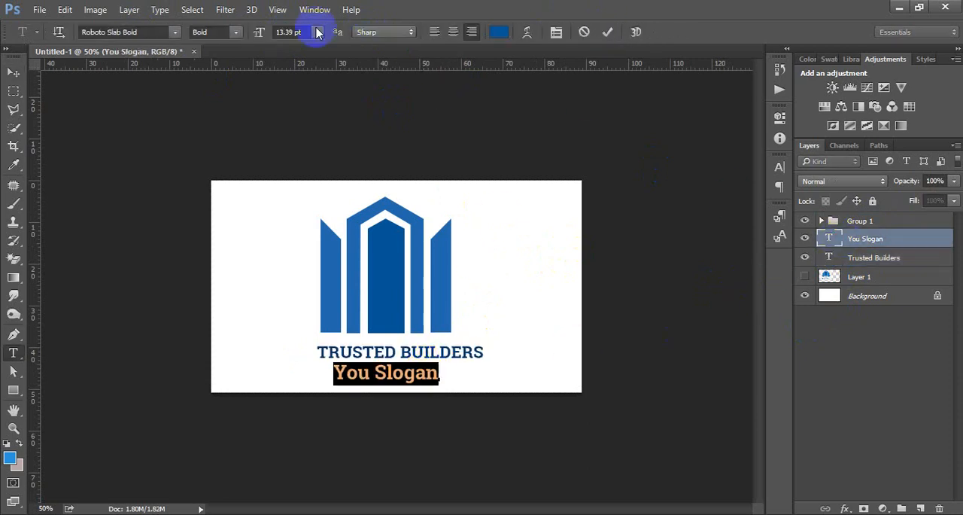
scroll(301, 32, "down", 3)
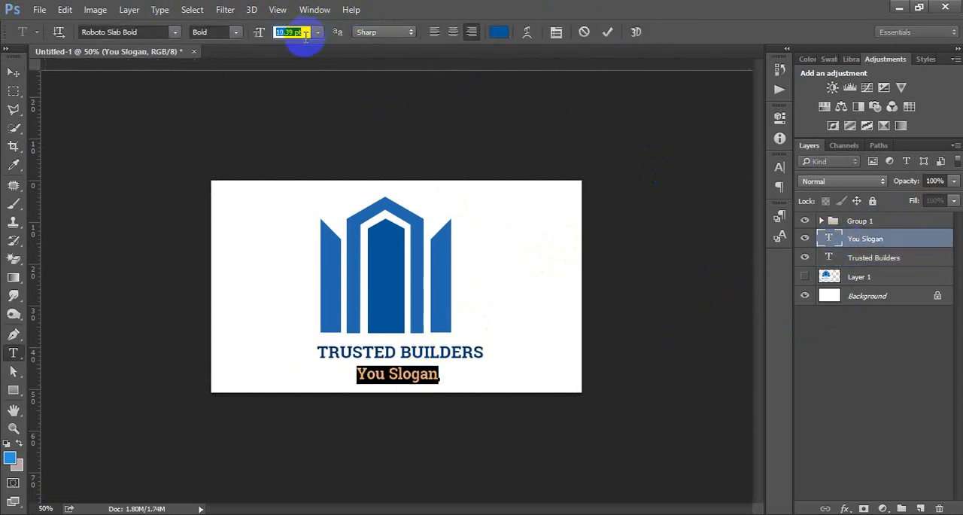
left_click(780, 167)
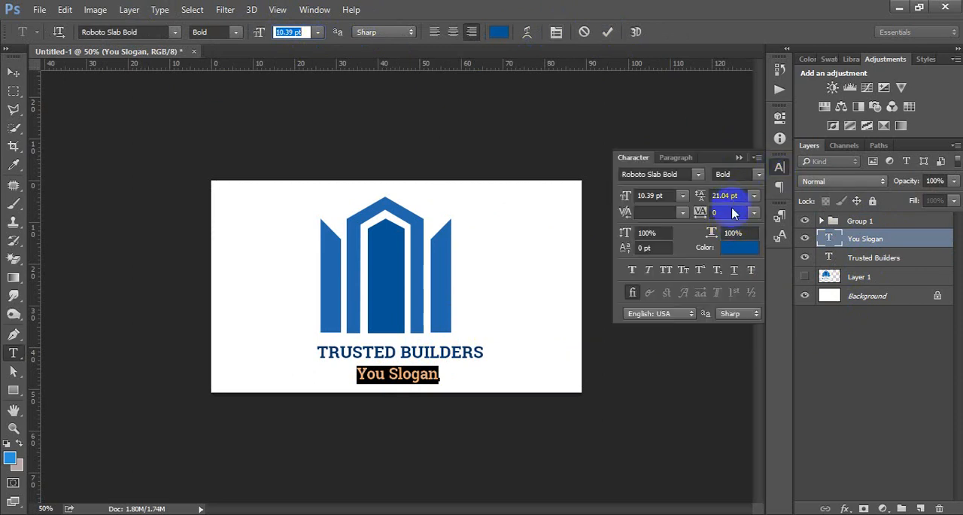
left_click(734, 214)
scroll(734, 214, "up", 14)
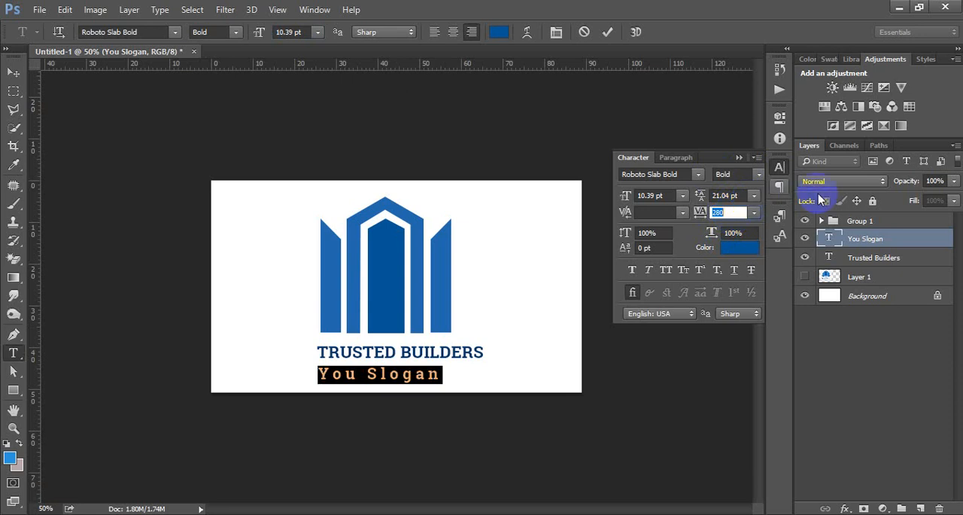
left_click(779, 169)
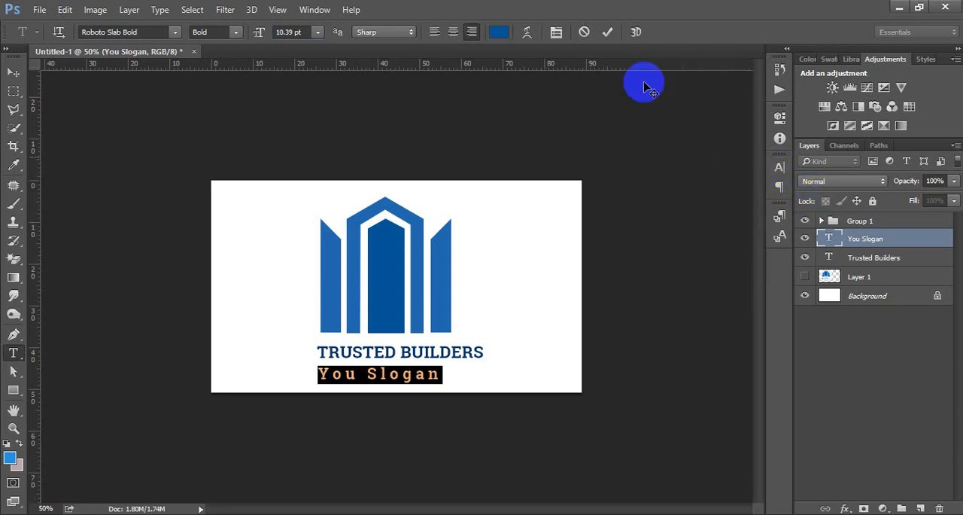
left_click(607, 31)
key("v")
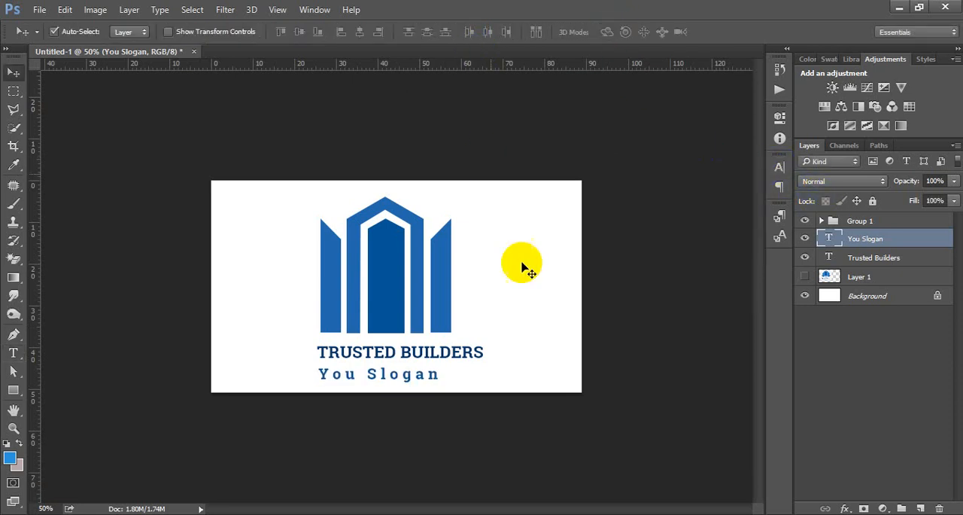
Align the horizontal centres of the building group, the slogan and the resized Trusted Builders text.
left_click(869, 222)
left_click(863, 261, "shift")
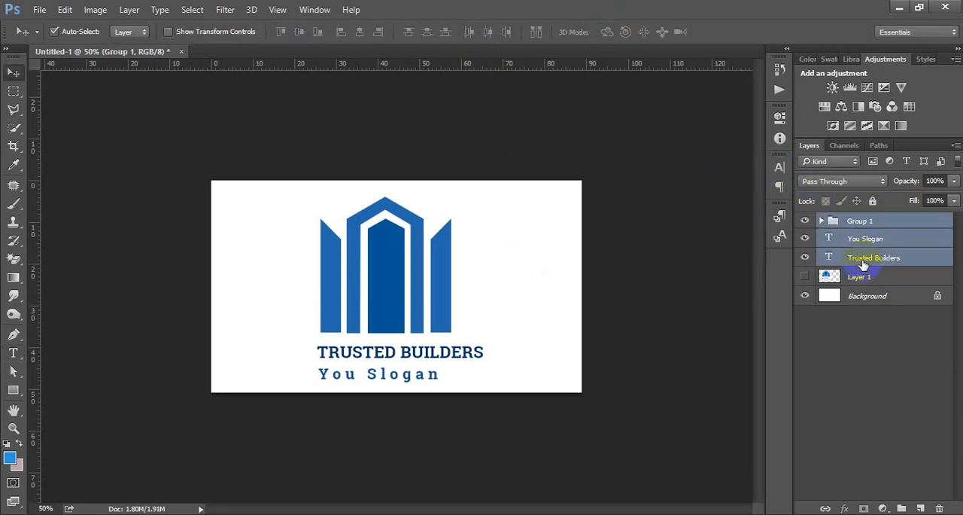
left_click(360, 31)
left_click(531, 265)
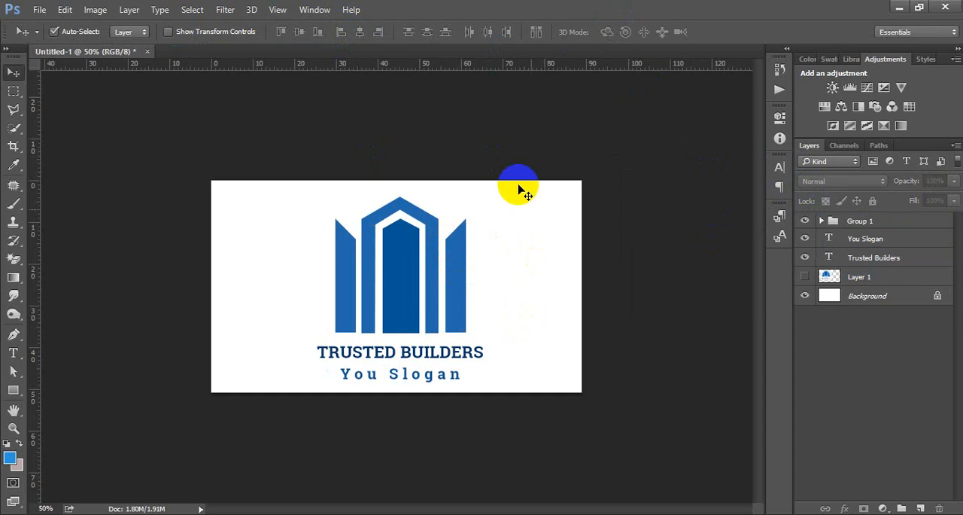
left_click_drag(313, 196, 517, 383)
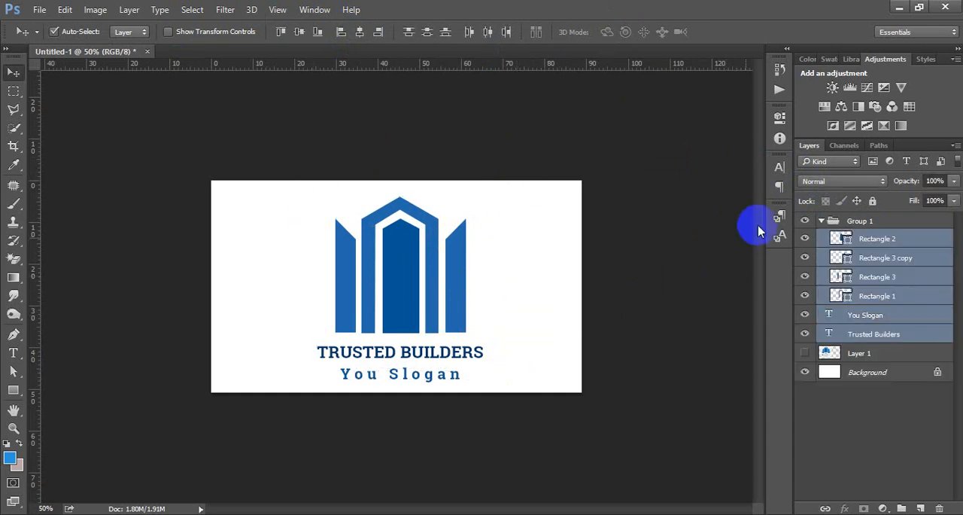
left_click(827, 223)
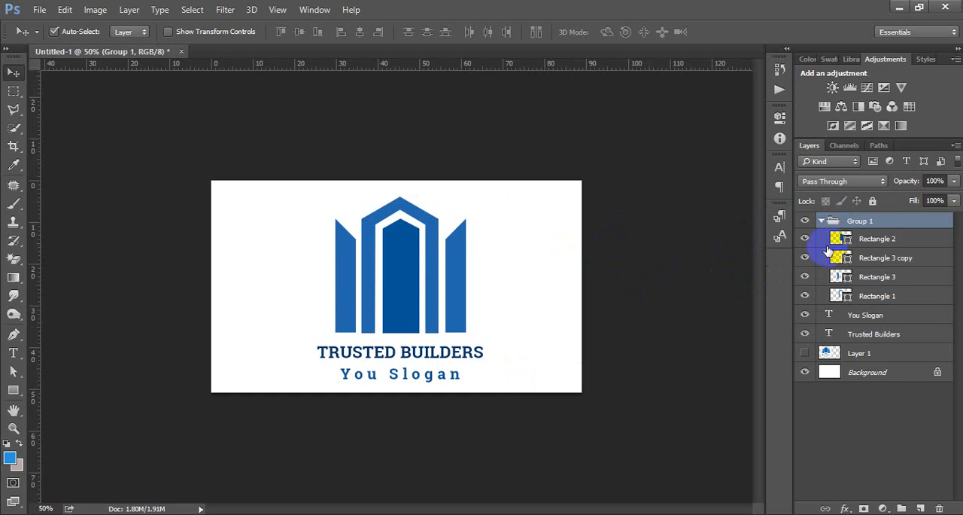
left_click(822, 222)
left_click(524, 242)
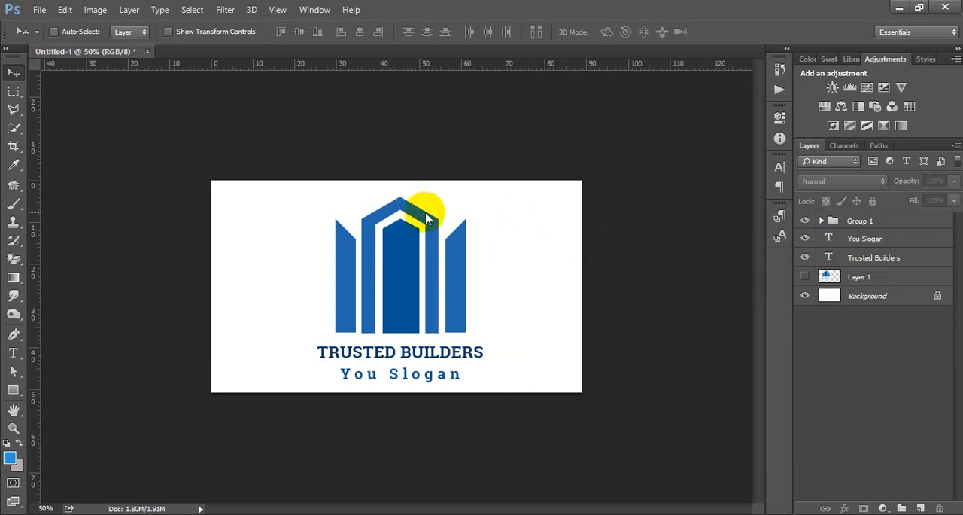
Save the document as the Photoshop file Logo in the GD Batch 4 folder on the Desktop.
key("ctrl+s")
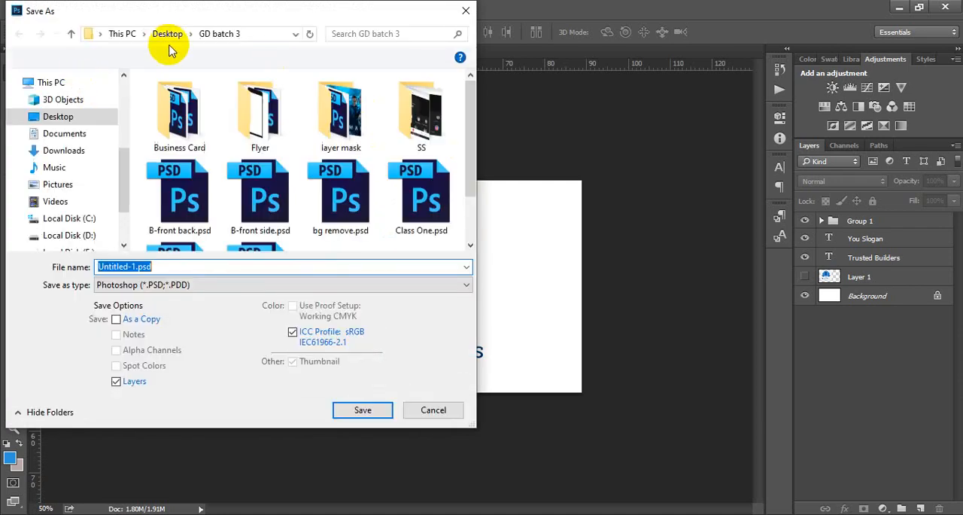
left_click(169, 34)
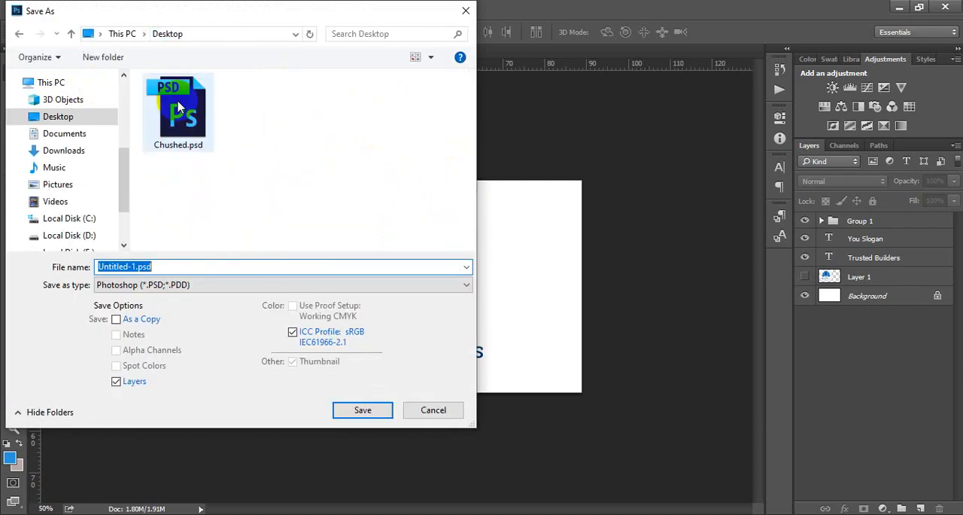
left_click(337, 113)
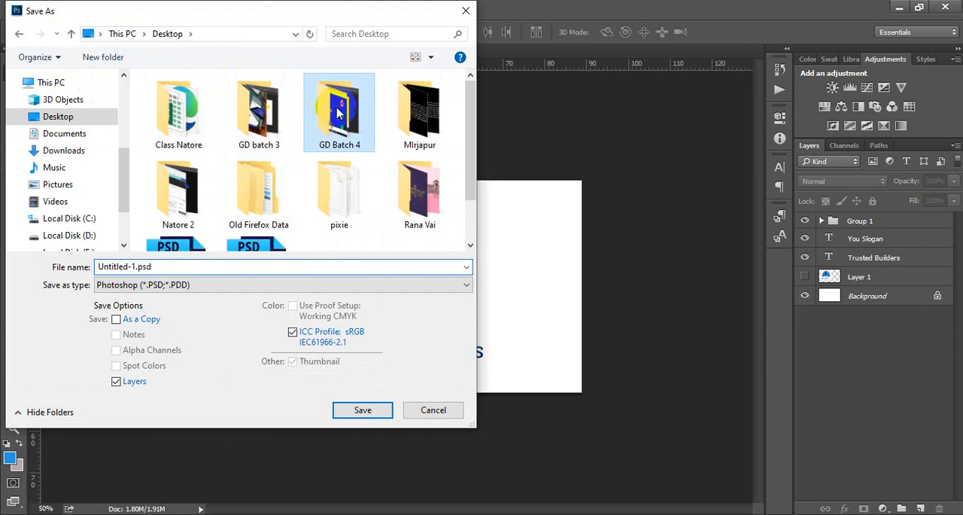
double_click(337, 112)
left_click(224, 265)
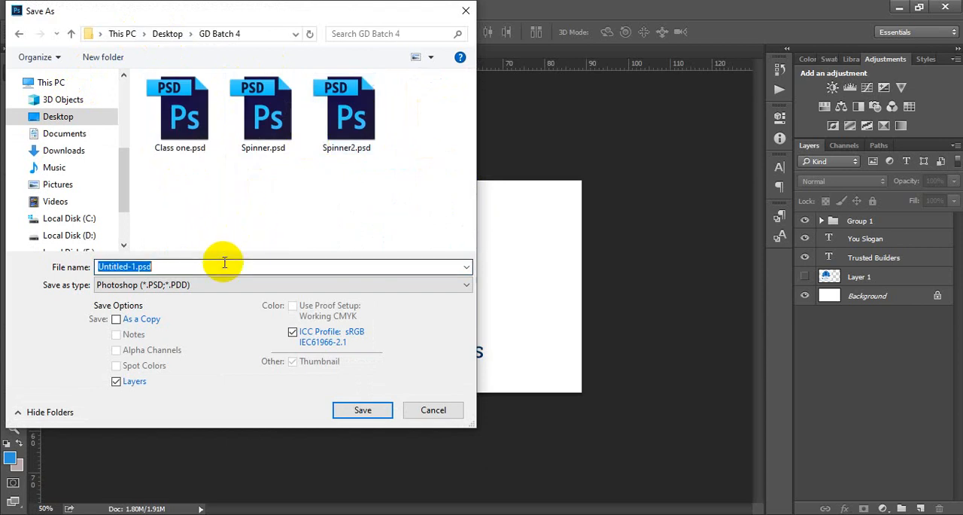
type("Logo")
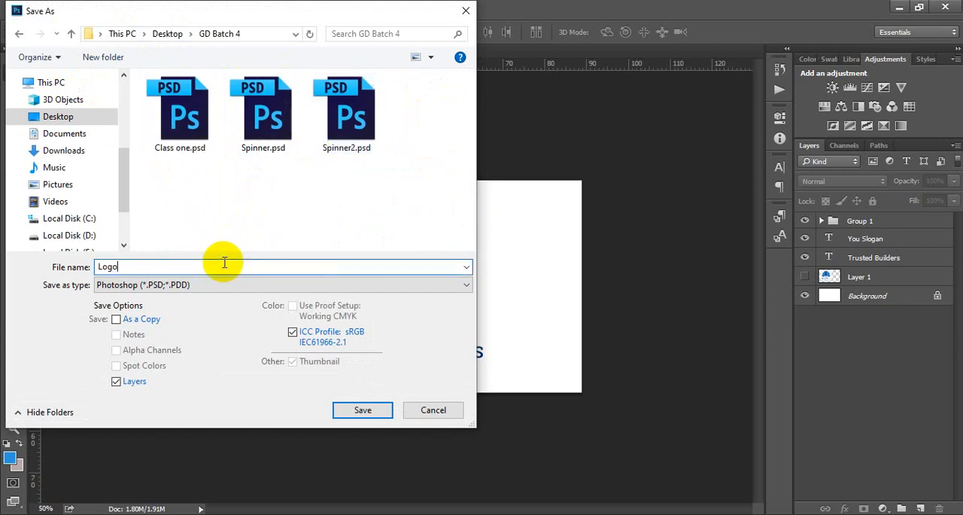
key("Return")
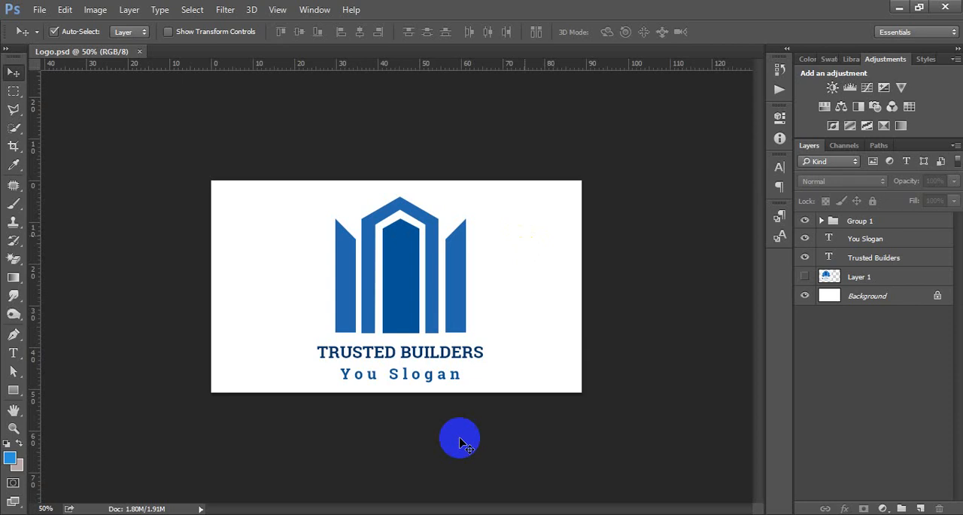
Hide the white Background layer and trim the canvas on all four sides based on transparent pixels.
left_click(806, 295)
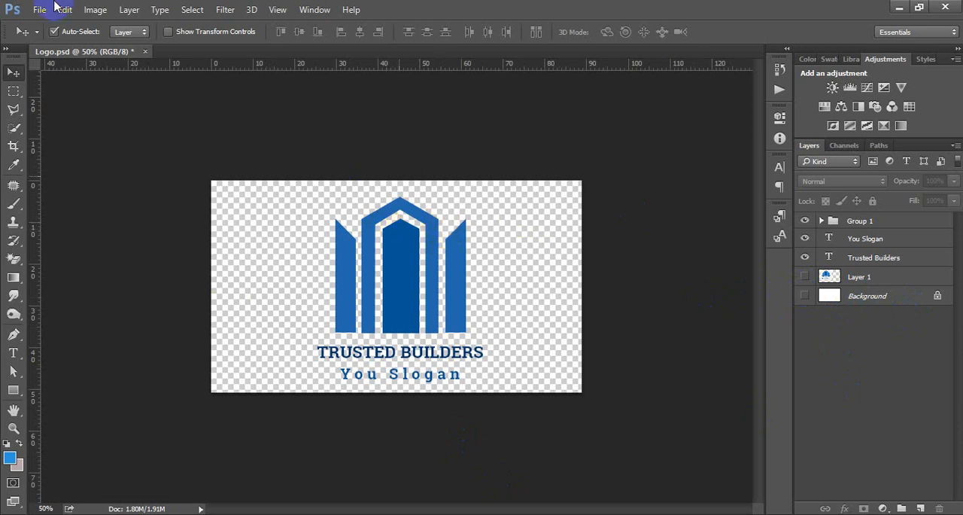
left_click(95, 12)
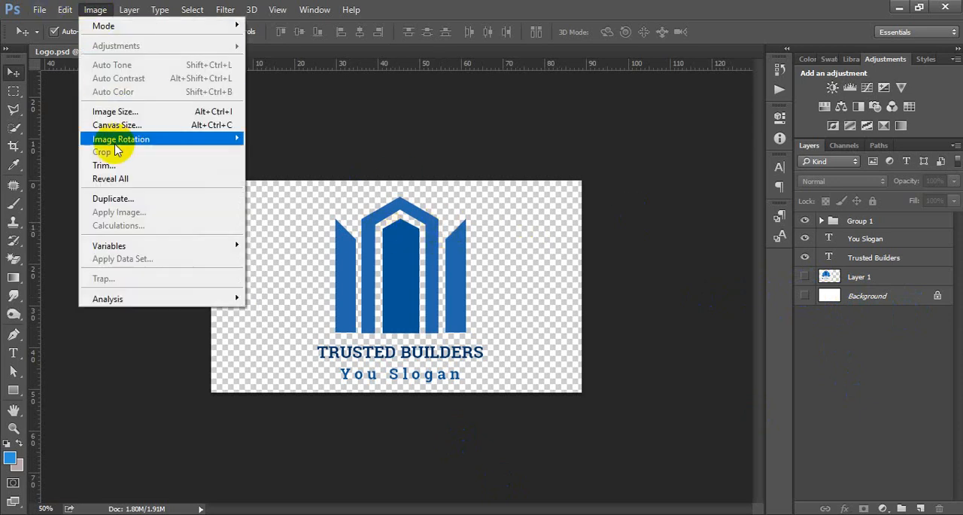
left_click(105, 165)
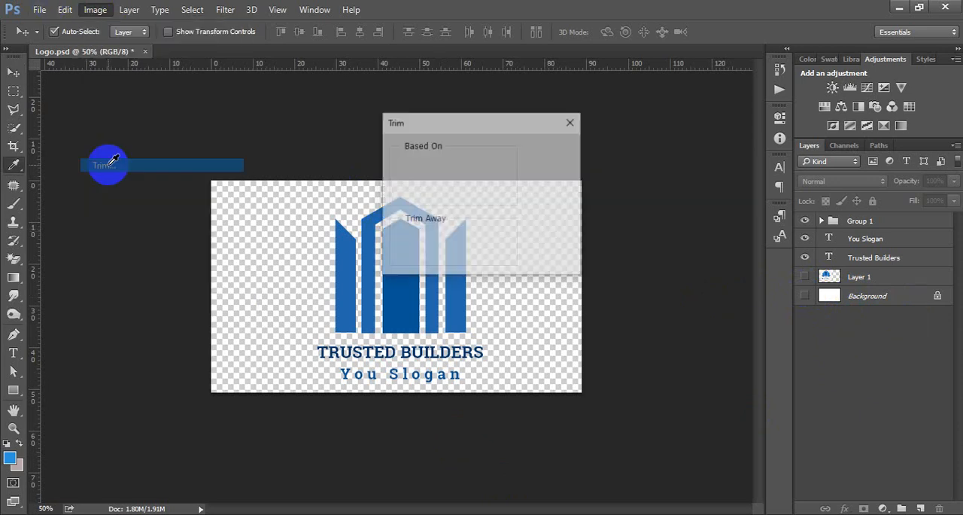
left_click(553, 151)
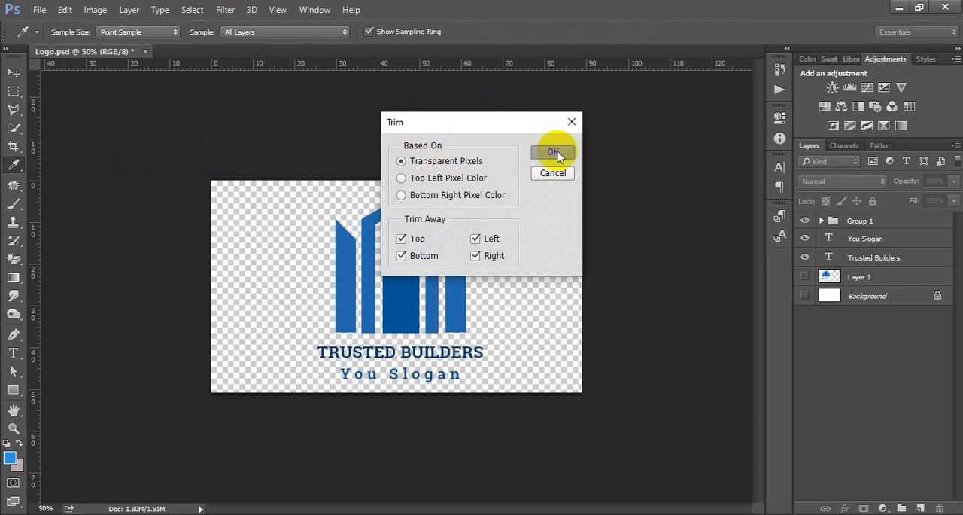
key("v")
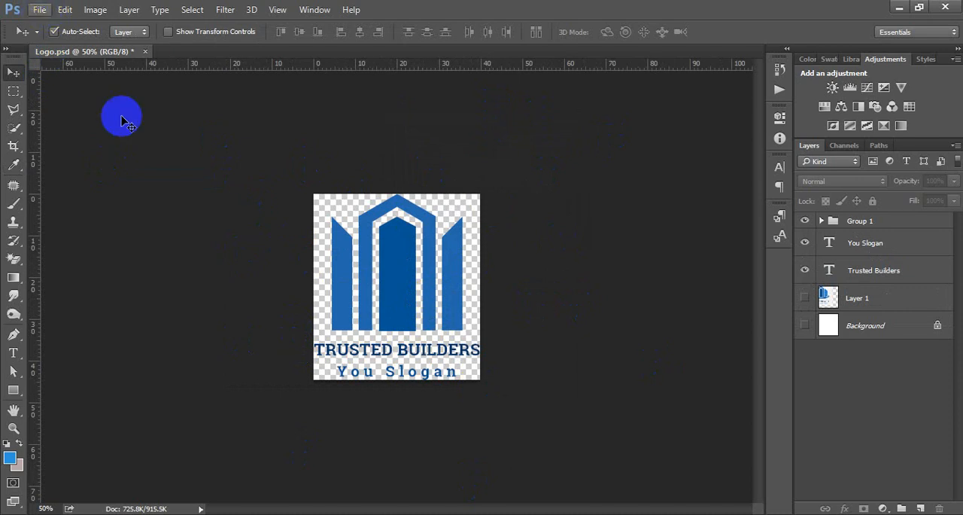
Set up a web export of the trimmed logo as PNG-24 with transparency at 100 percent size.
left_click(40, 10)
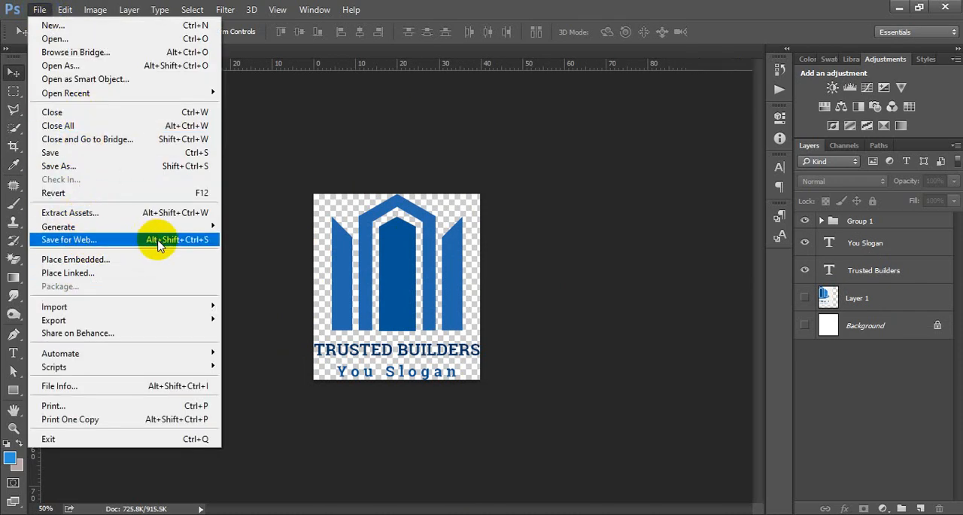
left_click(203, 240)
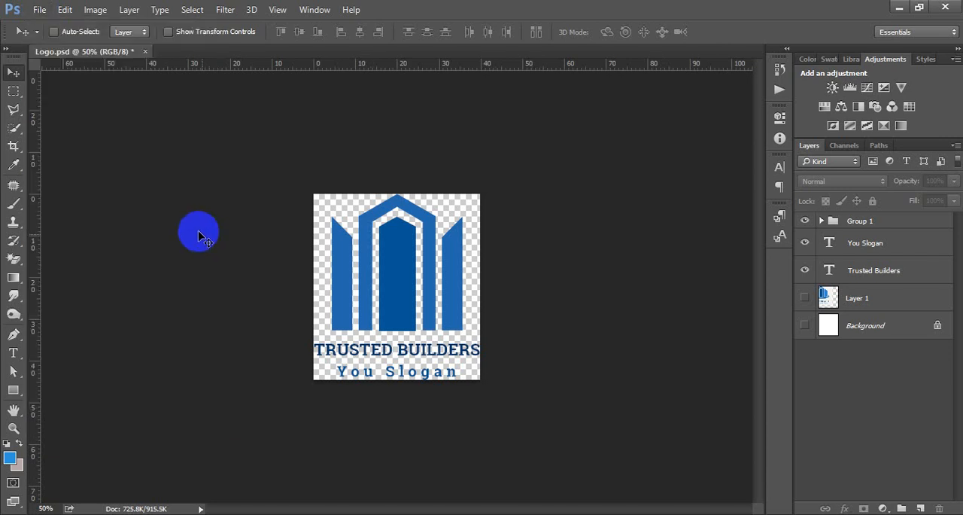
left_click(39, 9)
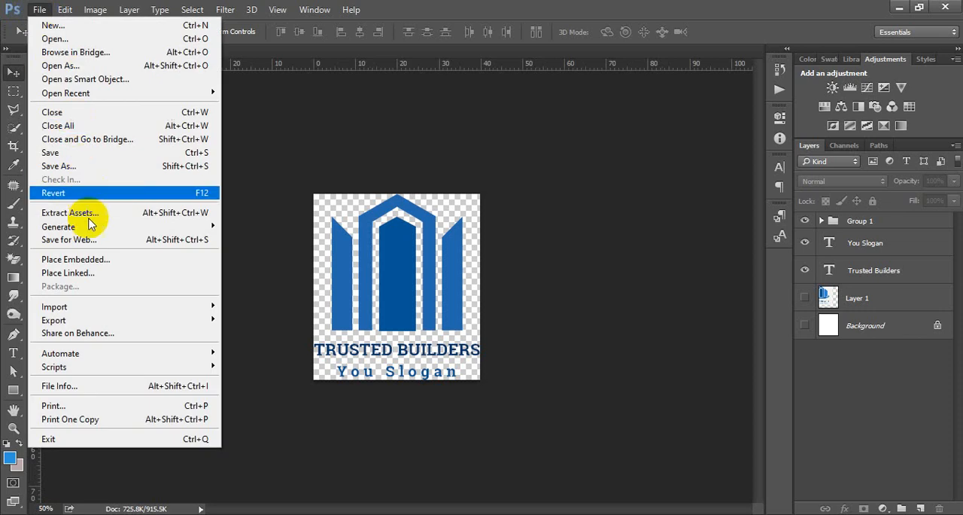
left_click(190, 240)
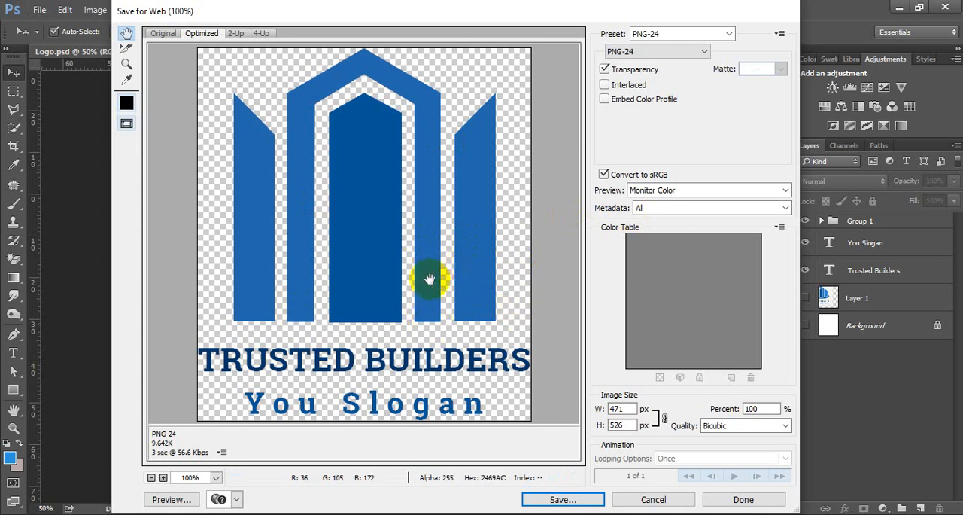
left_click(651, 52)
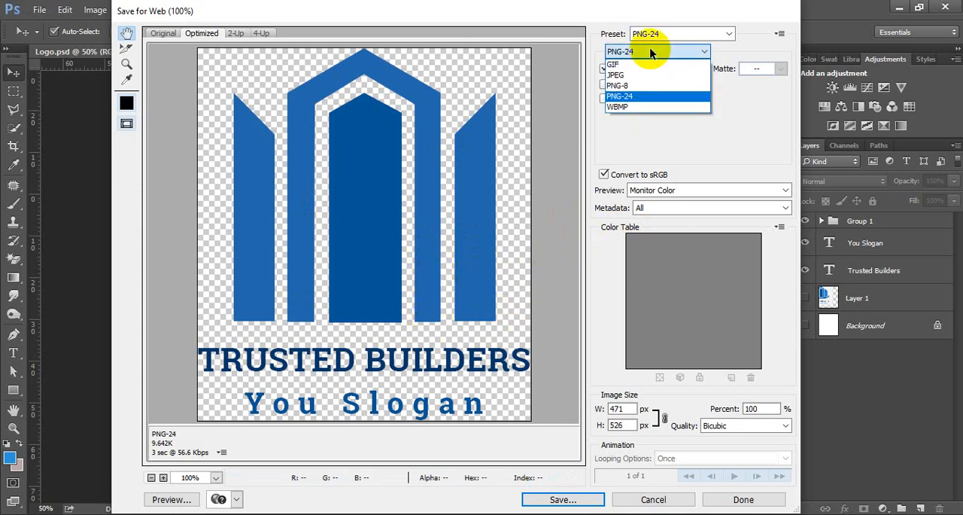
left_click(631, 98)
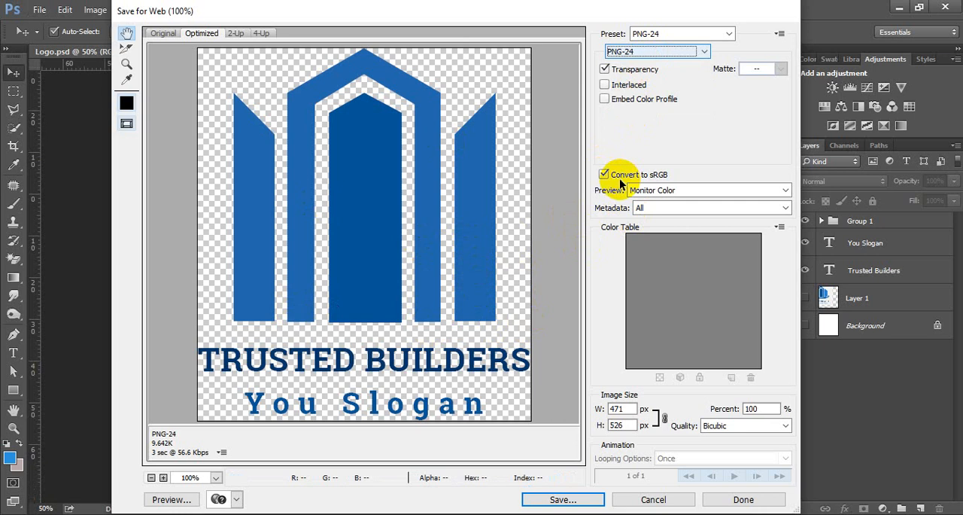
left_click(768, 409)
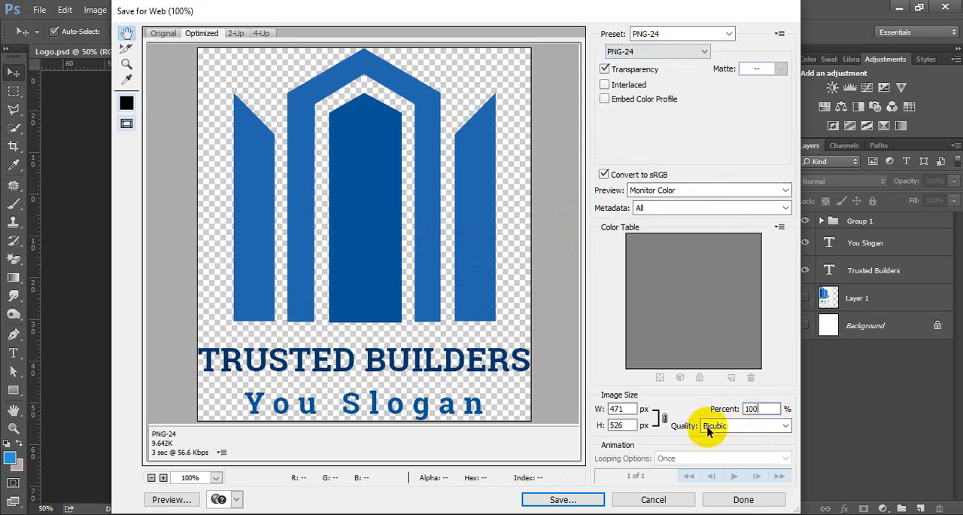
Save the web export as Logo.png in the GD Batch 4 folder on the Desktop.
left_click(565, 502)
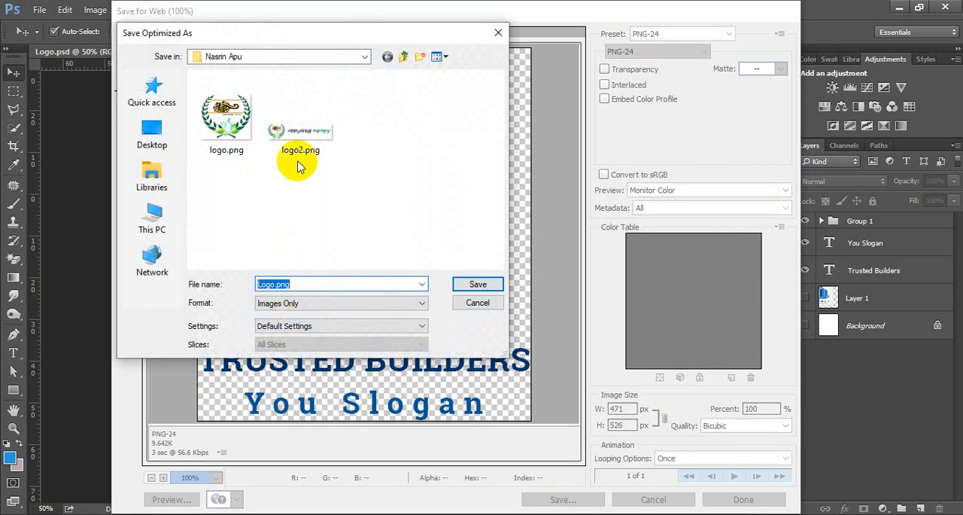
left_click(404, 57)
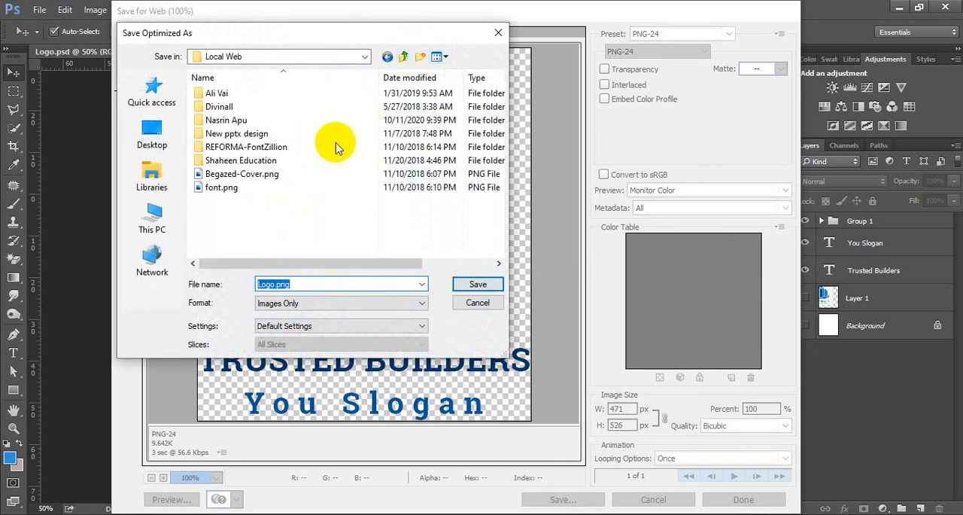
left_click(404, 57)
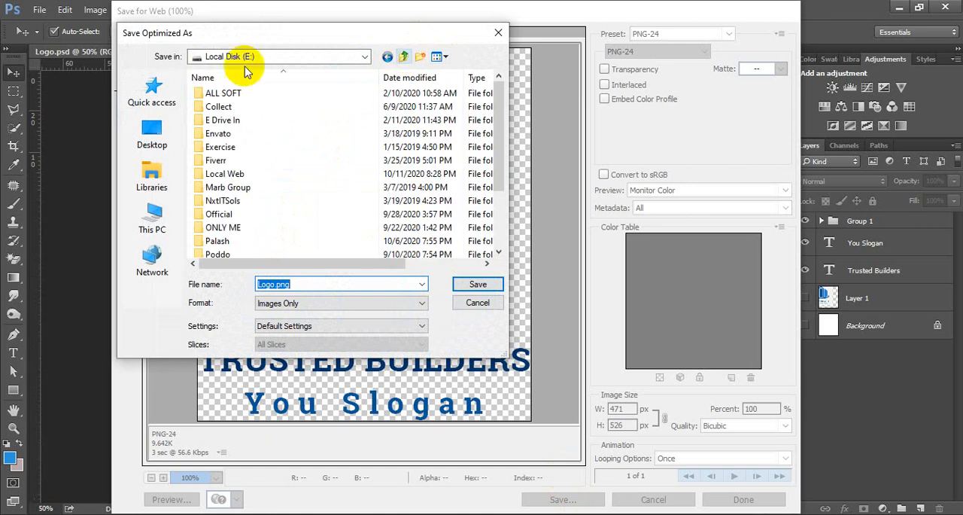
left_click(152, 130)
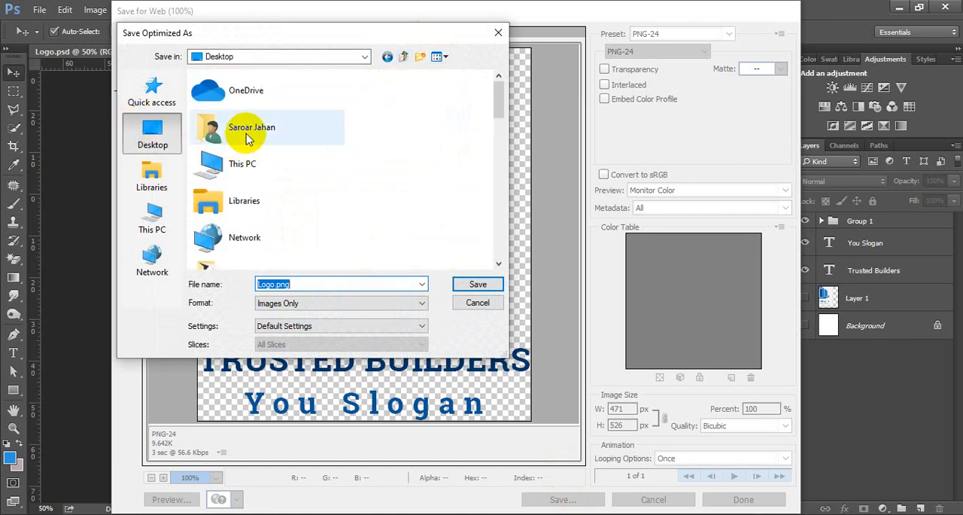
scroll(275, 196, "down", 5)
scroll(293, 194, "down", 5)
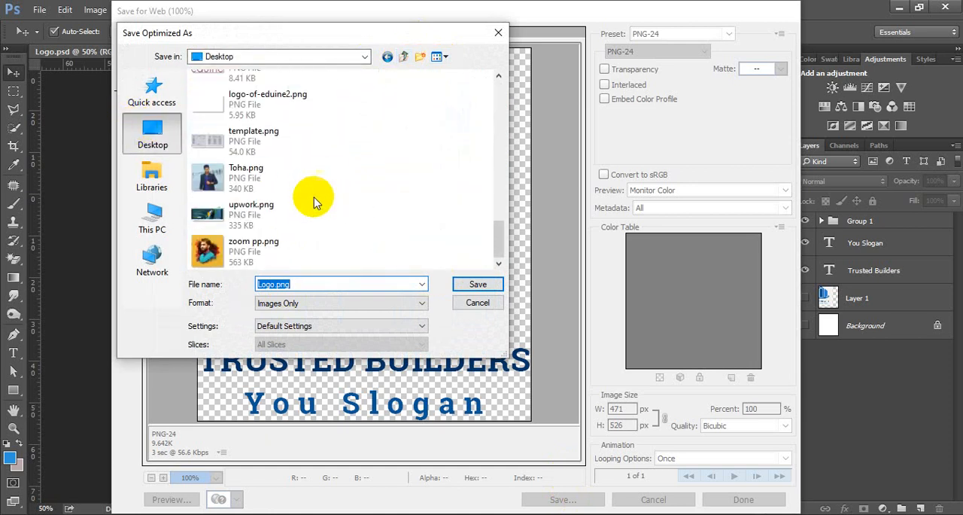
scroll(312, 193, "up", 8)
scroll(315, 201, "up", 2)
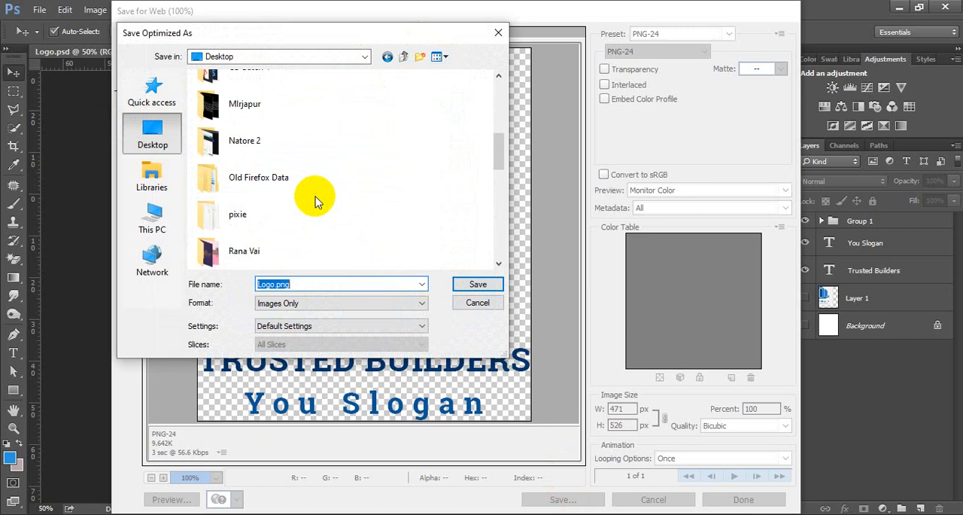
scroll(317, 199, "up", 2)
double_click(253, 152)
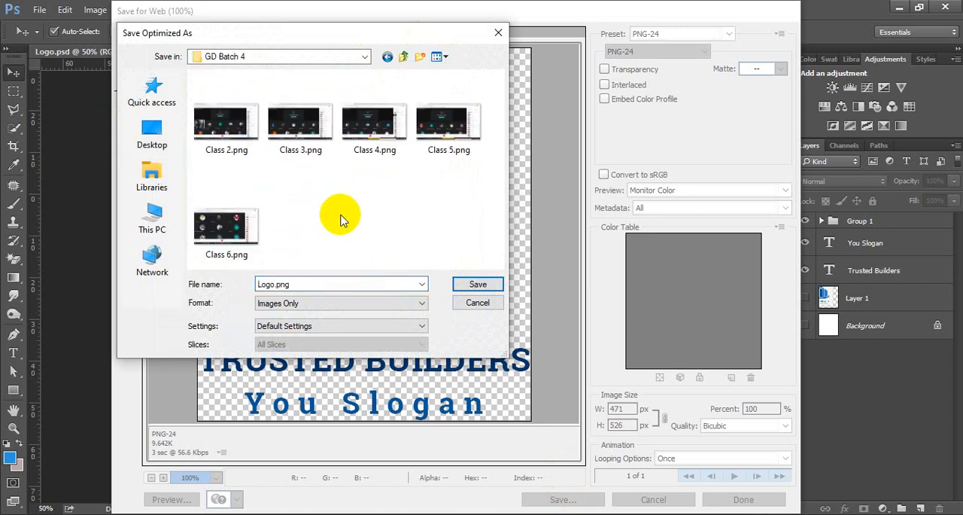
left_click(484, 283)
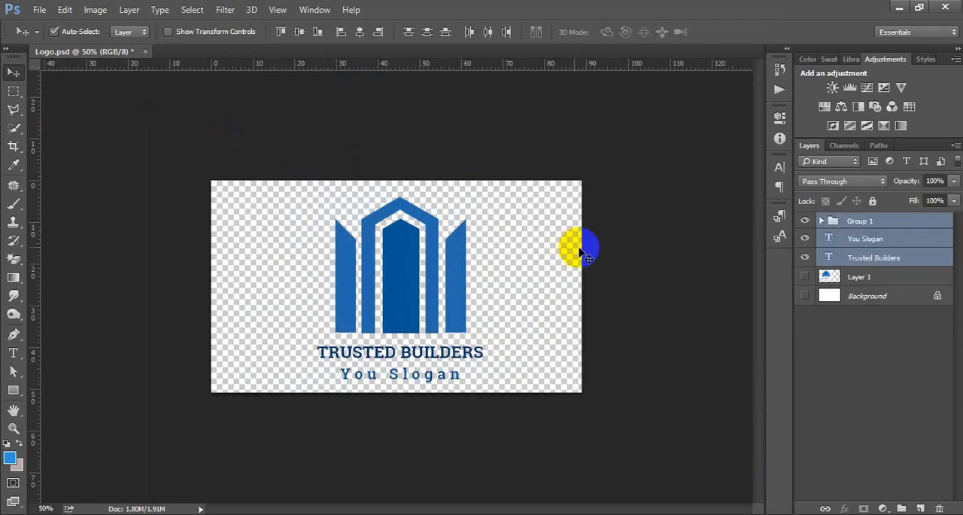
left_click(803, 297)
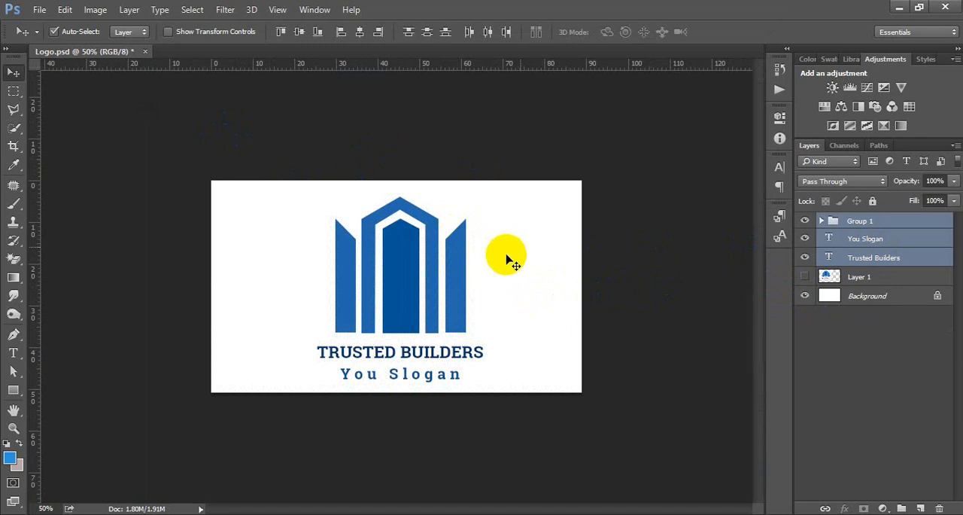
left_click(804, 296)
left_click(46, 9)
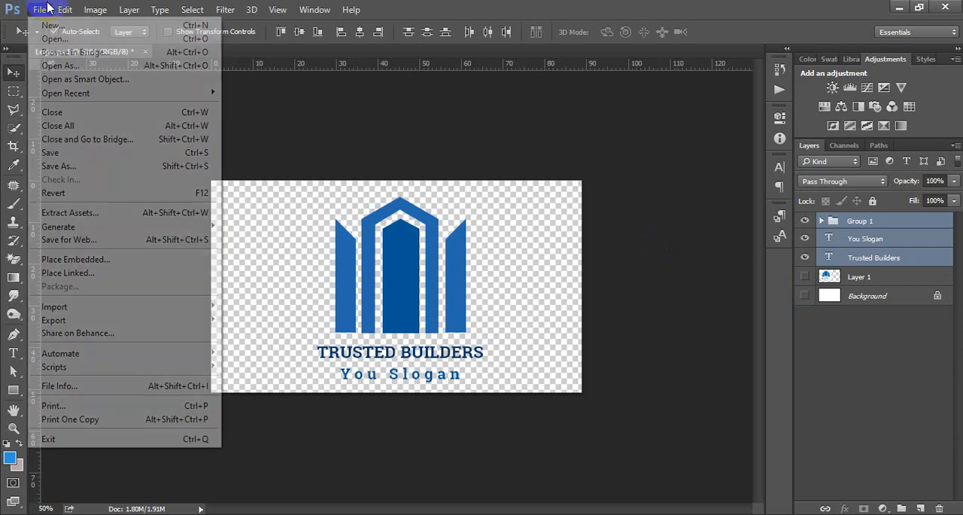
left_click(47, 9)
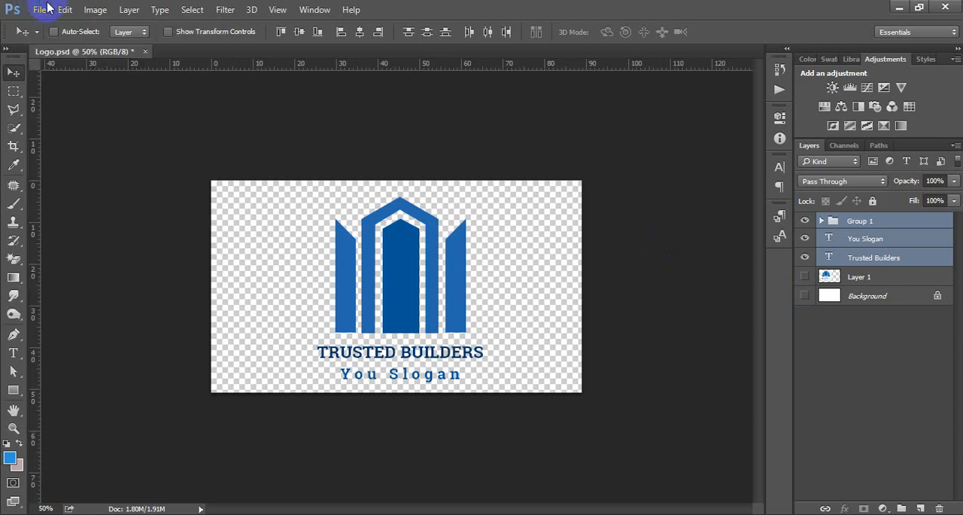
Save the document as the Photoshop PDF Logo.pdf in the GD Batch 4 folder, with Preserve Photoshop Editing Capabilities turned off.
key("ctrl+shift+s")
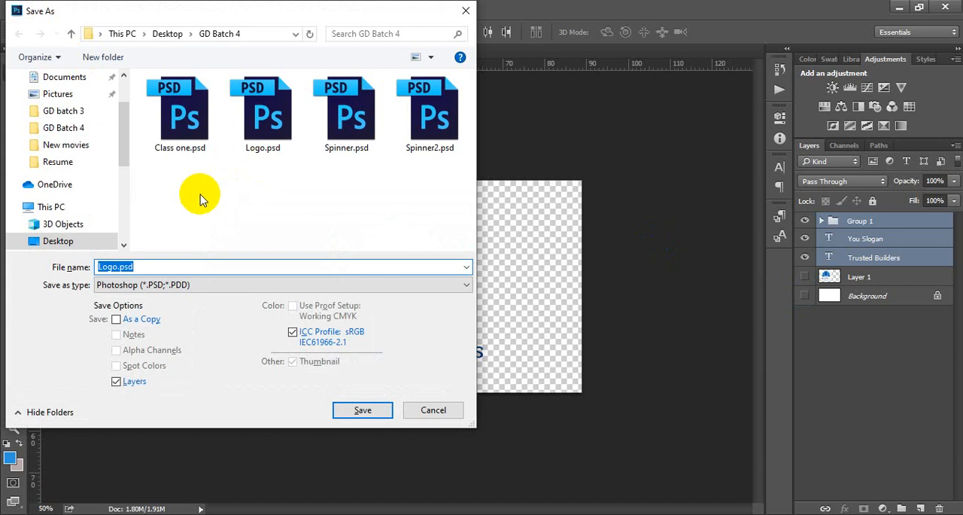
left_click(185, 285)
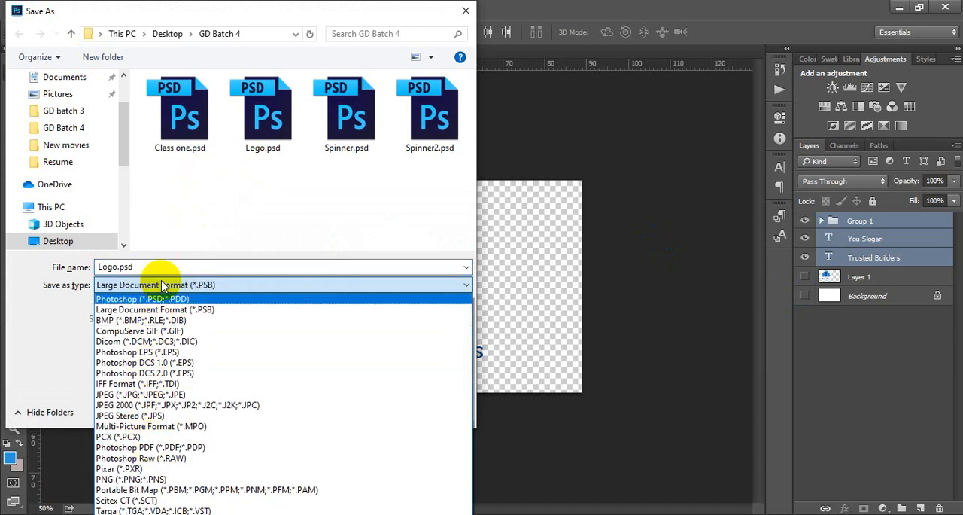
left_click(162, 446)
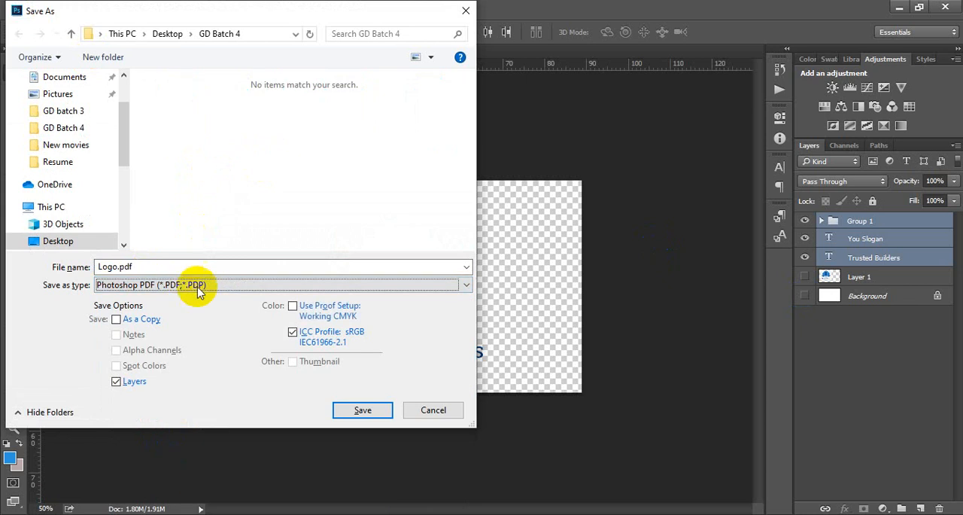
left_click(359, 409)
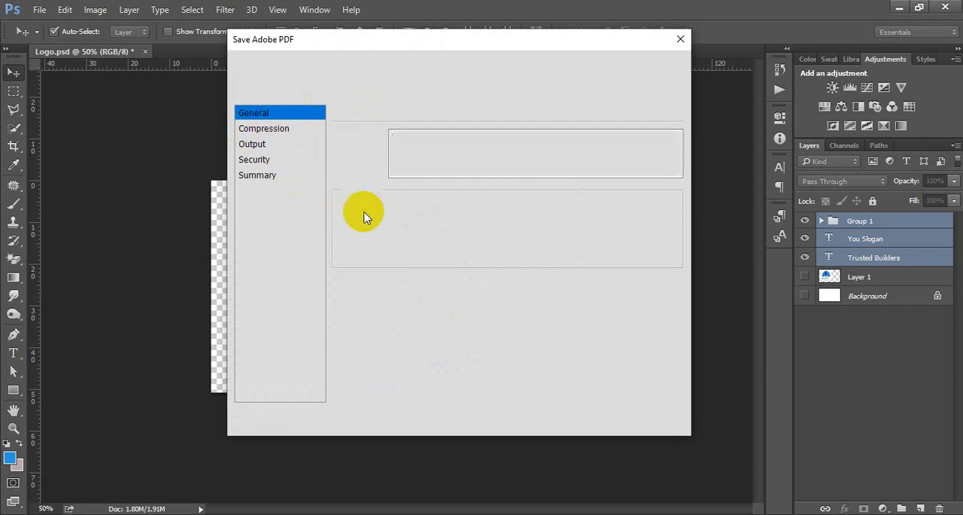
left_click(376, 212)
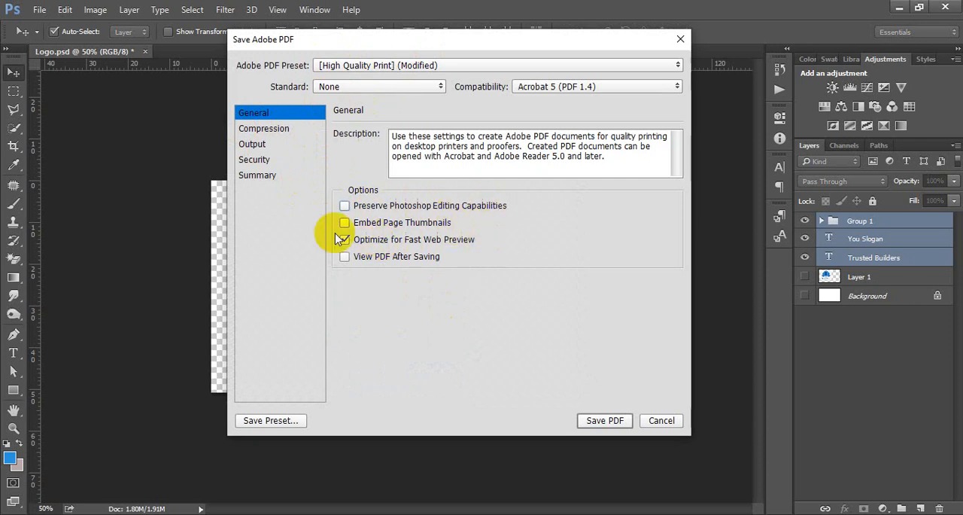
left_click(605, 419)
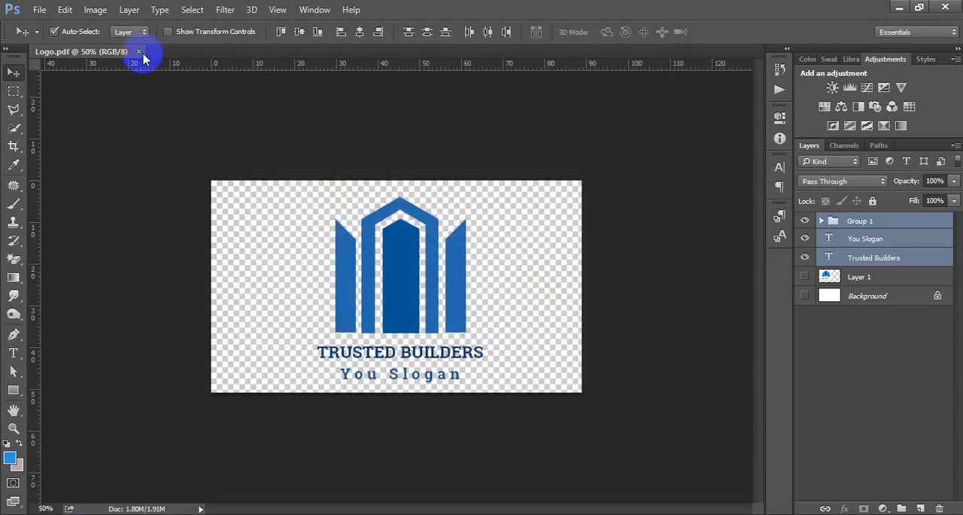
left_click(140, 52)
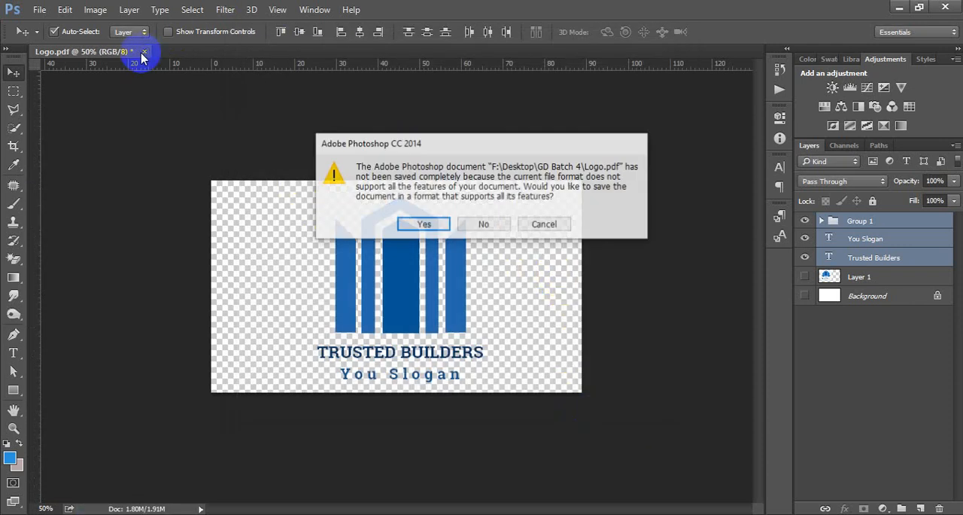
left_click(527, 223)
left_click(609, 218)
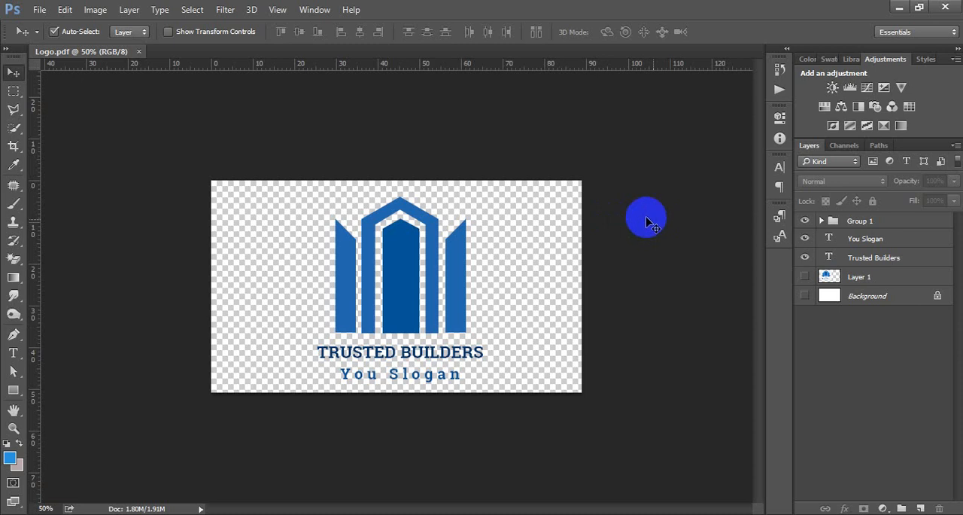
Examine the logo's layer structure: the building shapes in Group 1, the slogan, the Trusted Builders text, Layer 1 and the Background.
left_click(412, 265)
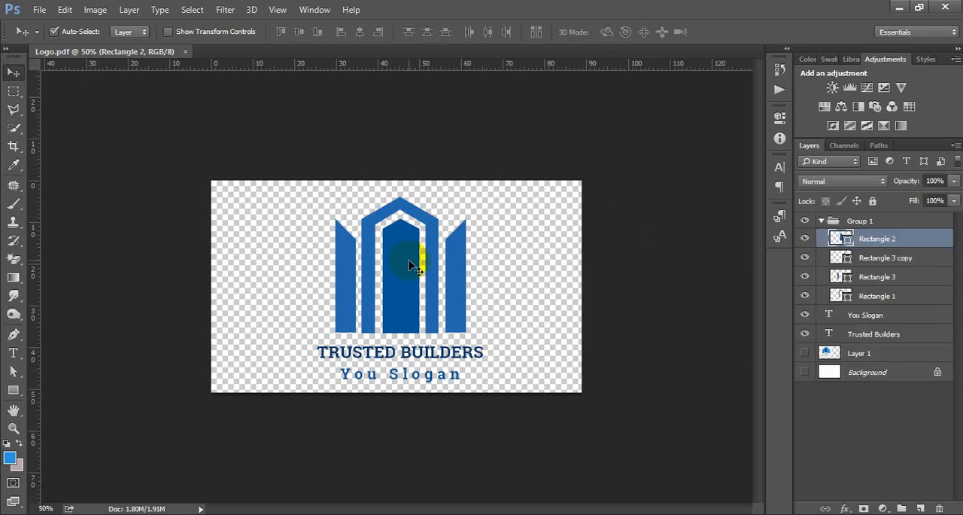
left_click(544, 243)
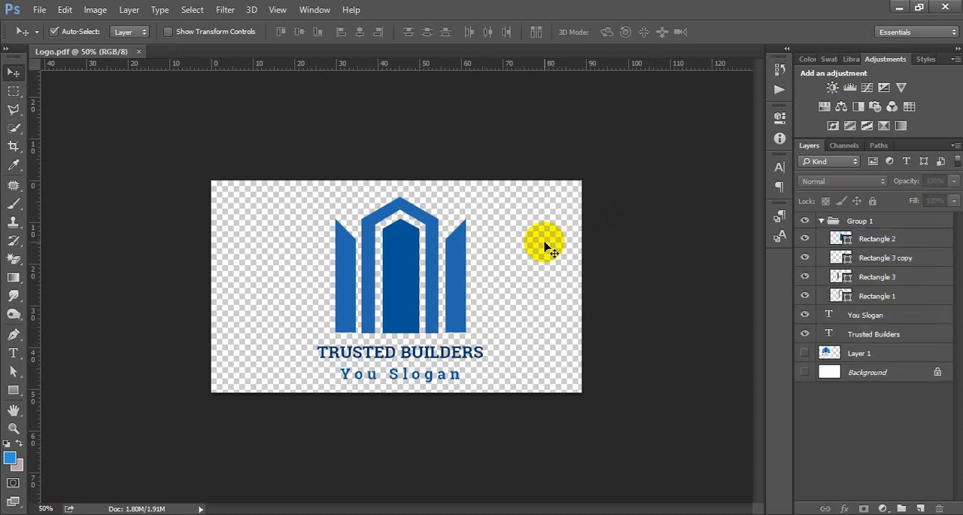
left_click(821, 221)
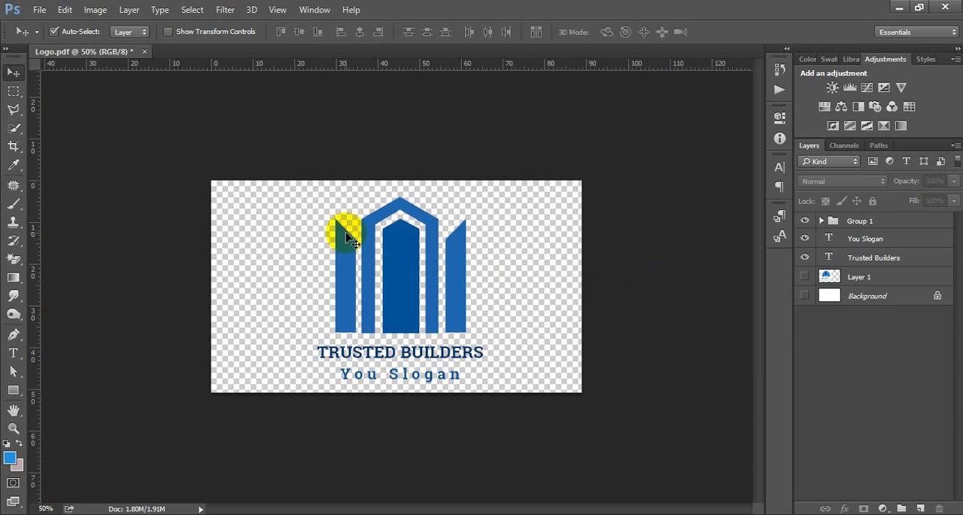
left_click_drag(295, 199, 504, 403)
left_click(560, 289)
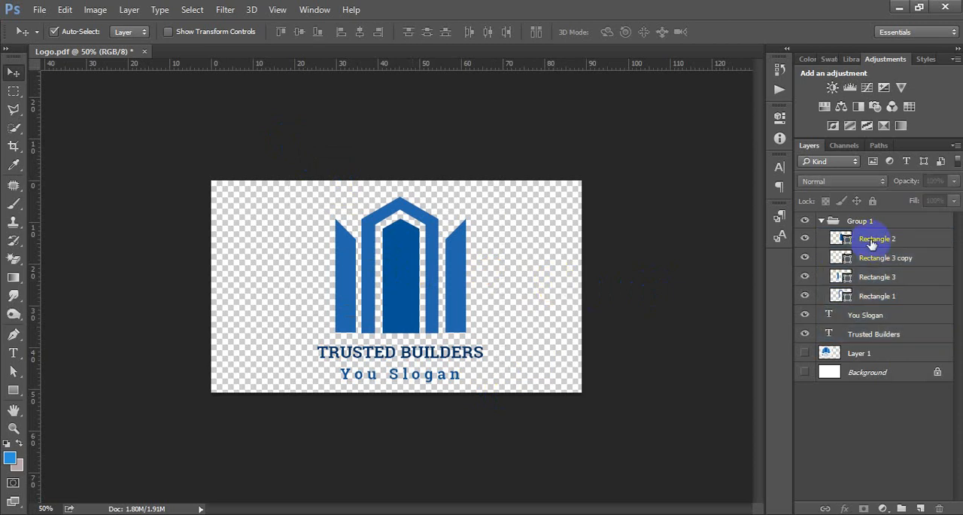
left_click(821, 221)
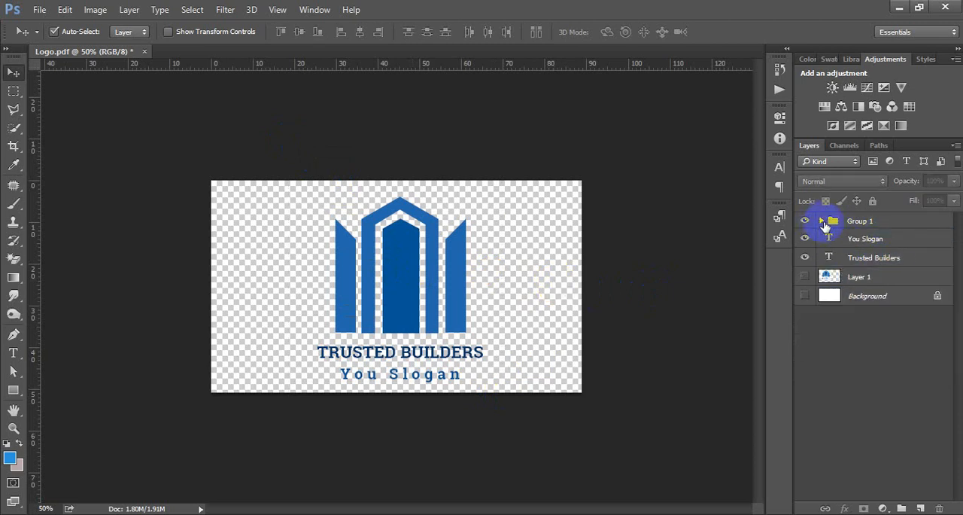
left_click(863, 239)
left_click(864, 260)
left_click(863, 279)
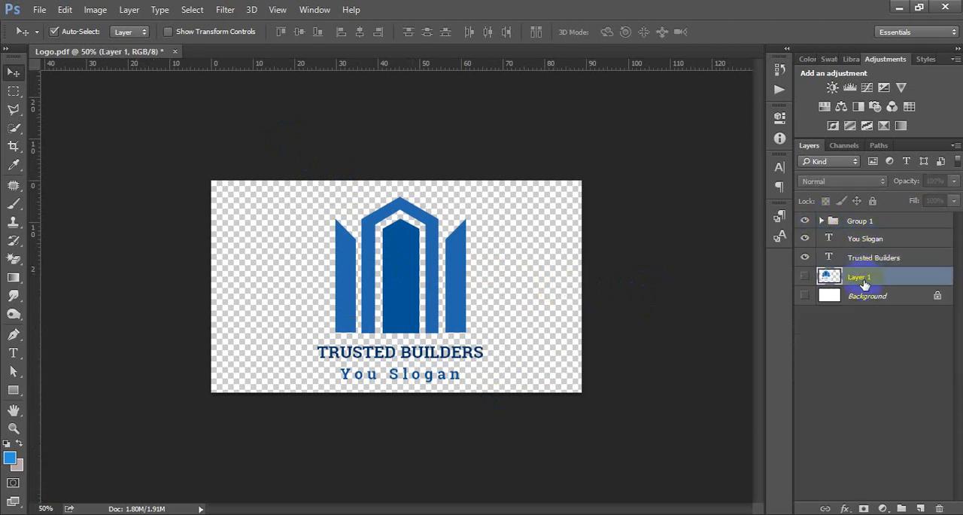
left_click(868, 296)
left_click(866, 278)
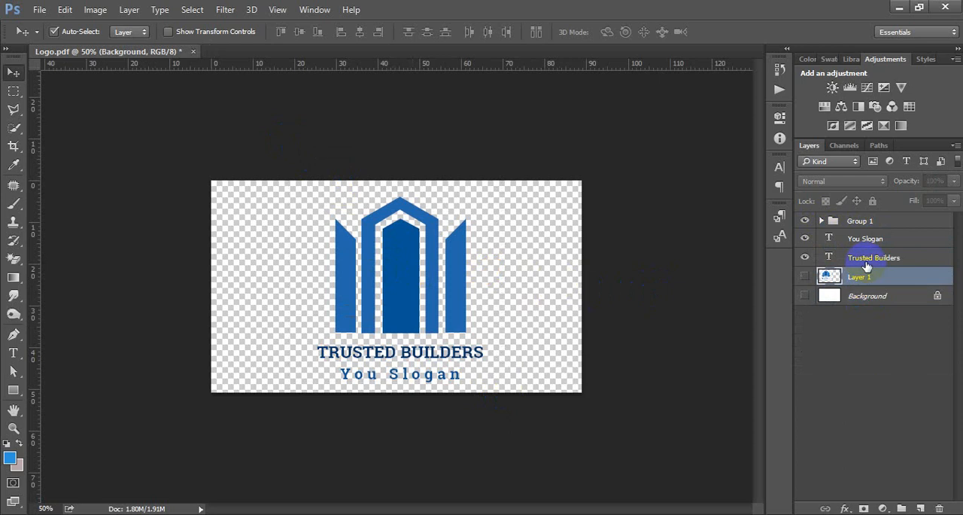
left_click(865, 258)
left_click(865, 239)
left_click(866, 221)
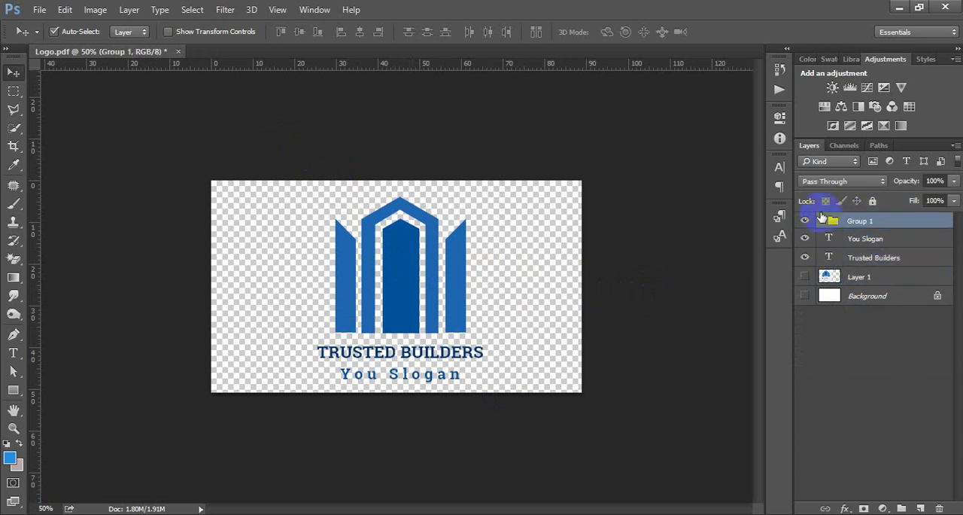